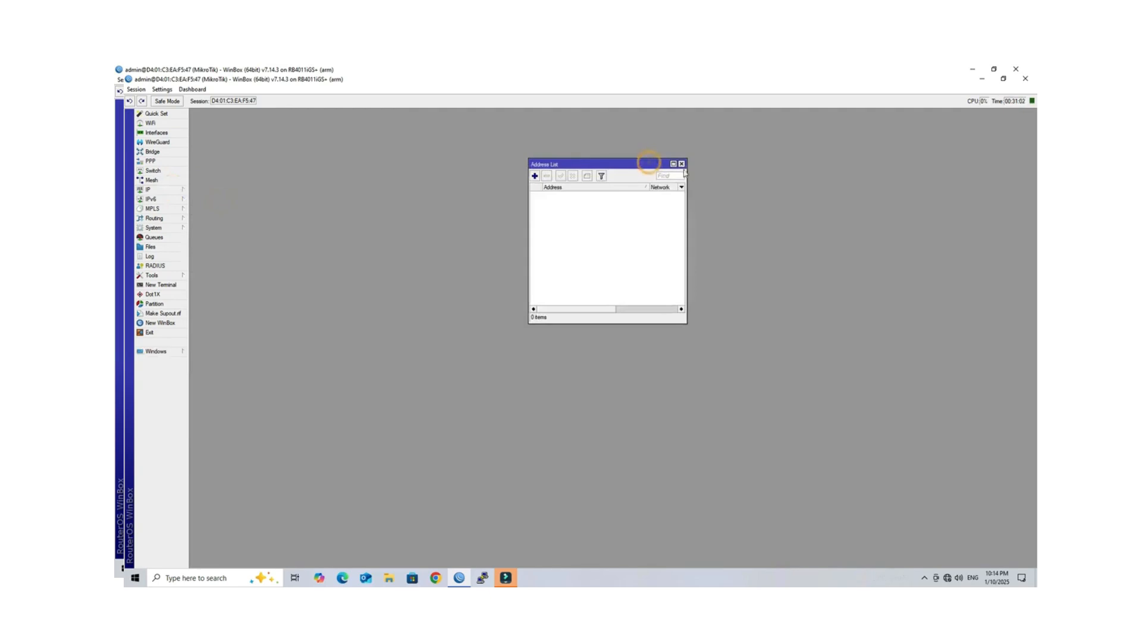
Step: Add the address 103.158.44.222/28 on the 1 WAN interface and close the Address List
{"action": "left_click", "coordinate": [535, 176]}
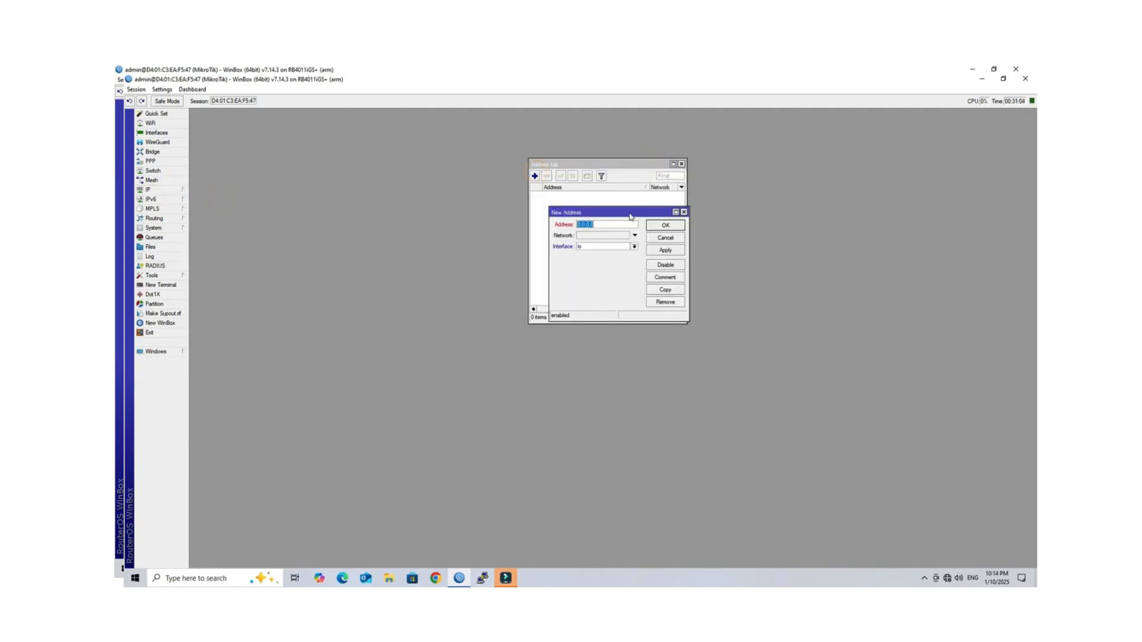
{"action": "type", "text": "103.158.44"}
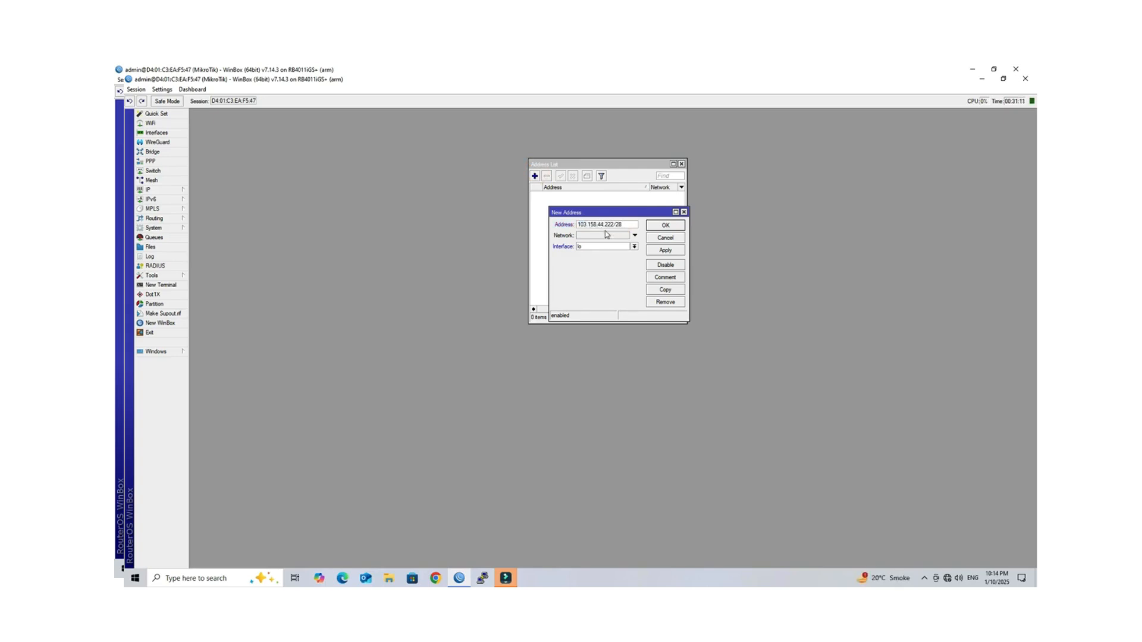
{"action": "left_click", "coordinate": [634, 246]}
{"action": "left_click", "coordinate": [621, 250]}
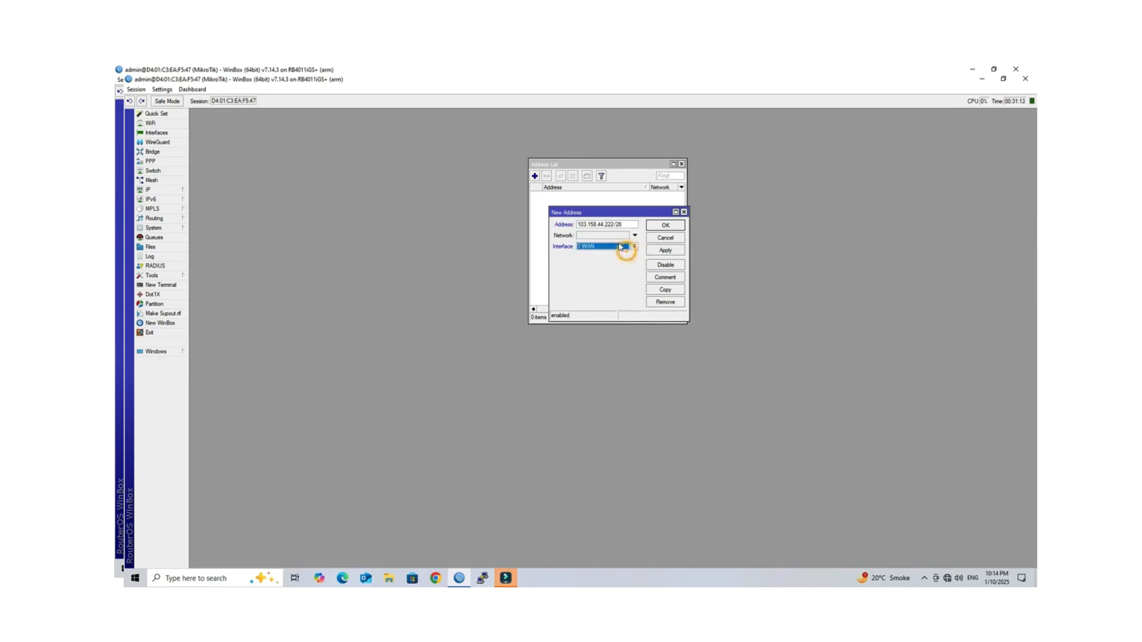
{"action": "left_click", "coordinate": [665, 250]}
{"action": "left_click", "coordinate": [666, 226]}
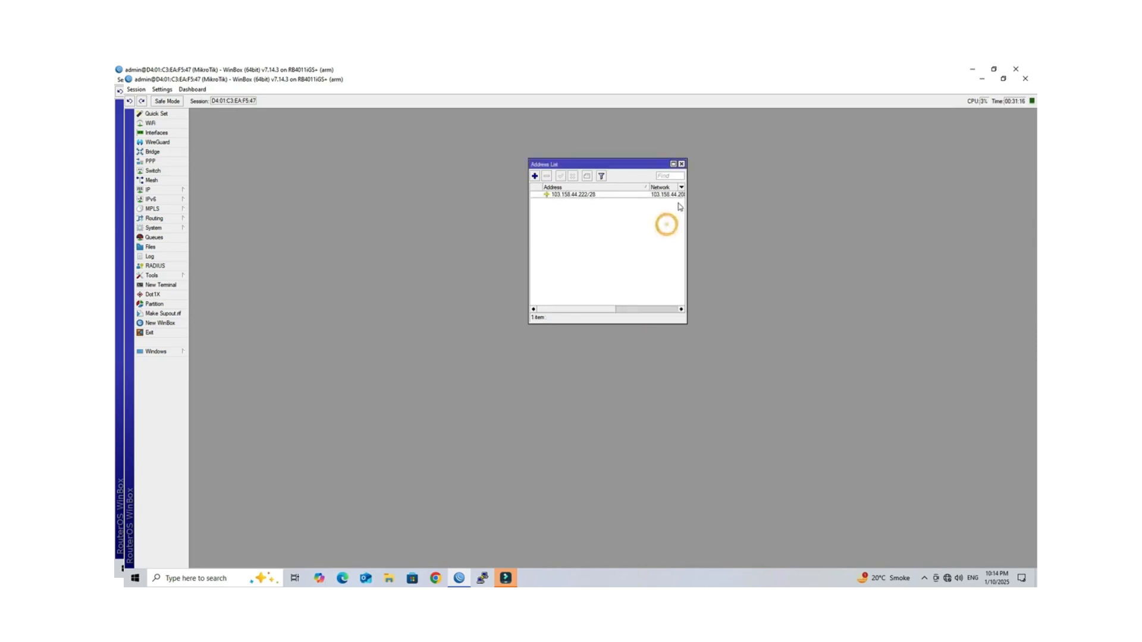
{"action": "left_click", "coordinate": [681, 164]}
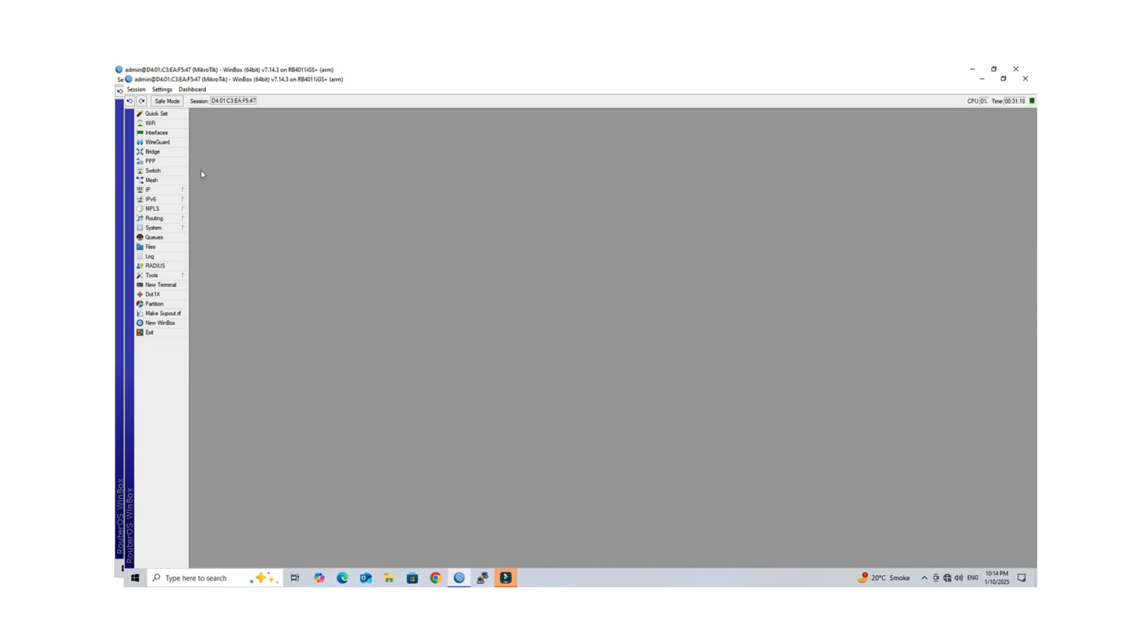
Step: Create a static route to 0.0.0.0/0 via gateway 103.158.44.209 and close the Route List
{"action": "left_click", "coordinate": [176, 190]}
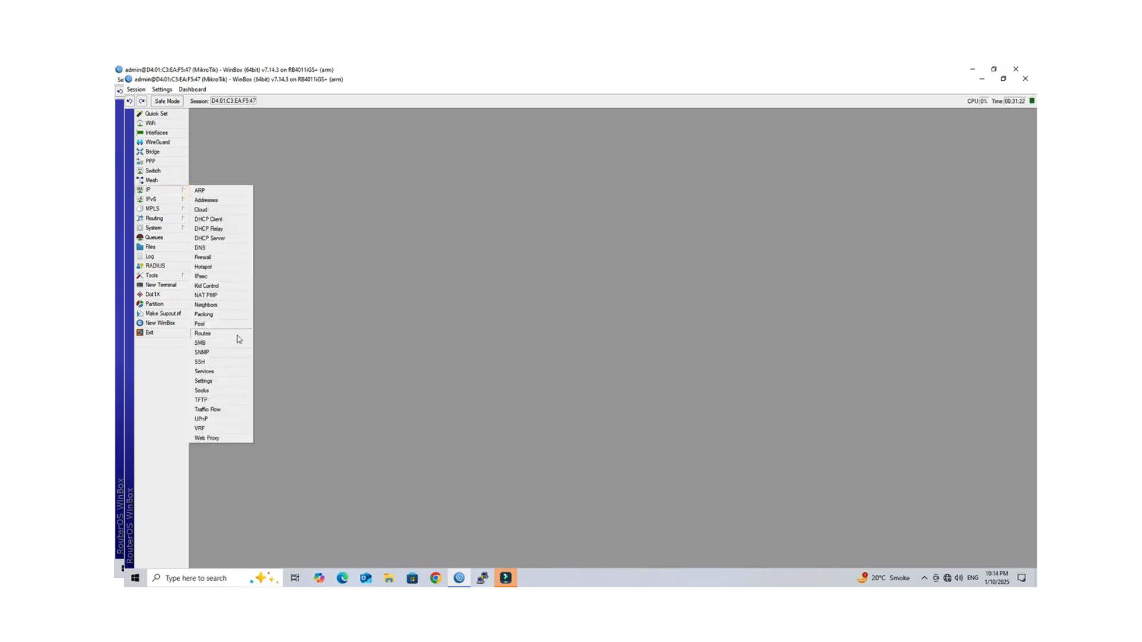
{"action": "left_click", "coordinate": [214, 334]}
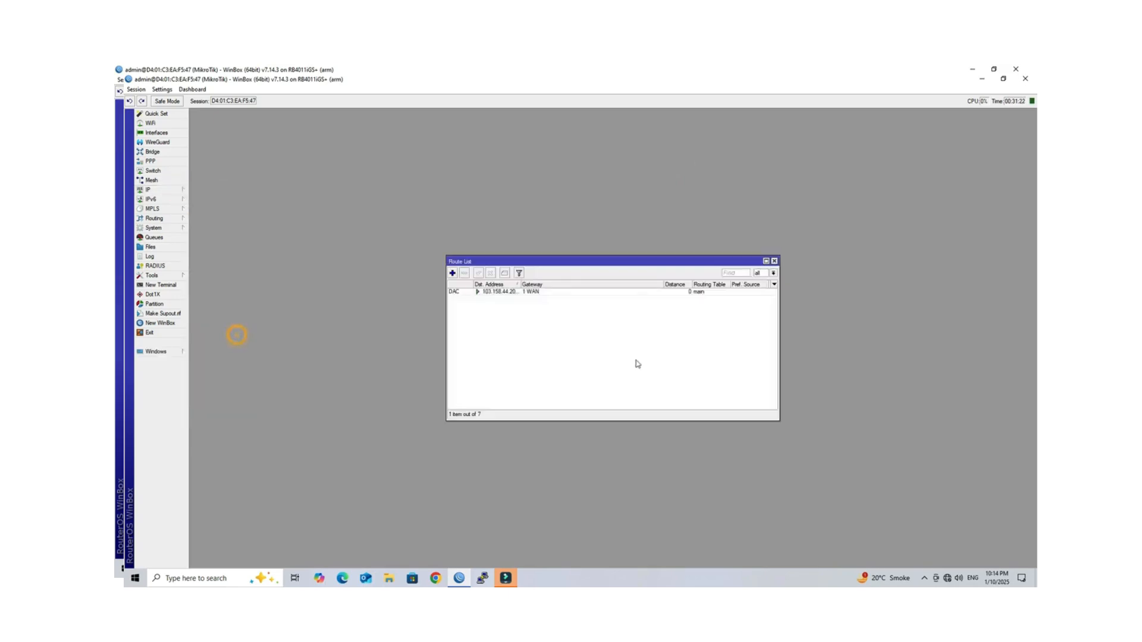
{"action": "left_click", "coordinate": [452, 273]}
{"action": "left_click", "coordinate": [636, 258]}
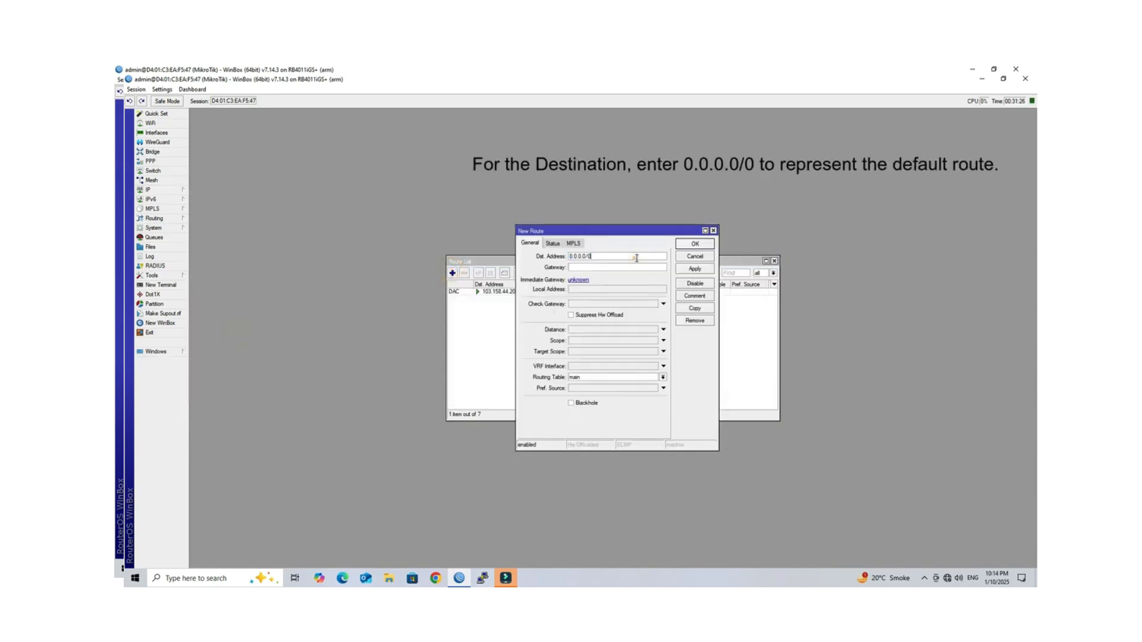
{"action": "double_click", "coordinate": [636, 258]}
{"action": "left_click", "coordinate": [628, 268]}
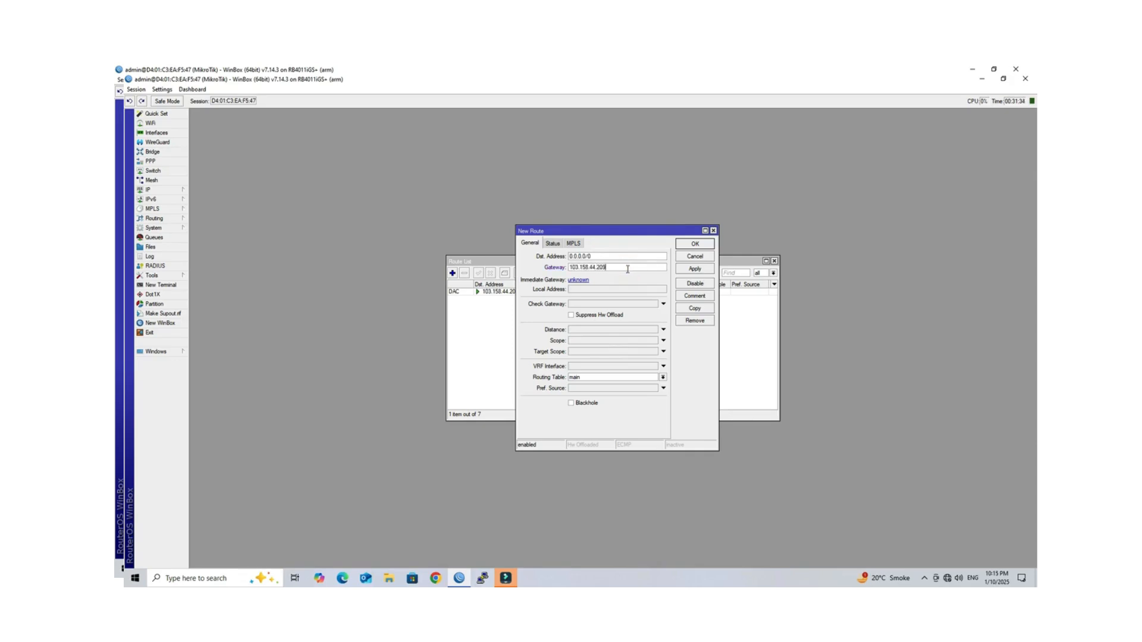
{"action": "left_click", "coordinate": [695, 269]}
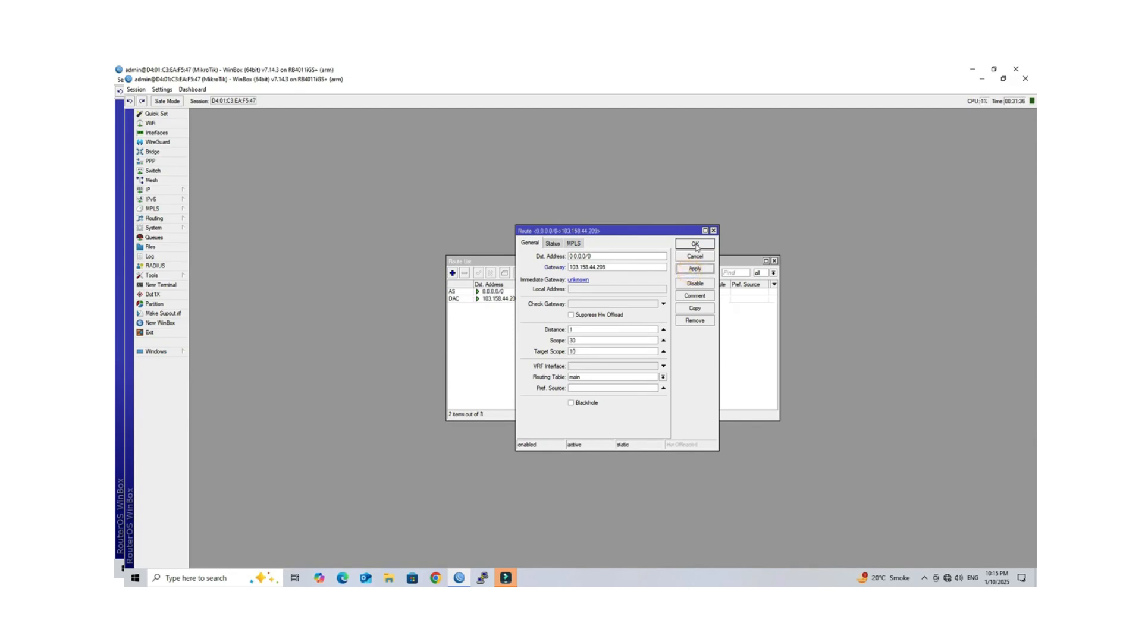
{"action": "left_click", "coordinate": [695, 244]}
{"action": "left_click", "coordinate": [775, 261]}
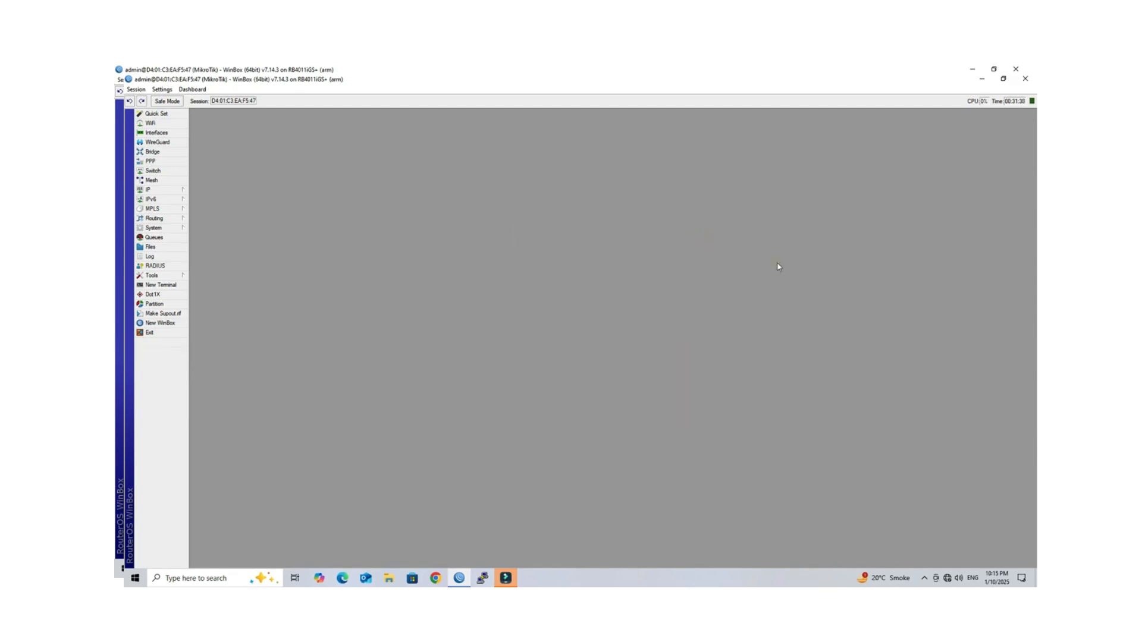
{"action": "left_click", "coordinate": [176, 283]}
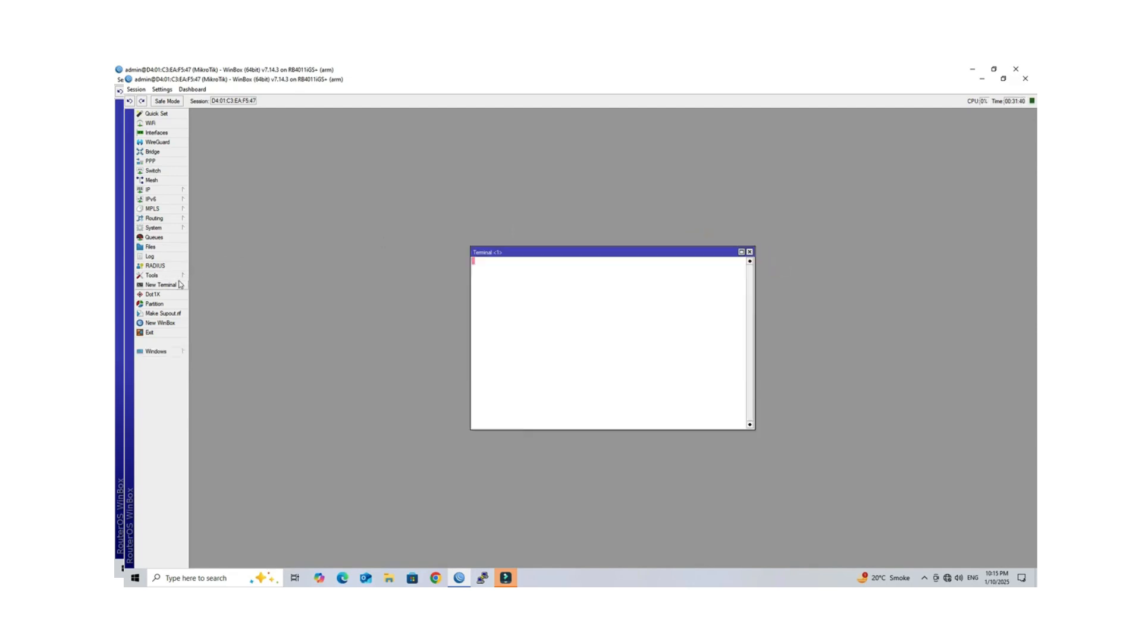
{"action": "type", "text": "n"}
{"action": "key", "text": "Return"}
{"action": "key", "text": "Return"}
{"action": "key", "text": "Return"}
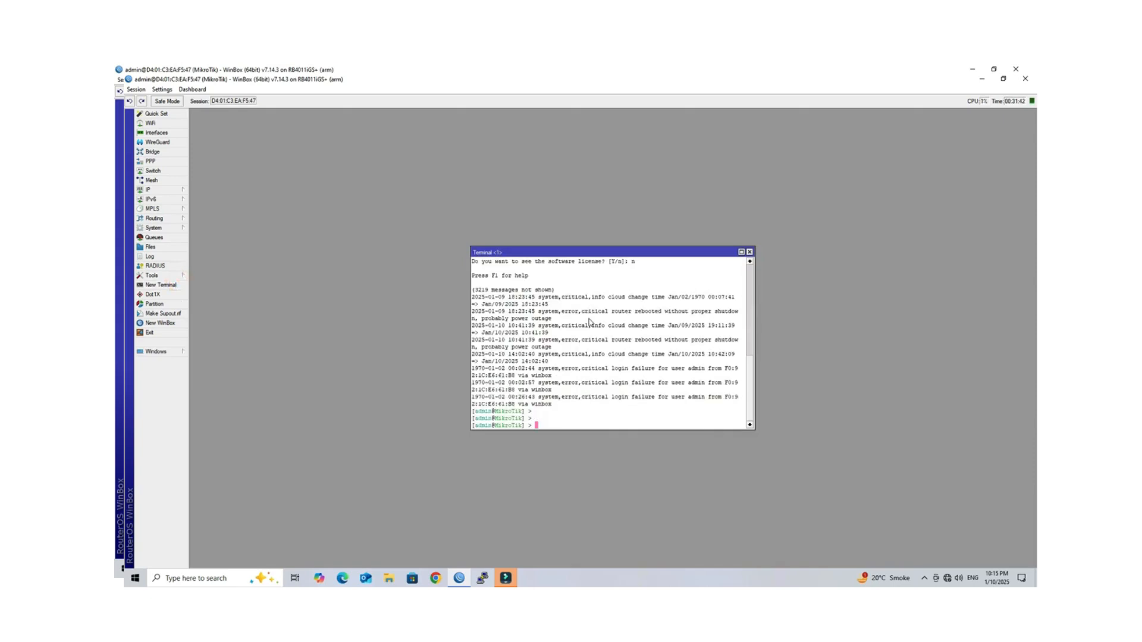
{"action": "type", "text": "ping "}
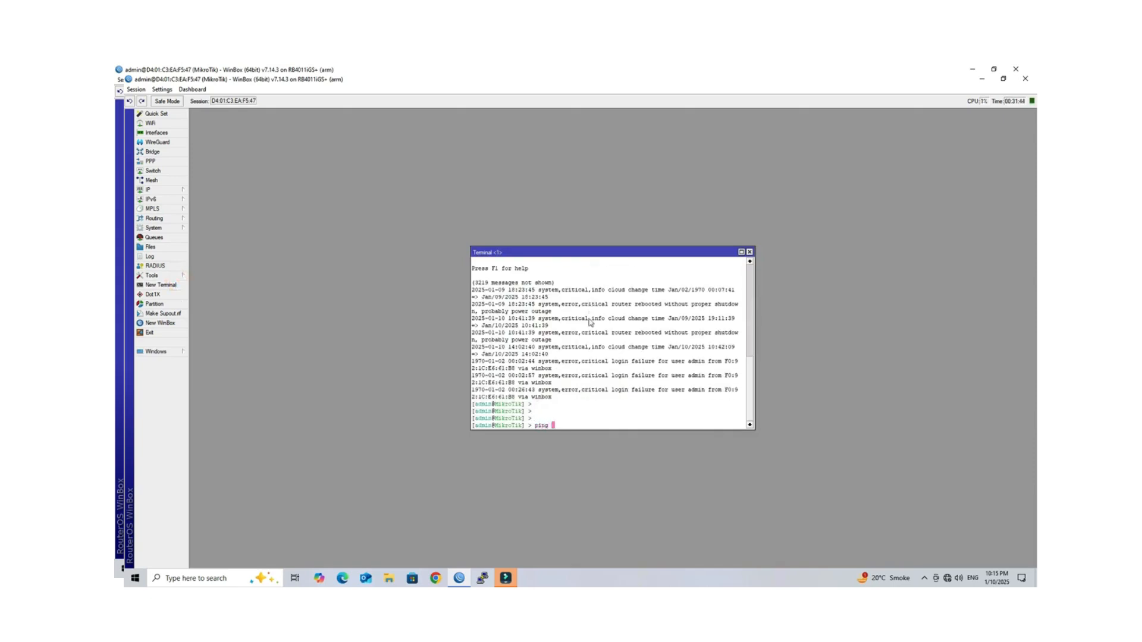
{"action": "type", "text": "8.8.8.8"}
{"action": "key", "text": "Return"}
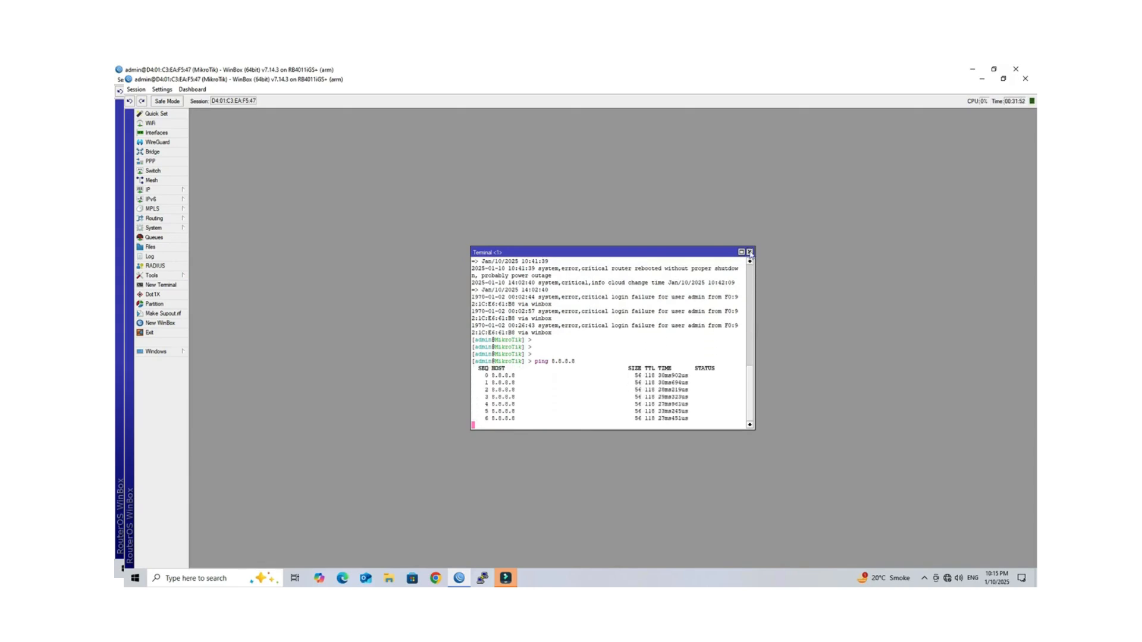
{"action": "left_click", "coordinate": [750, 252]}
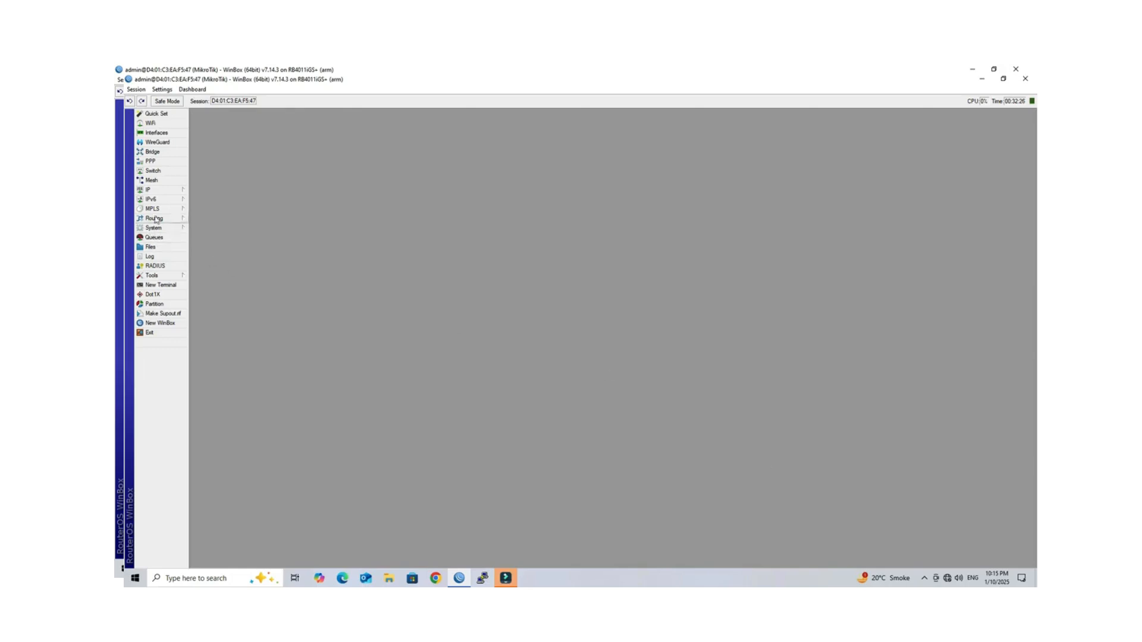
Step: Enter DNS servers 8.8.8.8 and 4.2.2.2 in IP > DNS and apply them
{"action": "left_click", "coordinate": [165, 191]}
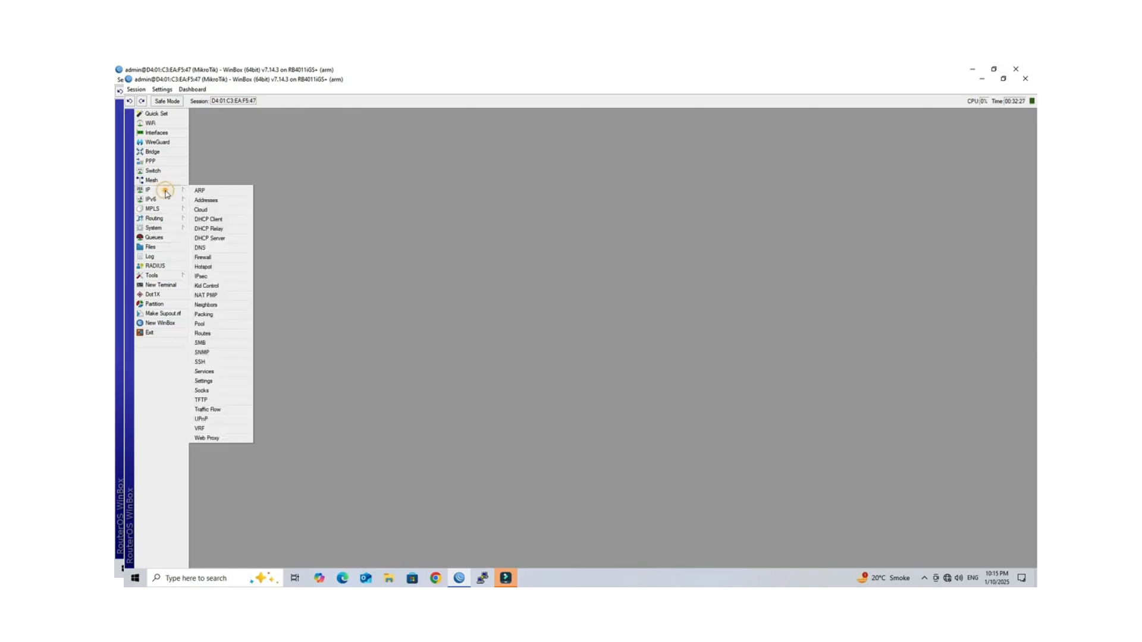
{"action": "left_click", "coordinate": [226, 247]}
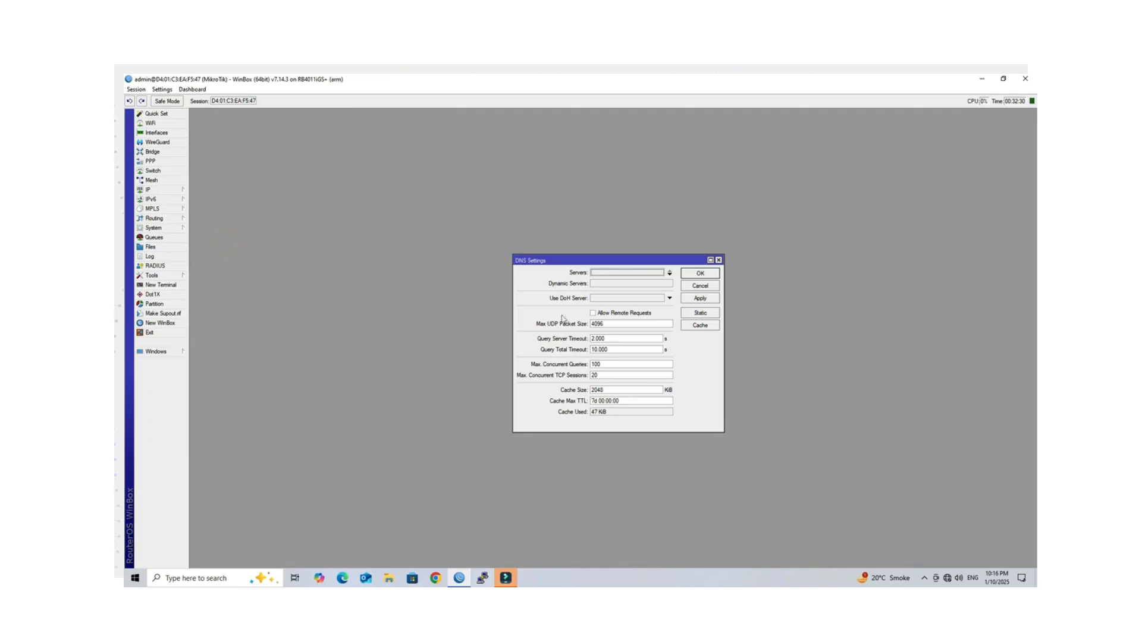
{"action": "left_click", "coordinate": [607, 273]}
{"action": "type", "text": "8"}
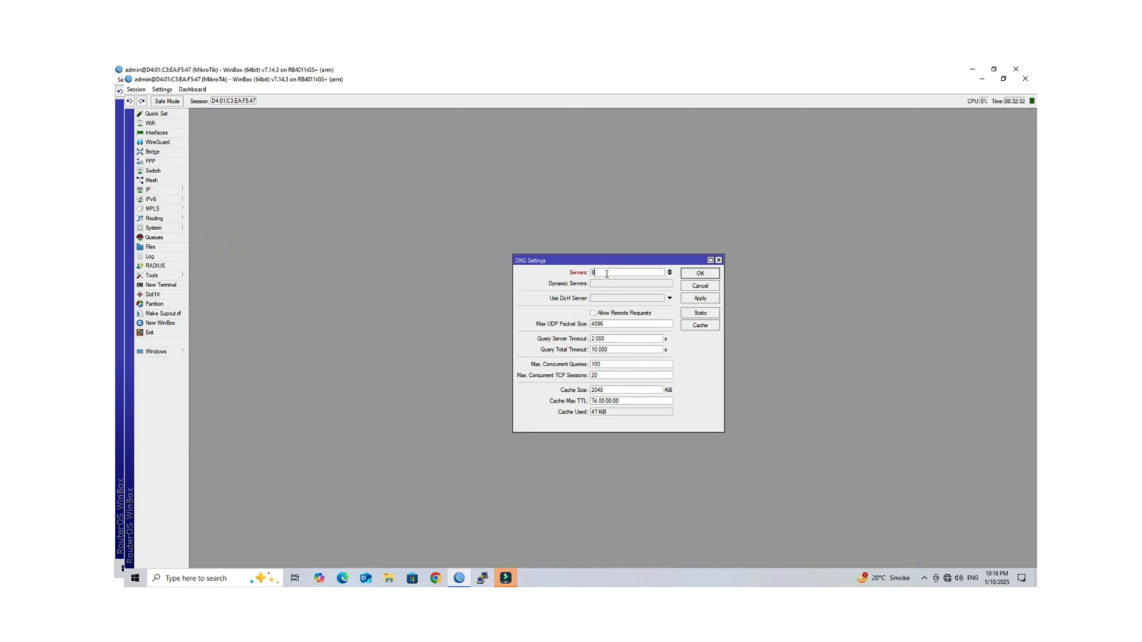
{"action": "type", "text": ".8.8.8"}
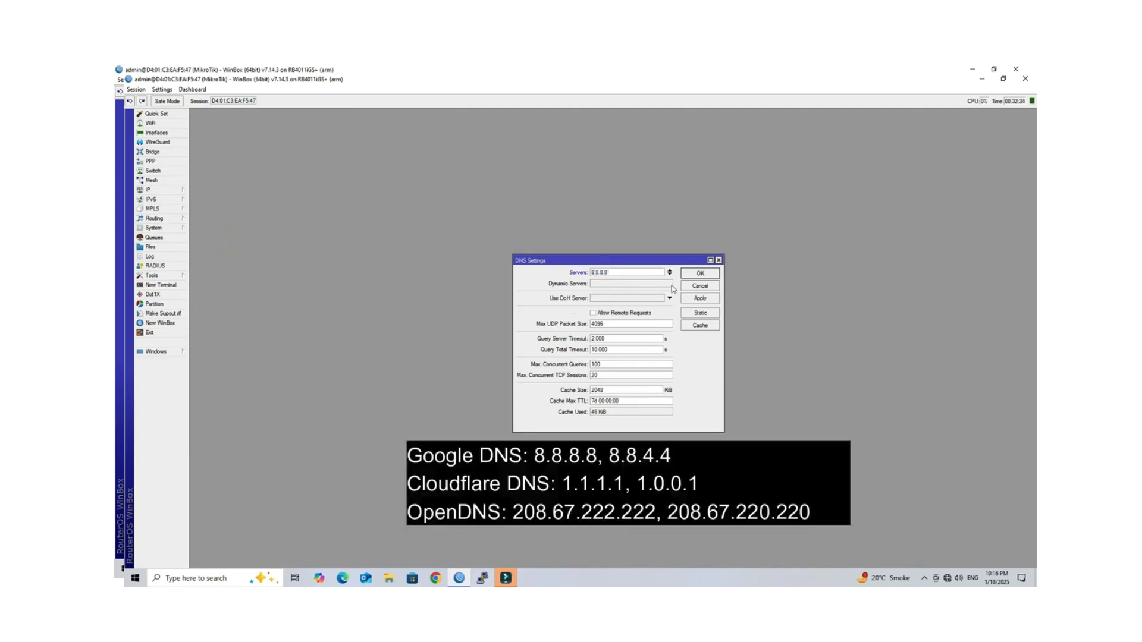
{"action": "left_click", "coordinate": [670, 275]}
{"action": "type", "text": "4.2.2.2"}
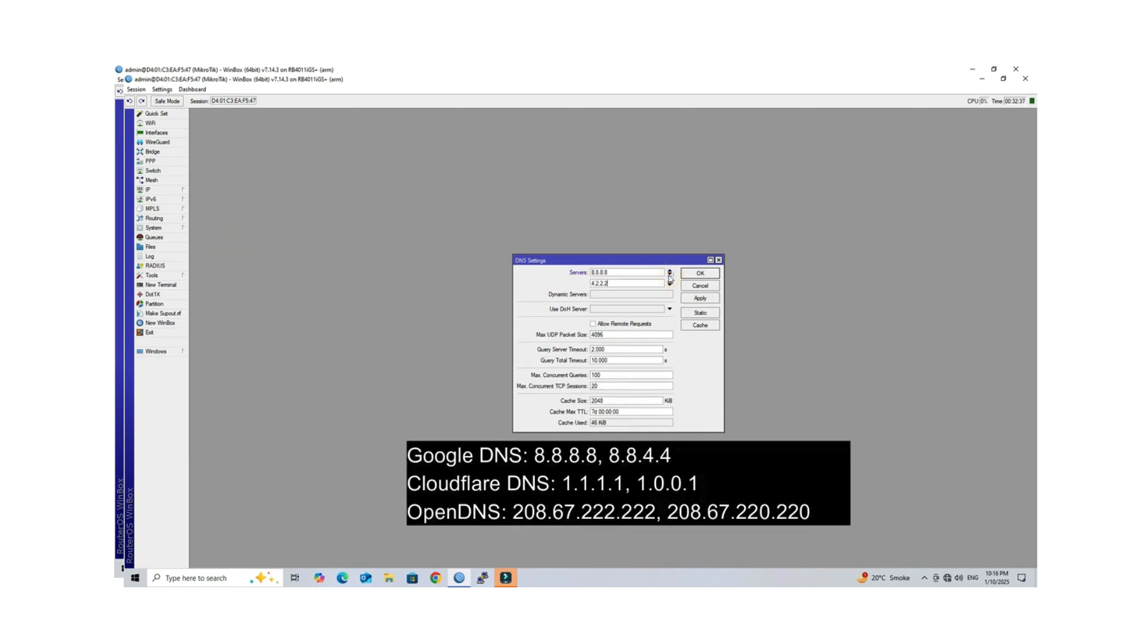
{"action": "left_click", "coordinate": [700, 298]}
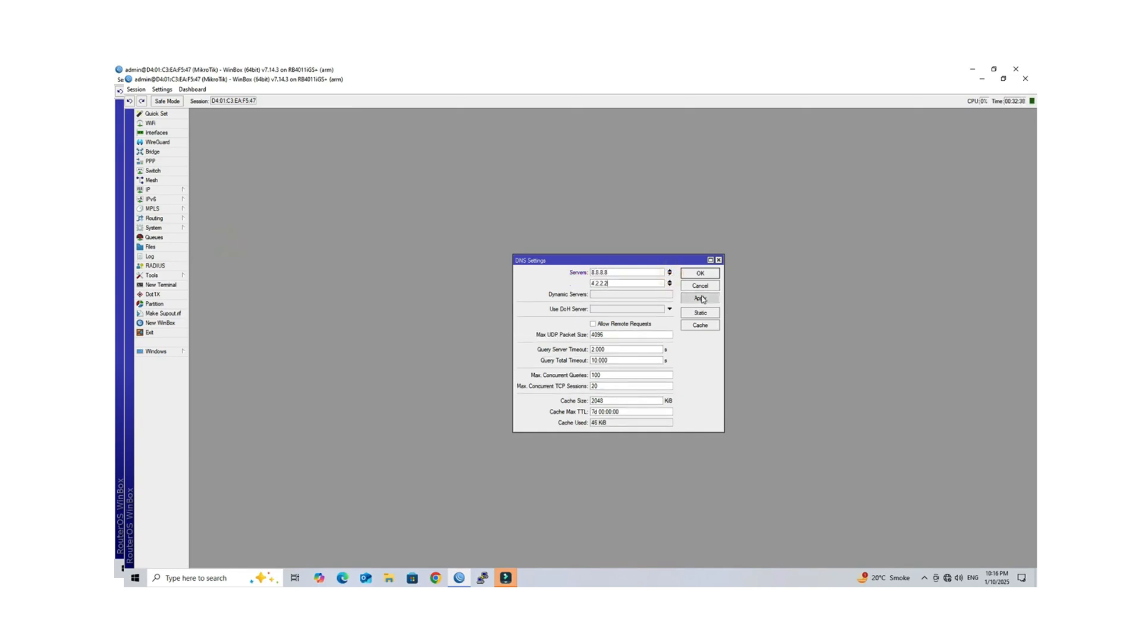
{"action": "left_click", "coordinate": [700, 275]}
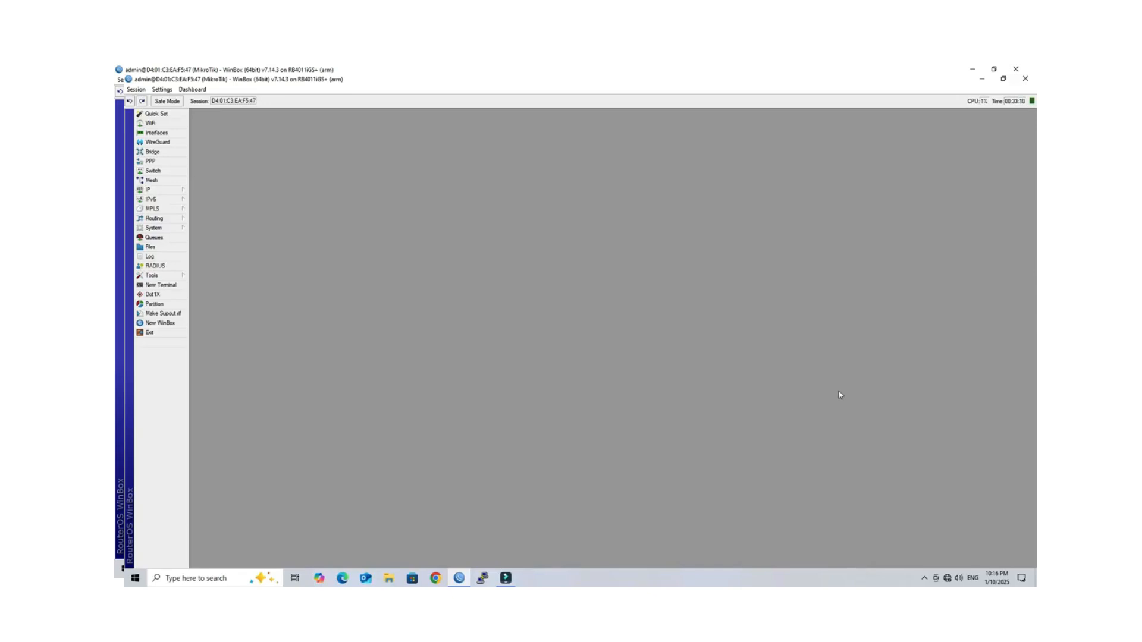
Step: Change ether2's name to '2 LAN' and close the Interface List
{"action": "left_click", "coordinate": [174, 133]}
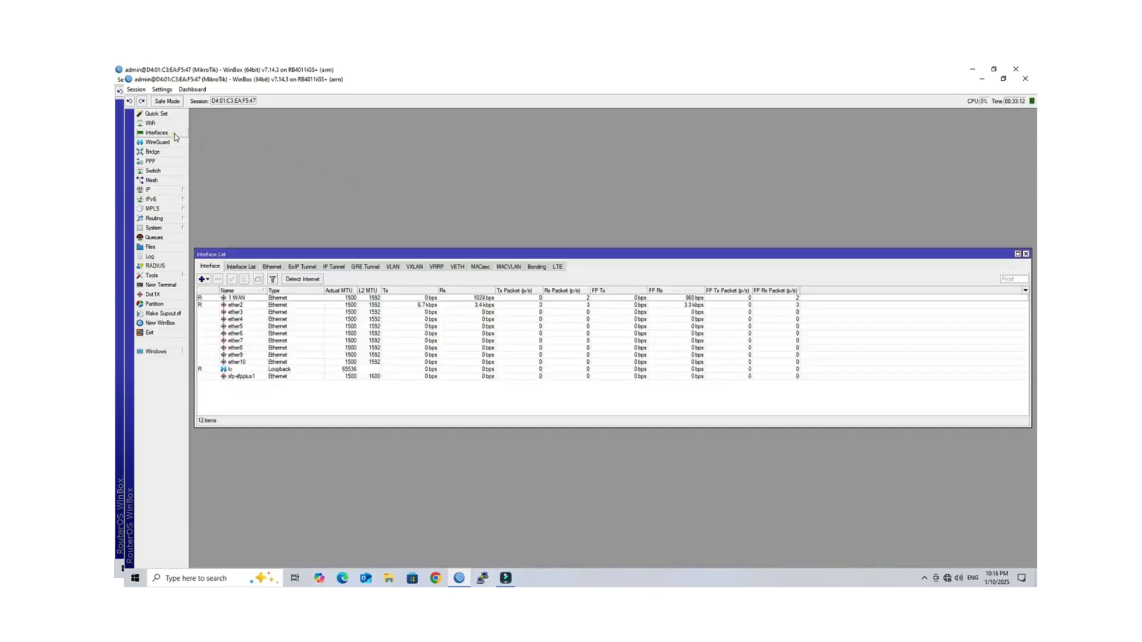
{"action": "double_click", "coordinate": [352, 305]}
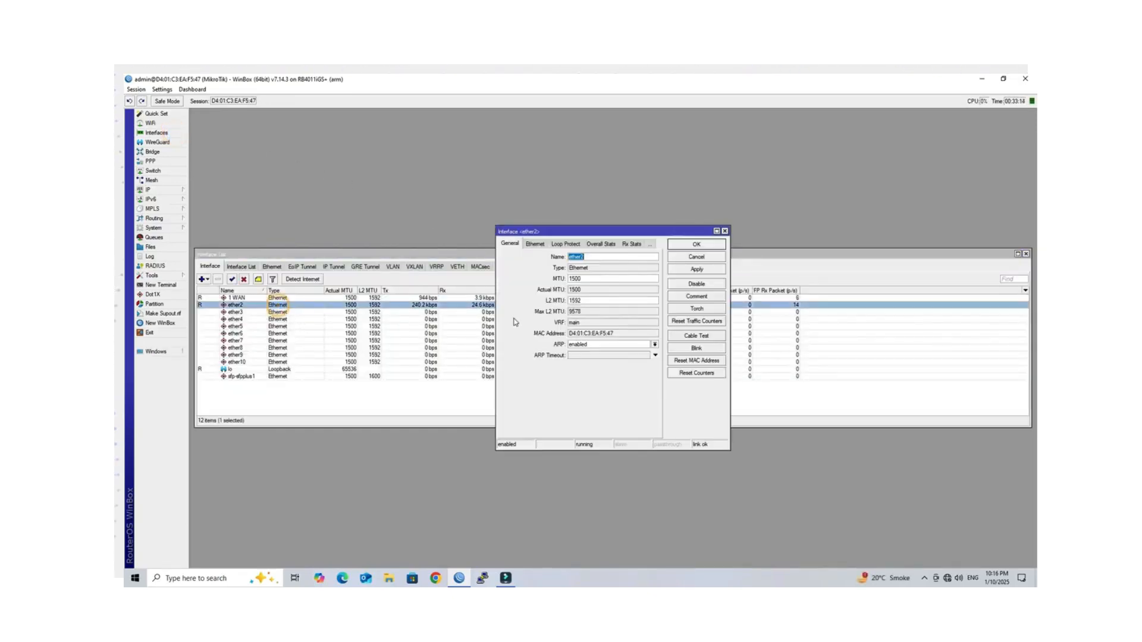
{"action": "type", "text": "2 LAN"}
{"action": "left_click", "coordinate": [715, 269]}
{"action": "left_click", "coordinate": [710, 246]}
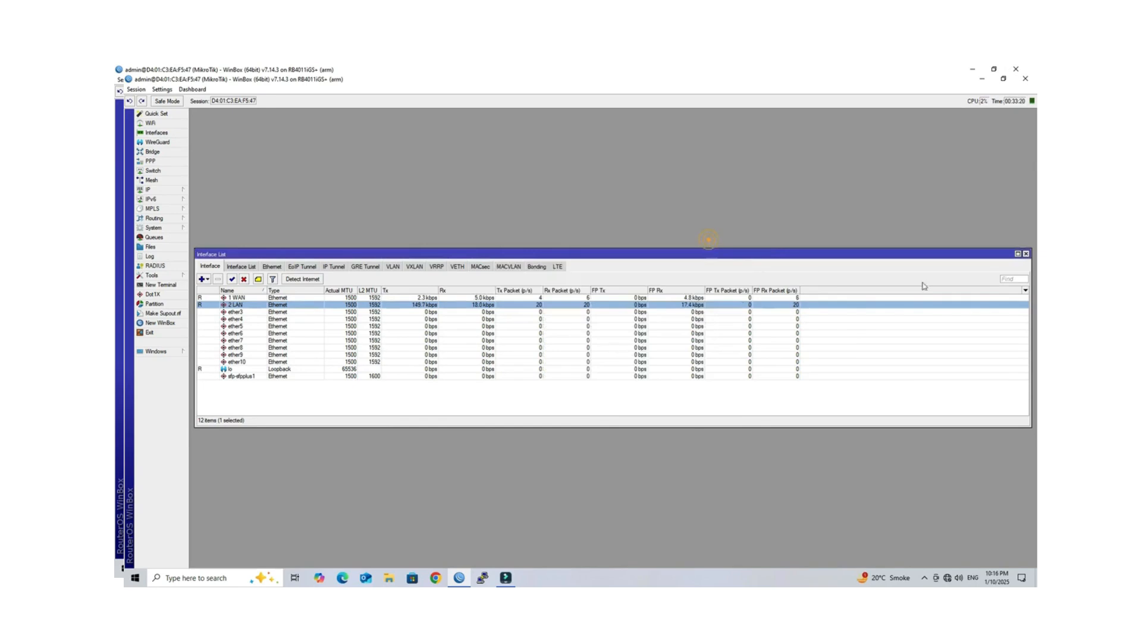
{"action": "left_click", "coordinate": [1026, 255]}
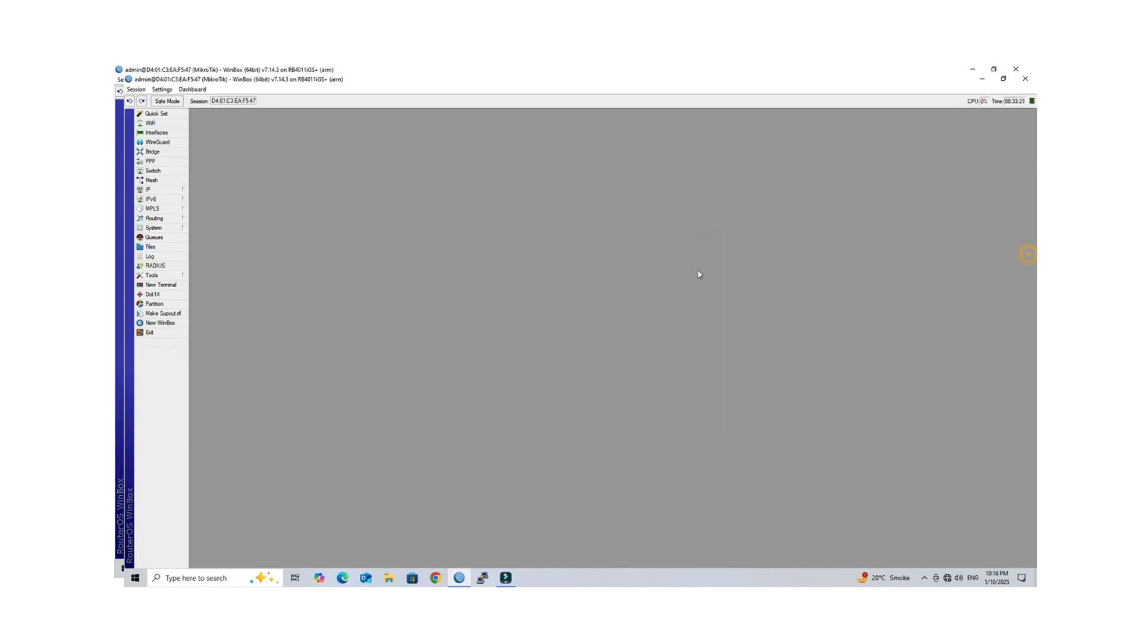
Step: Add a new address 10.110.1.1/24 assigned to the 2 LAN interface
{"action": "left_click", "coordinate": [167, 191]}
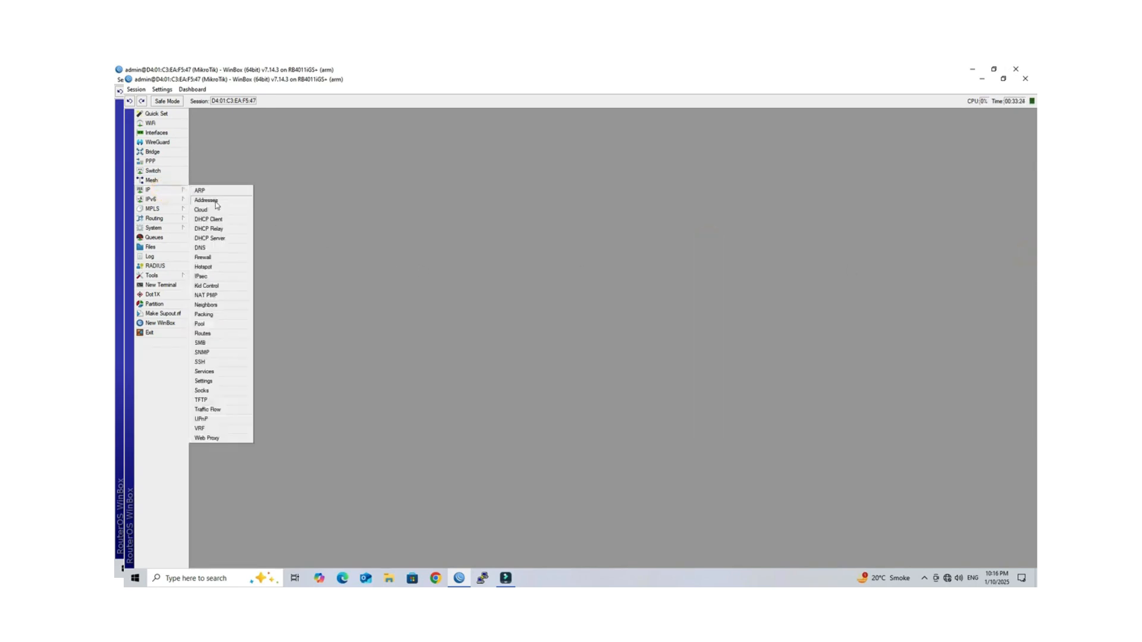
{"action": "left_click", "coordinate": [217, 206]}
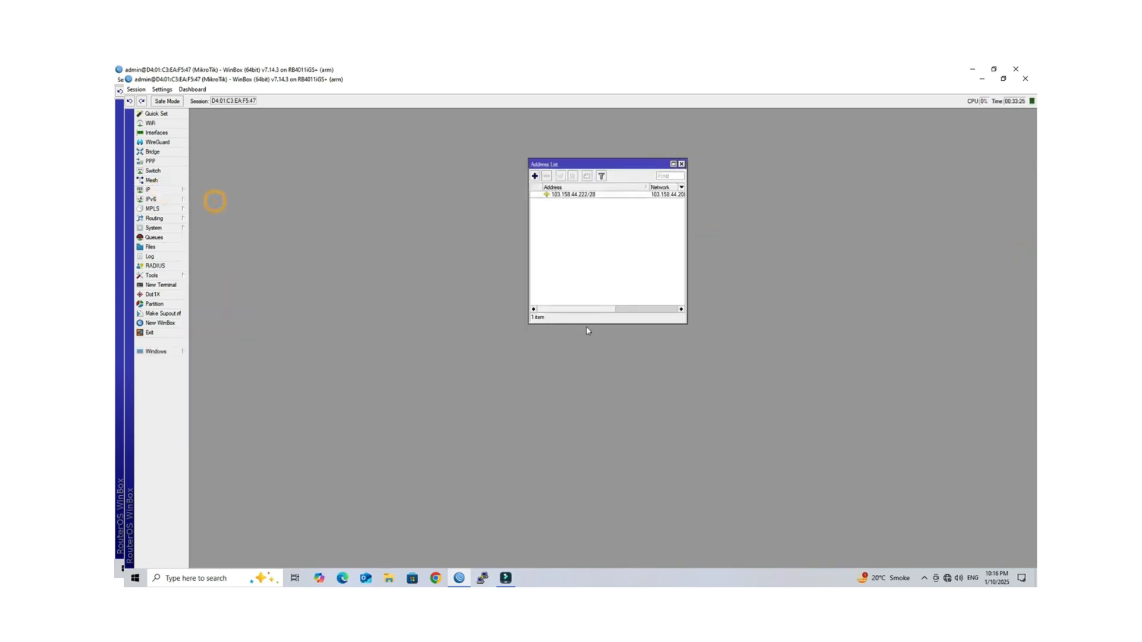
{"action": "left_click", "coordinate": [535, 176]}
{"action": "double_click", "coordinate": [622, 228]}
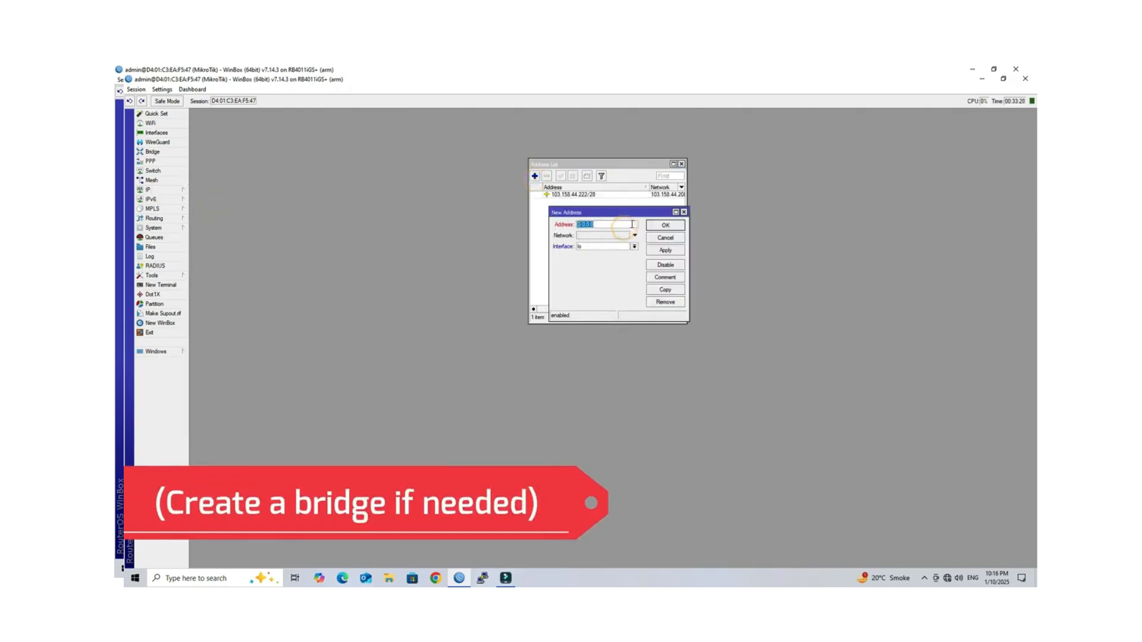
{"action": "type", "text": "10.11"}
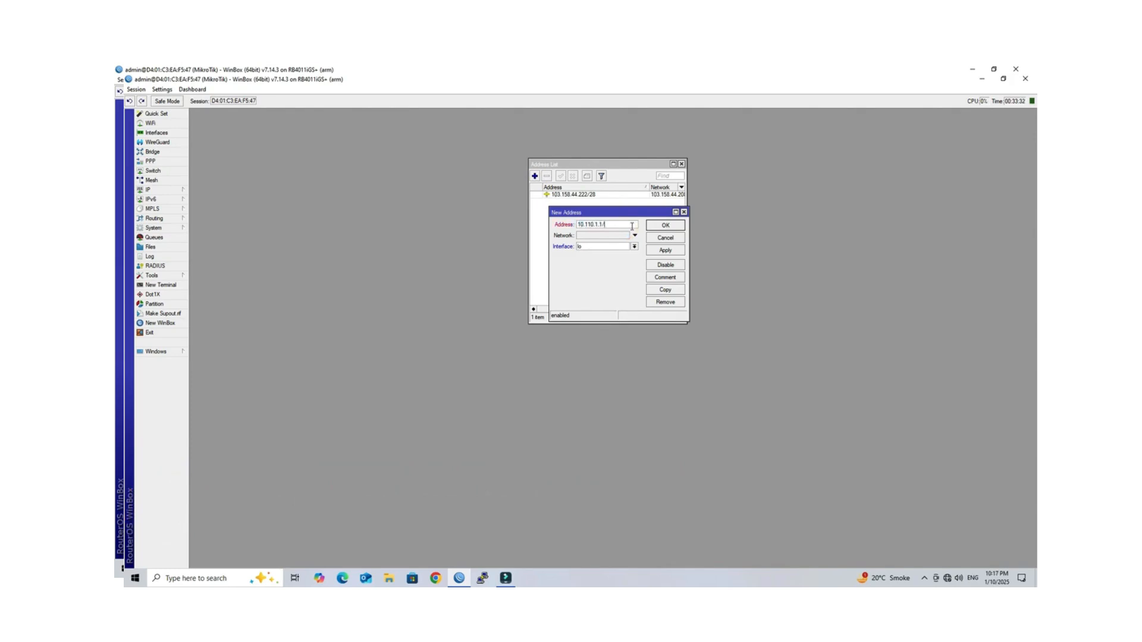
{"action": "left_click", "coordinate": [635, 246]}
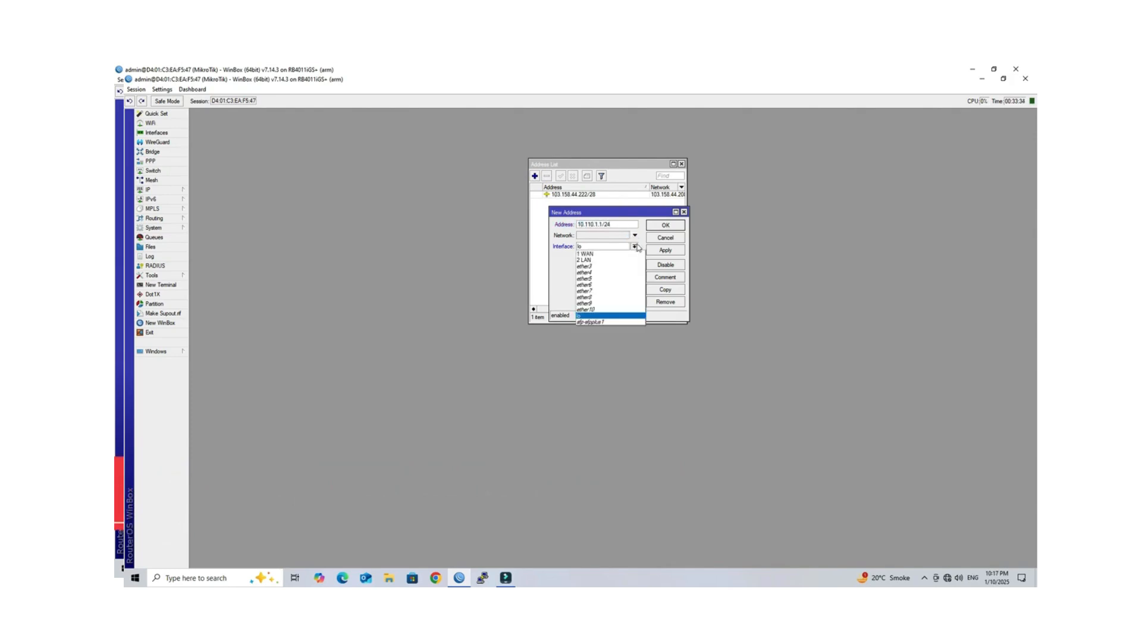
{"action": "left_click", "coordinate": [631, 259]}
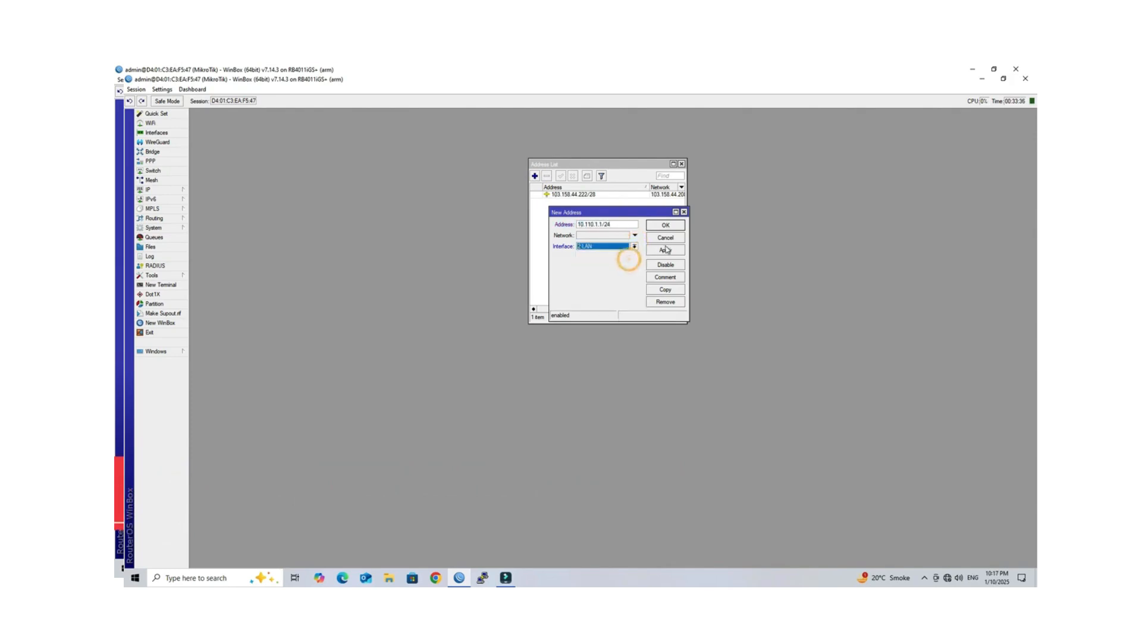
Step: Comment the address 'LAN', save it, and close the address list
{"action": "left_click", "coordinate": [671, 281]}
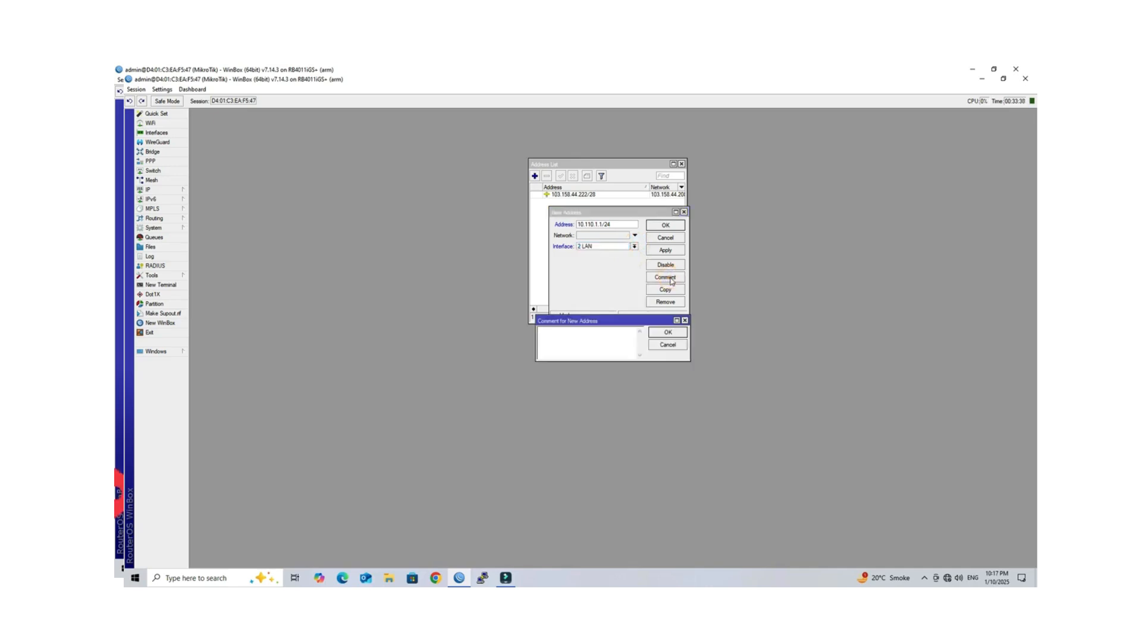
{"action": "type", "text": "LAN"}
{"action": "left_click", "coordinate": [668, 332]}
{"action": "left_click", "coordinate": [669, 250]}
{"action": "left_click", "coordinate": [666, 226]}
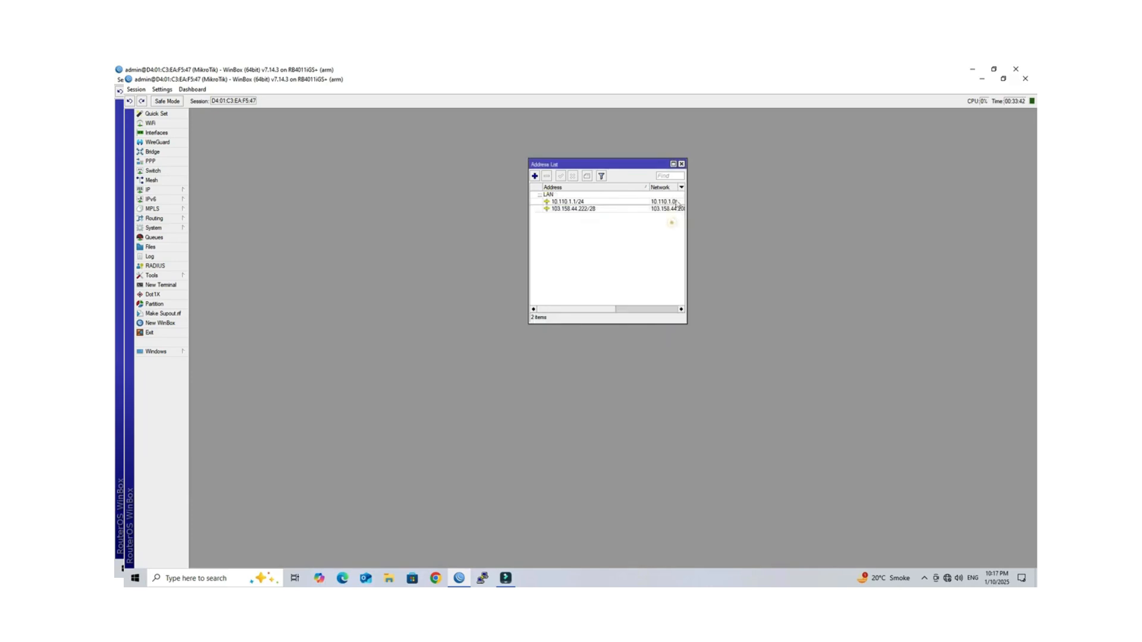
{"action": "left_click", "coordinate": [565, 203]}
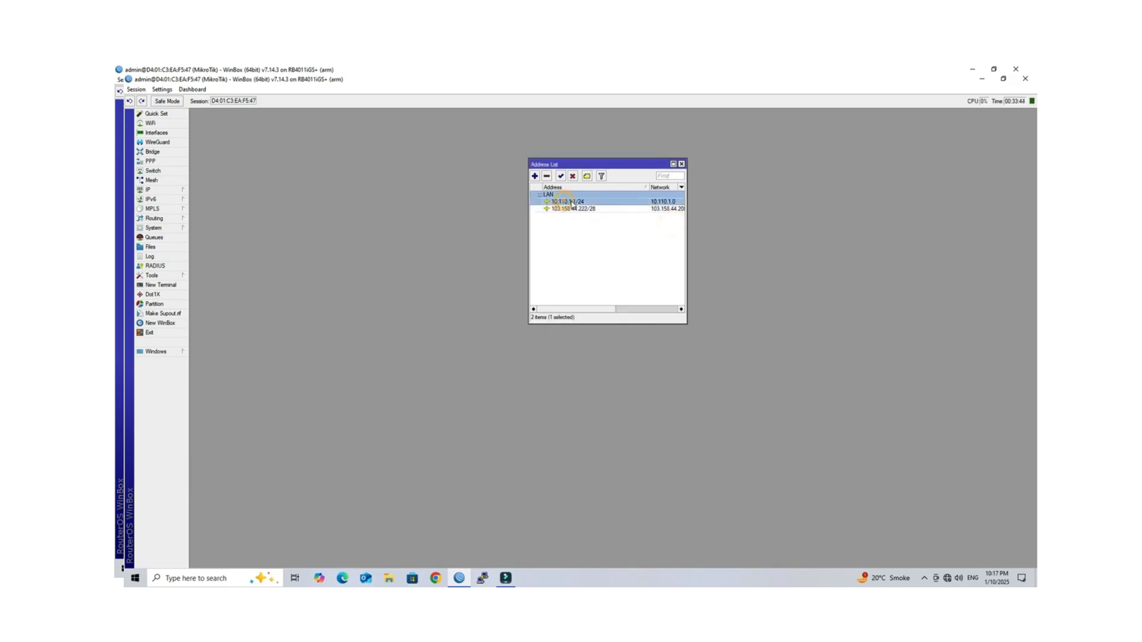
{"action": "left_click", "coordinate": [681, 165]}
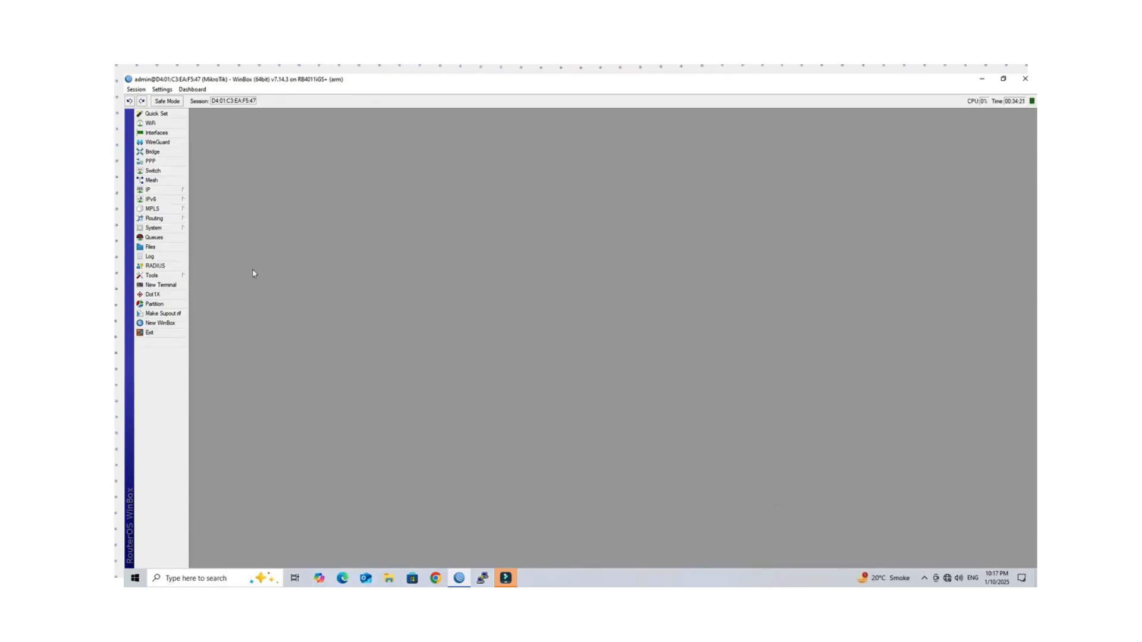
Step: Start a new srcnat NAT rule with source address set to the 10.110.1.0 LAN subnet
{"action": "left_click", "coordinate": [169, 190]}
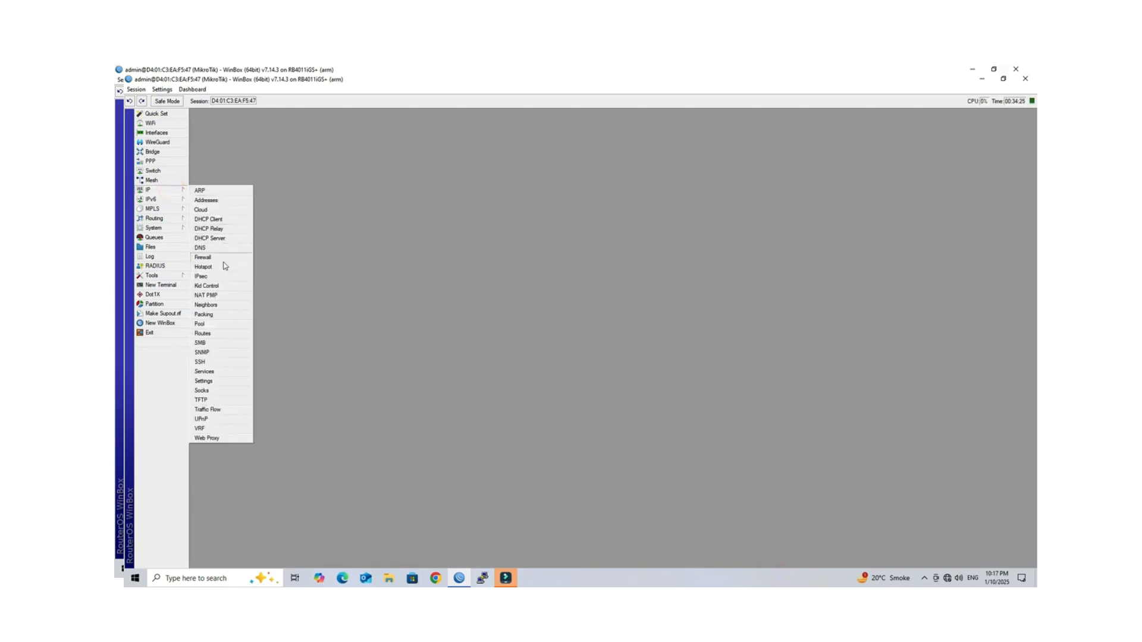
{"action": "left_click", "coordinate": [221, 258]}
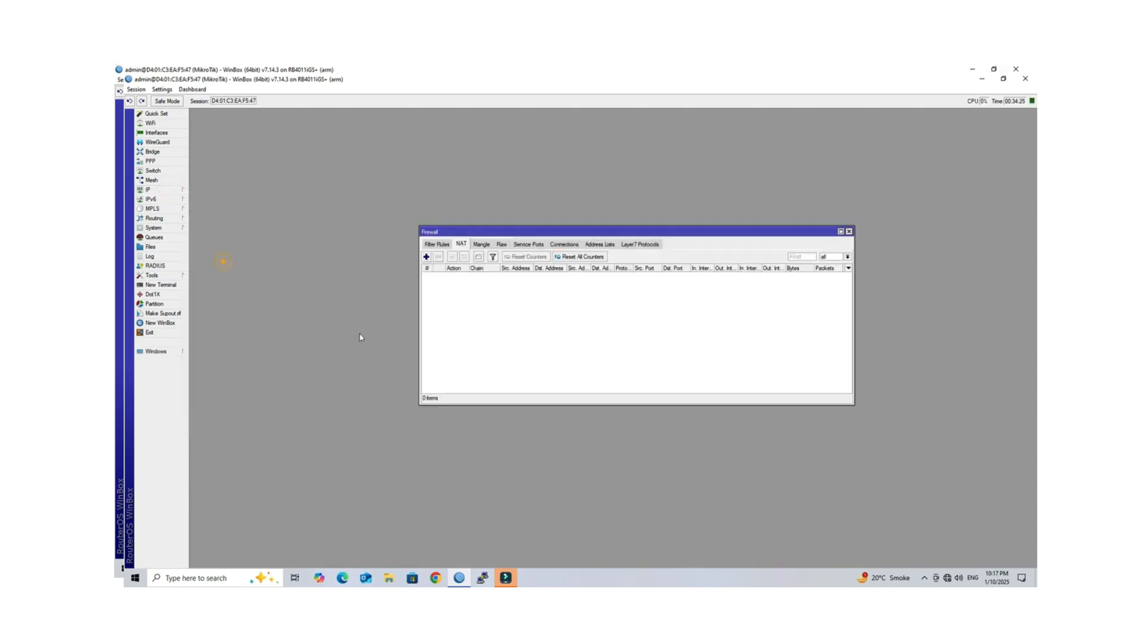
{"action": "left_click", "coordinate": [466, 249]}
{"action": "left_click", "coordinate": [425, 257]}
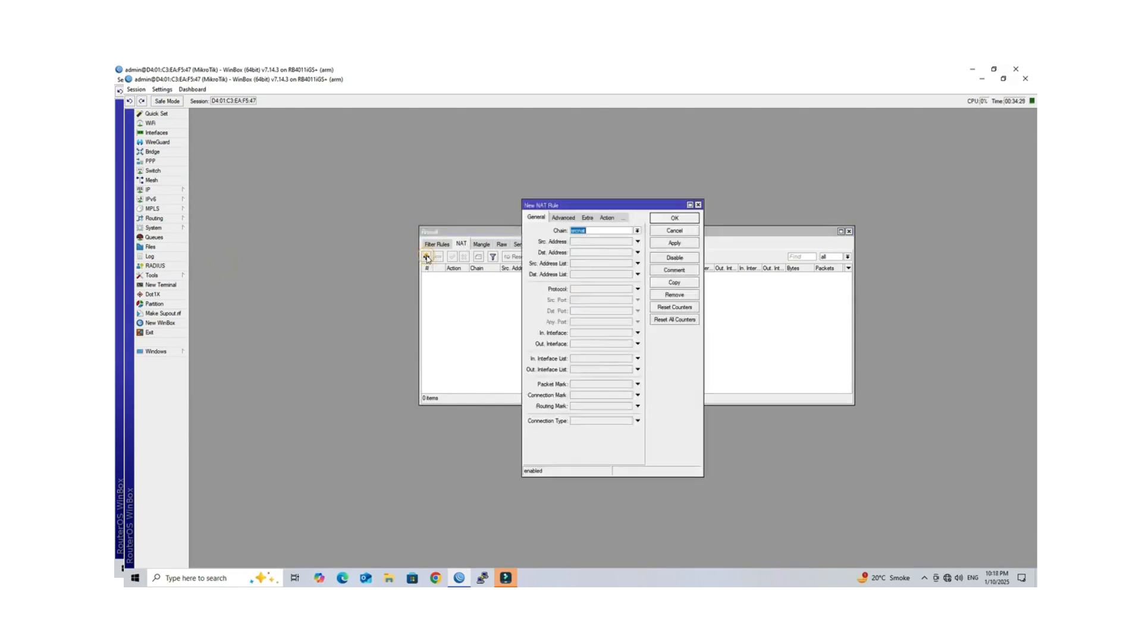
{"action": "left_click", "coordinate": [601, 242]}
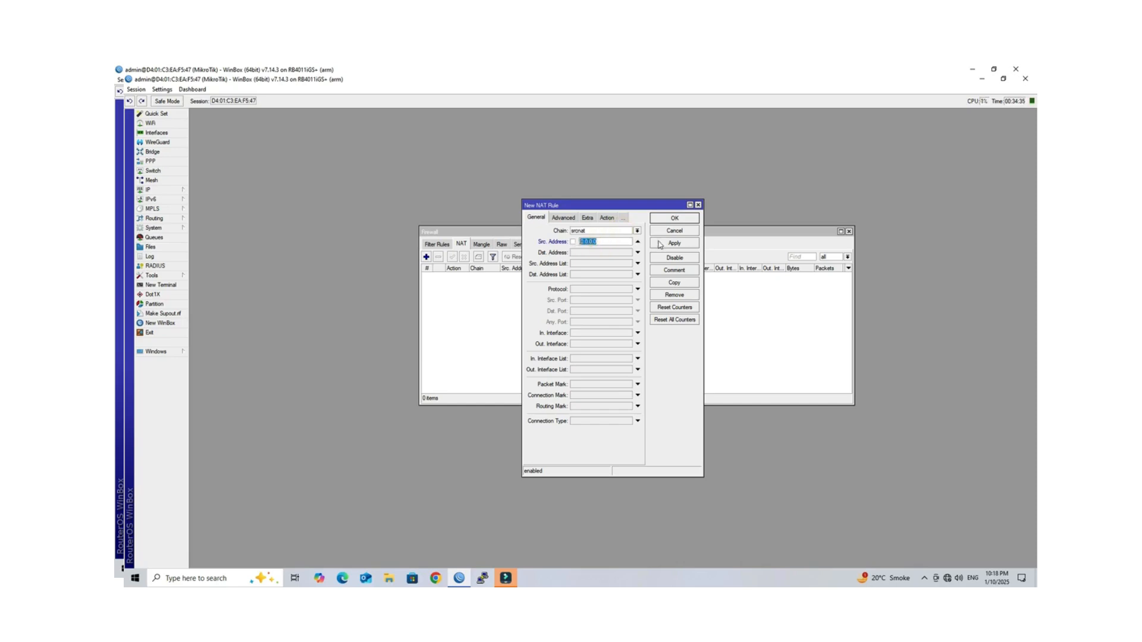
{"action": "type", "text": "10.110.1.0/24"}
Step: Set the rule's action to masquerade, comment it 'LAN NAT', and save it
{"action": "left_click", "coordinate": [613, 222]}
{"action": "left_click", "coordinate": [601, 231]}
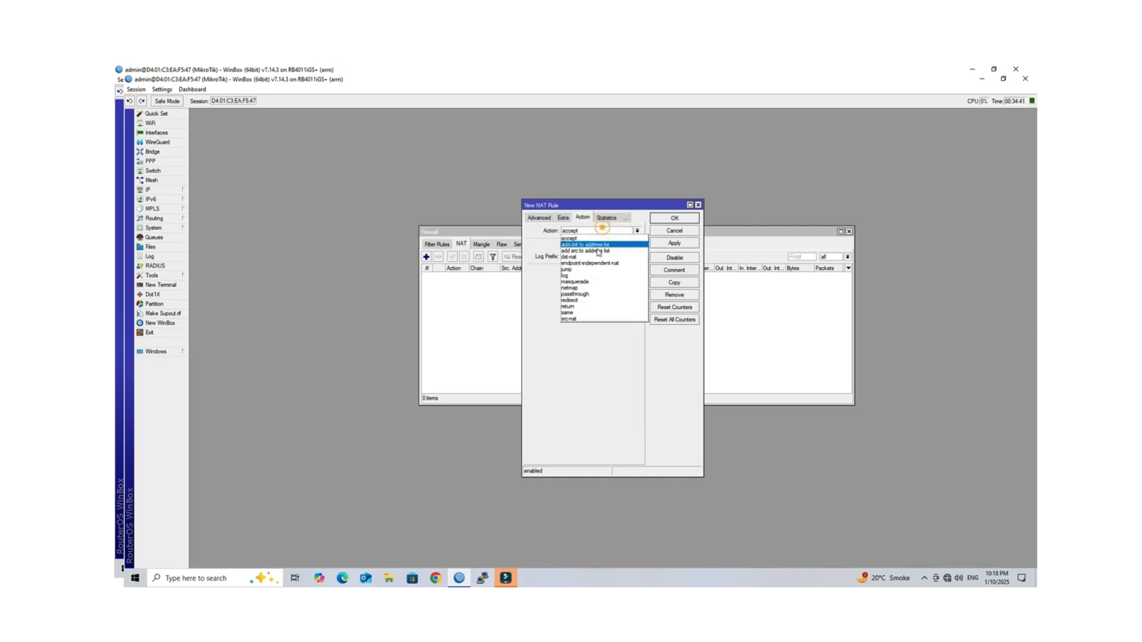
{"action": "left_click", "coordinate": [592, 281]}
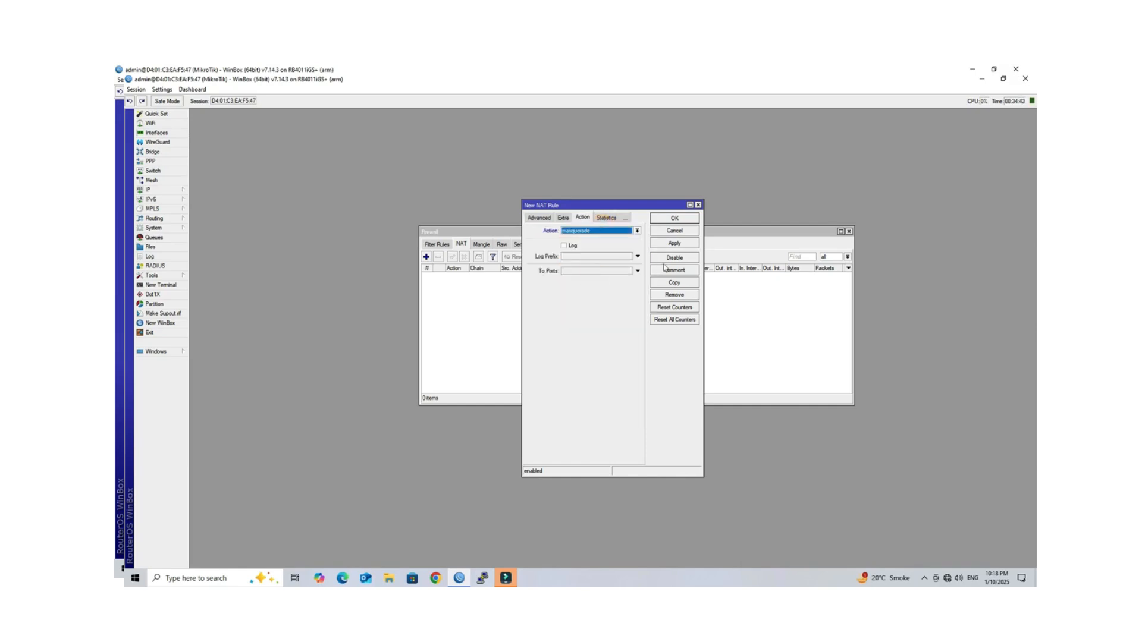
{"action": "left_click", "coordinate": [671, 272]}
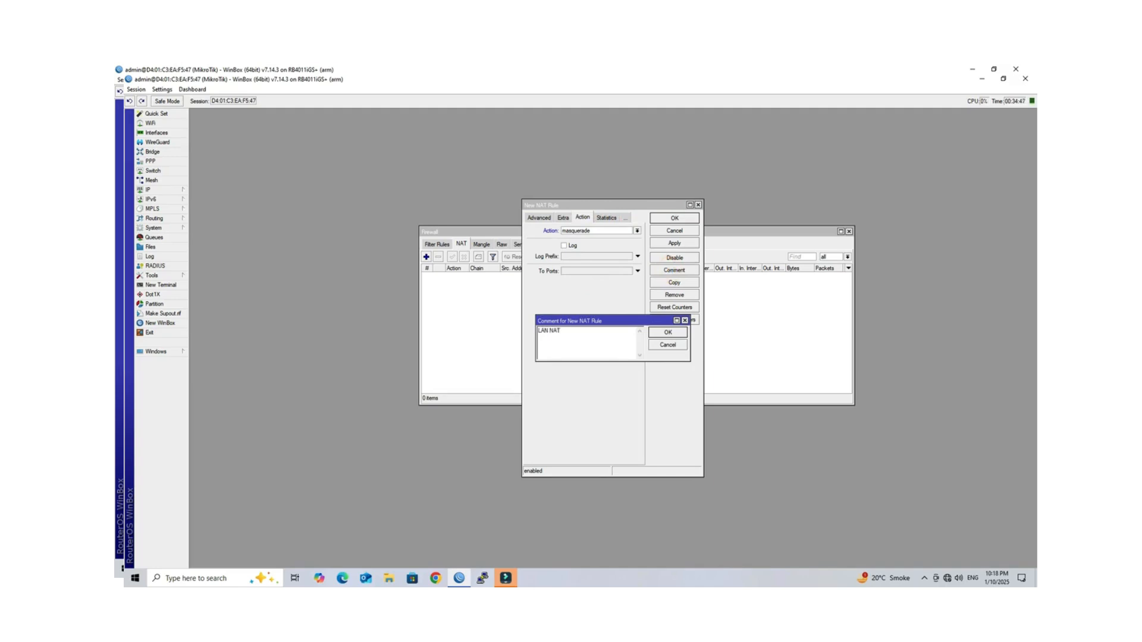
{"action": "left_click", "coordinate": [668, 333]}
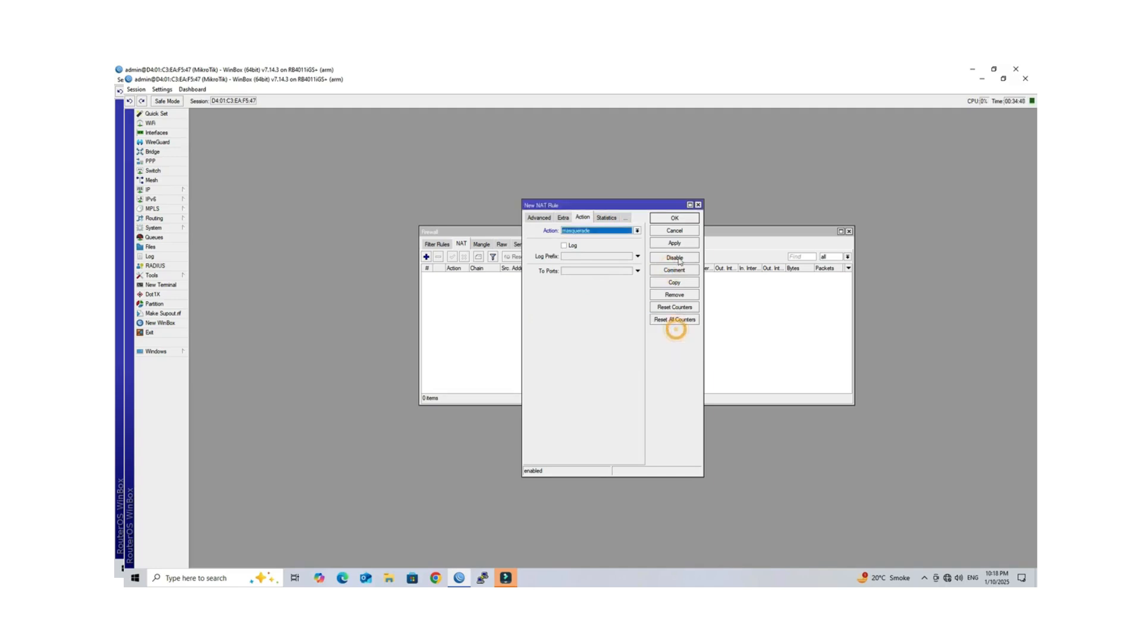
{"action": "left_click", "coordinate": [675, 219]}
Step: Verify the new masquerade rule in the NAT list and close the Firewall window
{"action": "left_click", "coordinate": [501, 281]}
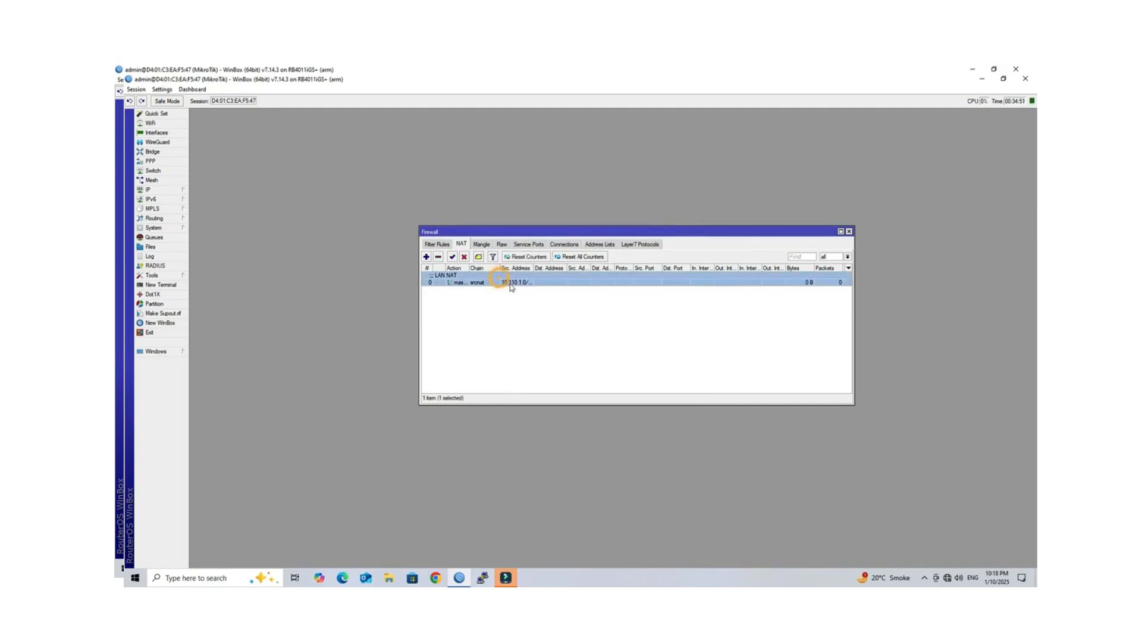
{"action": "left_click", "coordinate": [558, 375]}
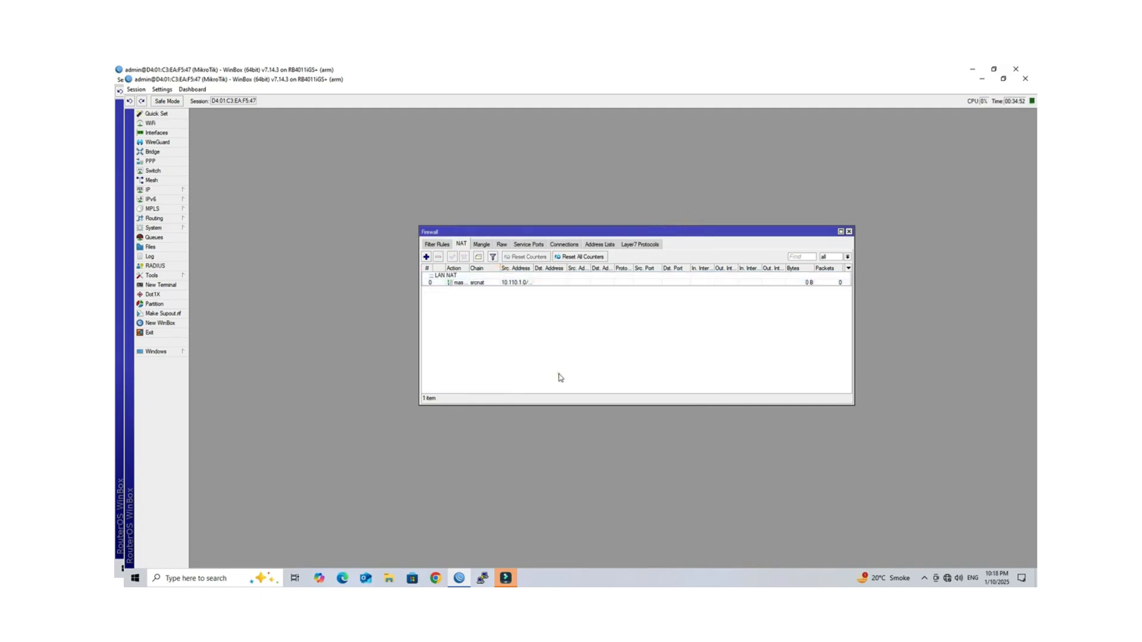
{"action": "left_click", "coordinate": [849, 232]}
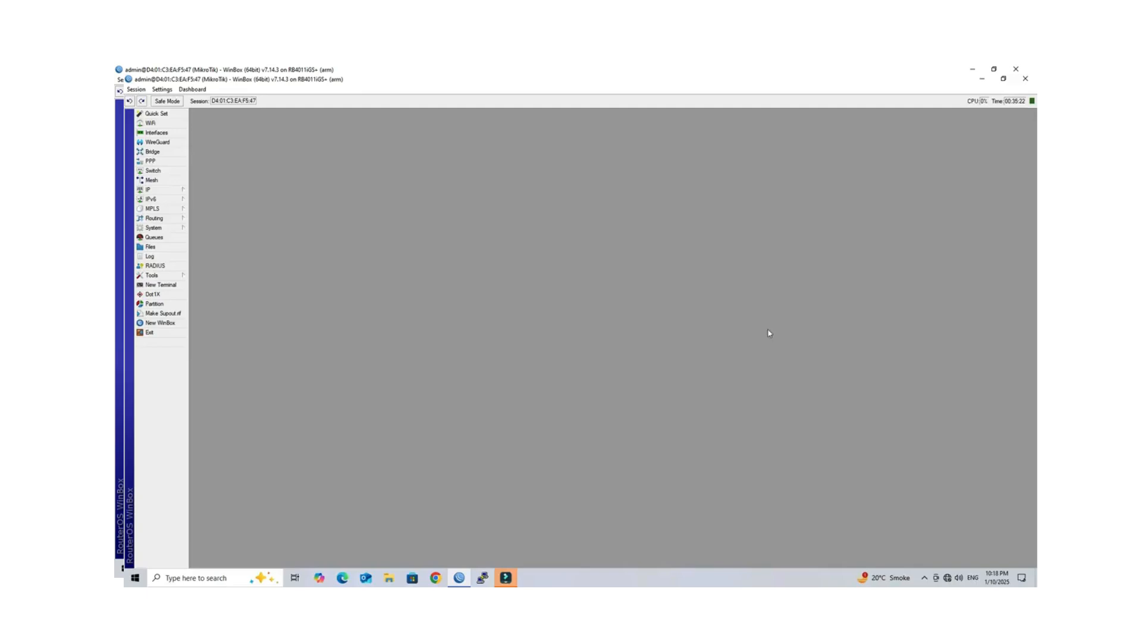
{"action": "left_click", "coordinate": [154, 190]}
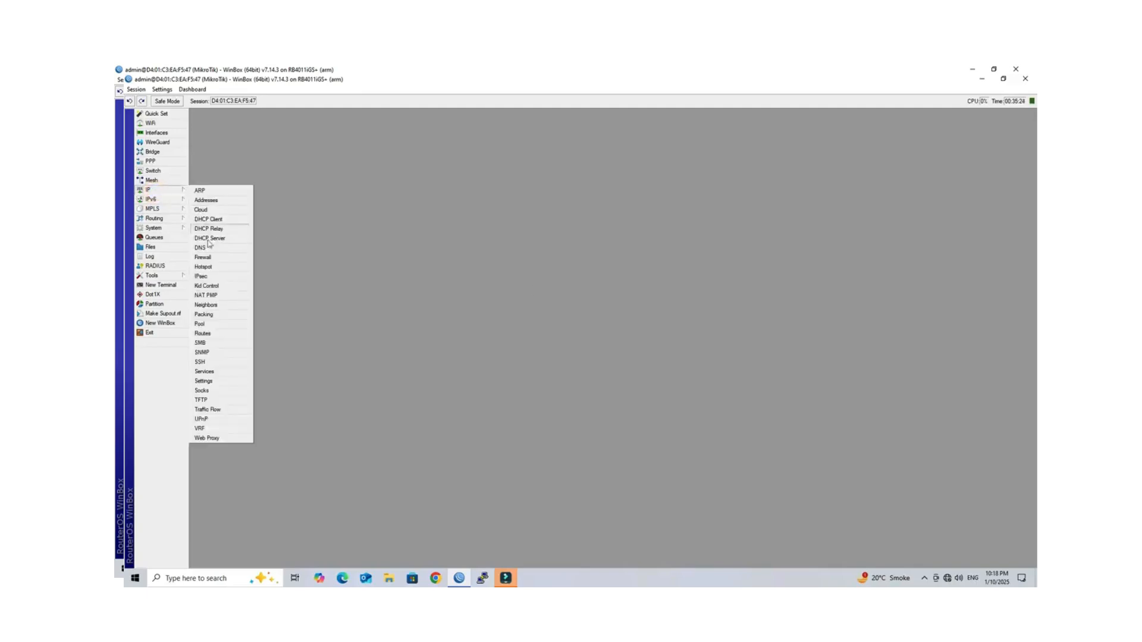
Step: Create pool 'LAN POOL' with range 10.110.1.2-10.110.1.254 and close the pool list
{"action": "left_click", "coordinate": [224, 322]}
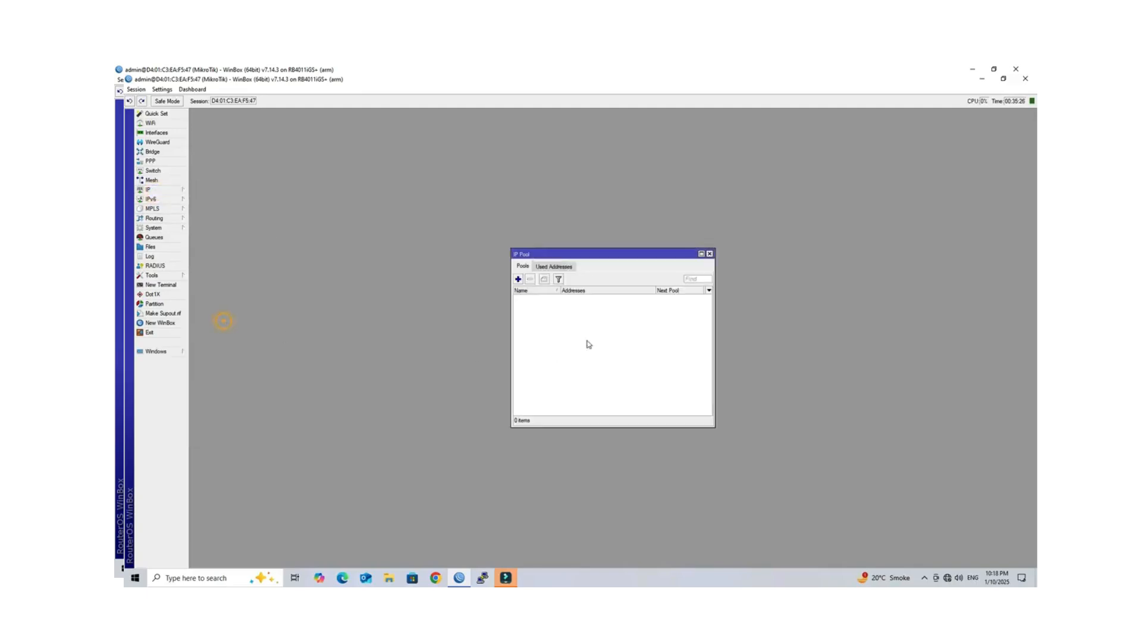
{"action": "left_click", "coordinate": [518, 279]}
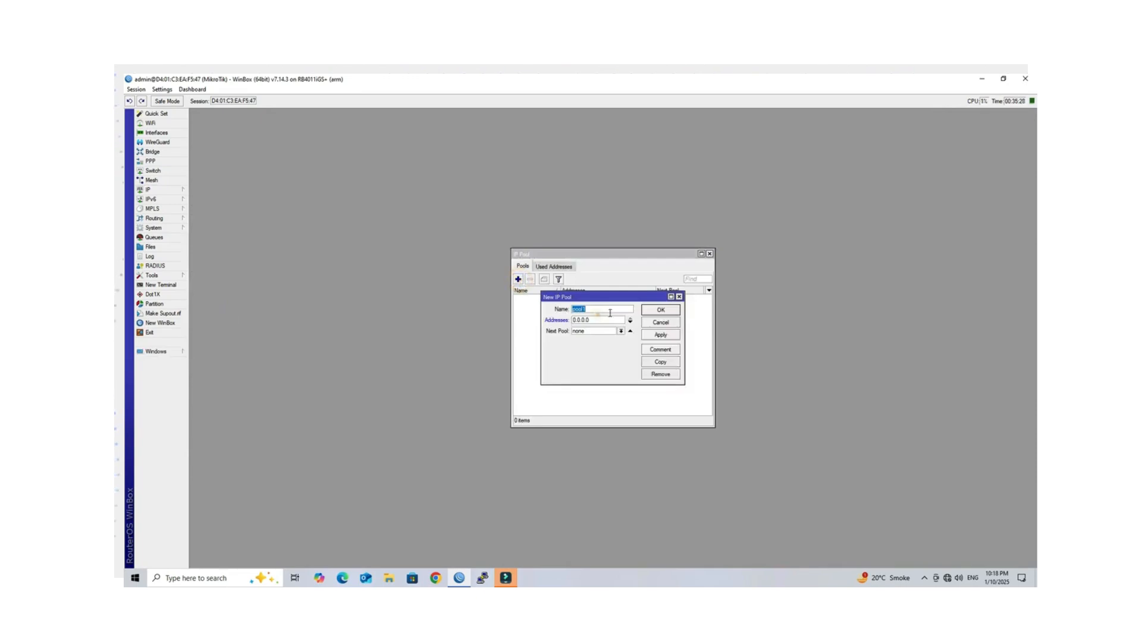
{"action": "type", "text": "LAN POOL"}
{"action": "key", "text": "Tab"}
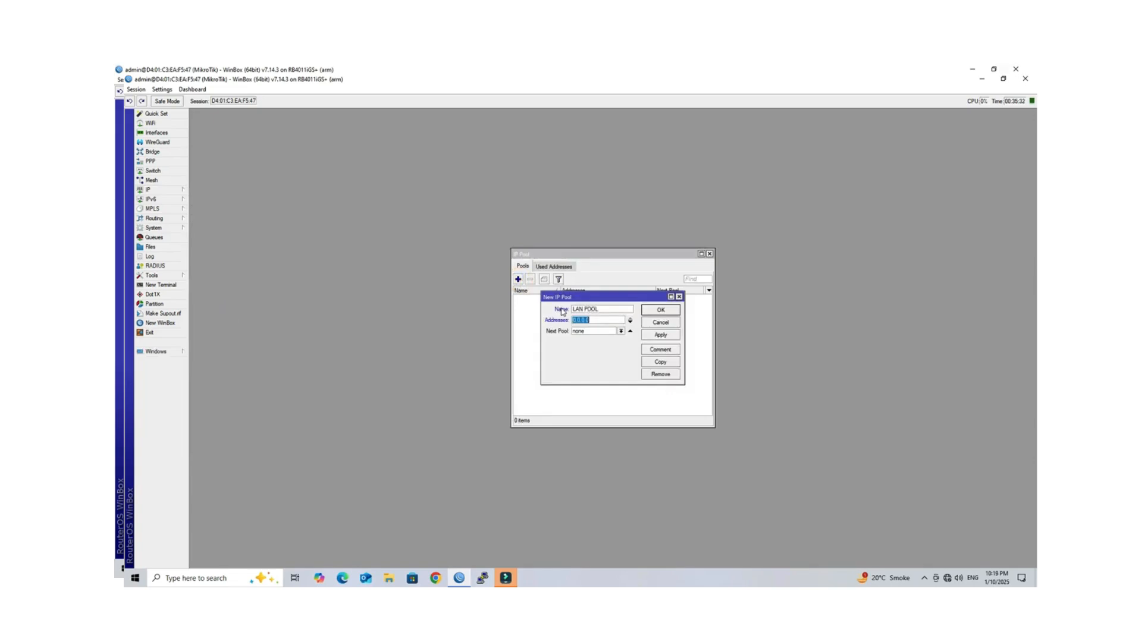
{"action": "type", "text": "10.110"}
{"action": "type", "text": ".1.2-10.110.1.254"}
{"action": "left_click", "coordinate": [661, 335]}
{"action": "left_click", "coordinate": [660, 310]}
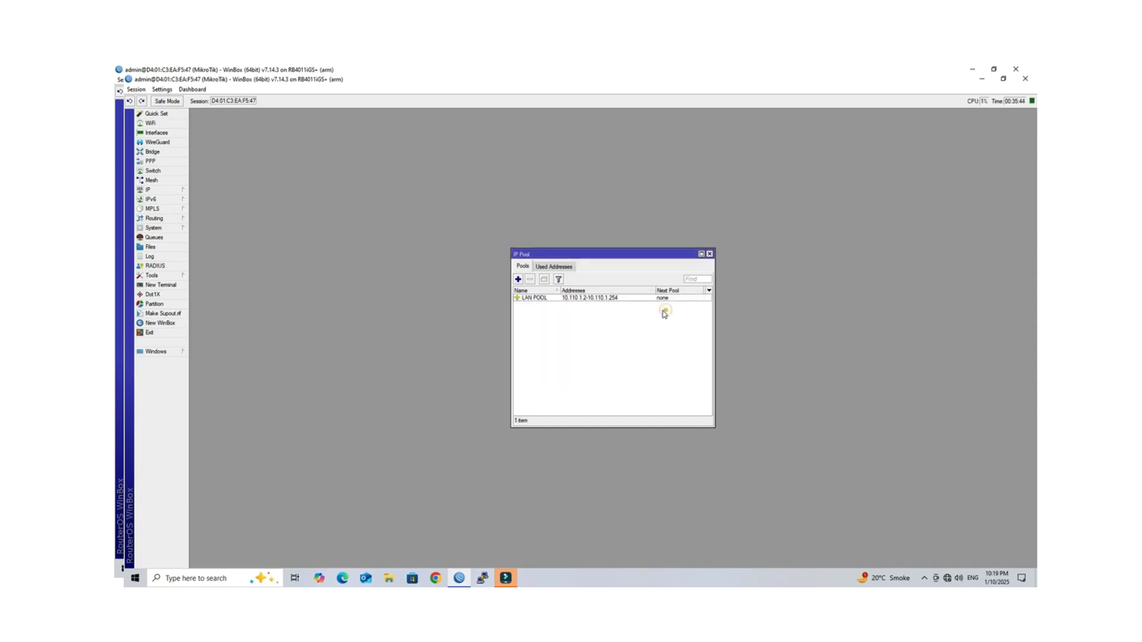
{"action": "left_click", "coordinate": [561, 299]}
{"action": "left_click", "coordinate": [629, 387]}
{"action": "left_click", "coordinate": [709, 255]}
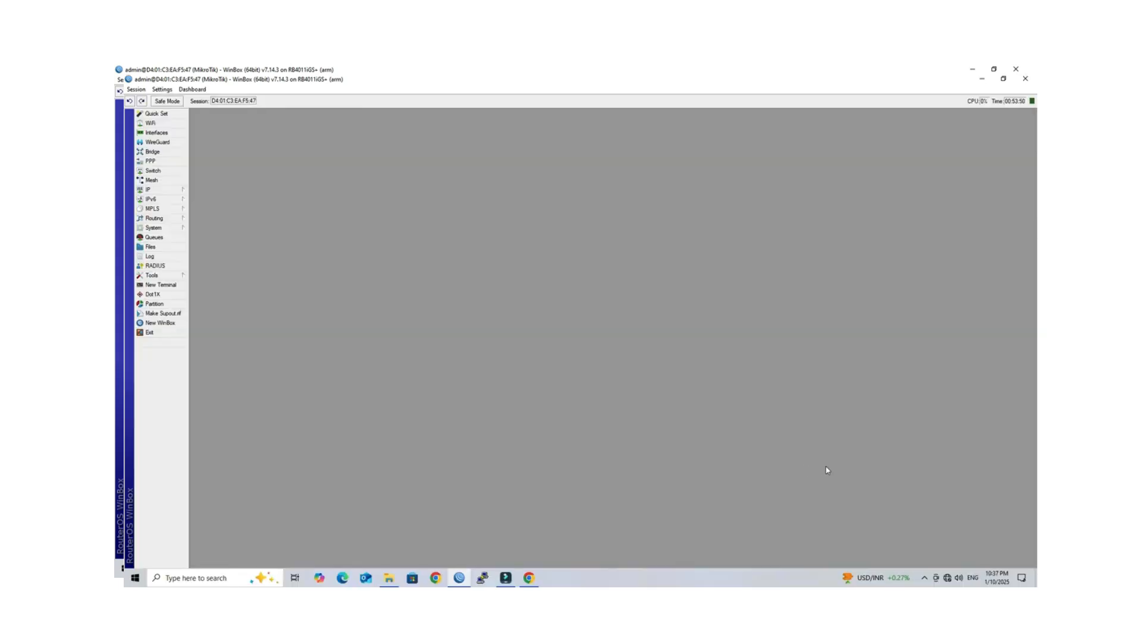
Step: Start a new PPP profile named PPPoE_PROFILE
{"action": "left_click", "coordinate": [150, 161]}
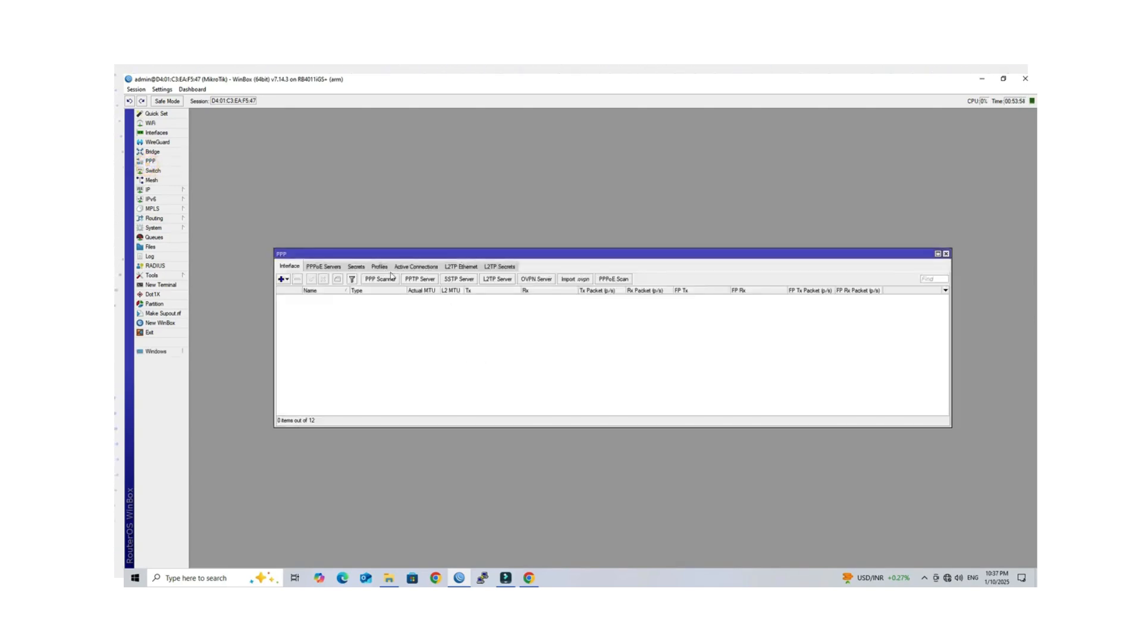
{"action": "left_click", "coordinate": [379, 267]}
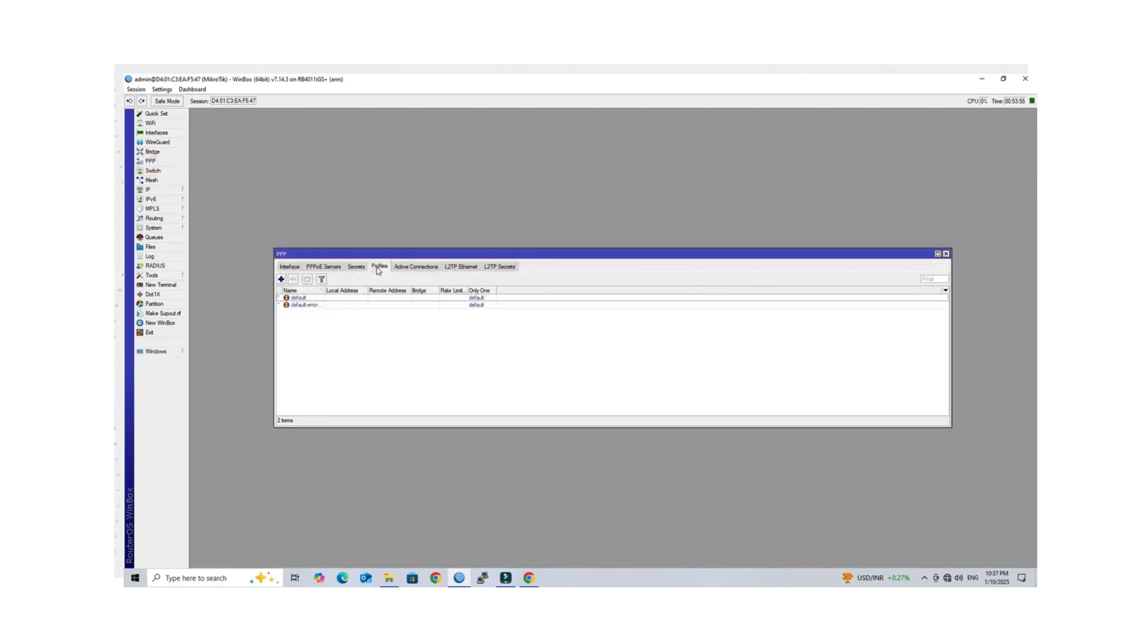
{"action": "left_click", "coordinate": [281, 279]}
{"action": "left_click_drag", "start_coordinate": [623, 242], "coordinate": [591, 245]}
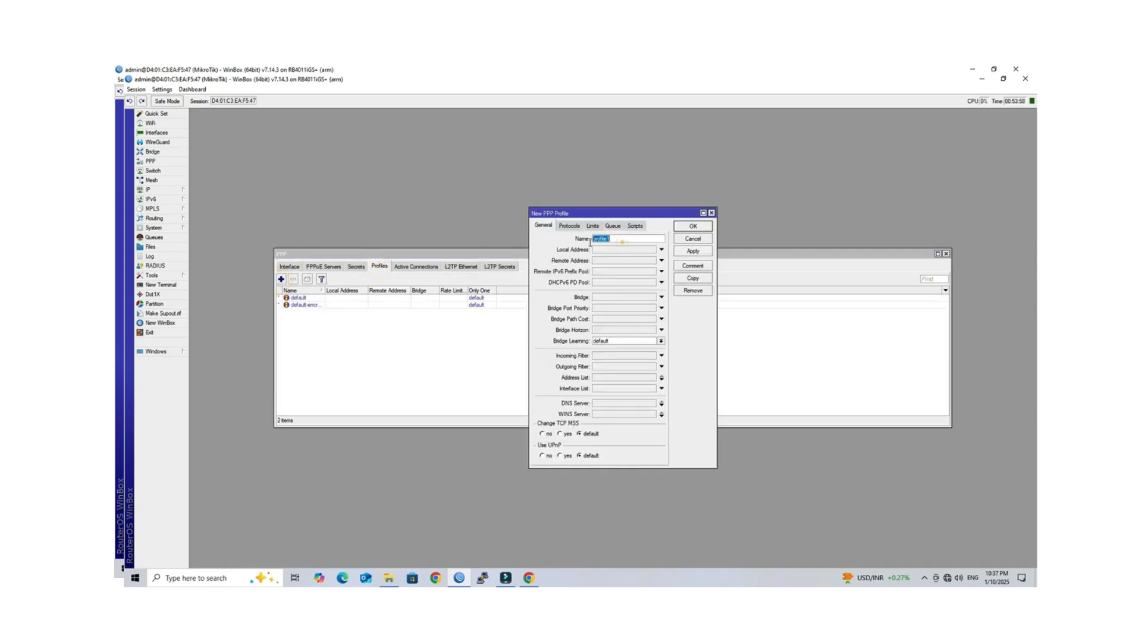
{"action": "type", "text": "PPPoE_PROFILE"}
Step: Set the profile's local address 10.110.1.1 and remote address LAN POOL, then save it
{"action": "left_click", "coordinate": [597, 250]}
{"action": "left_click_drag", "start_coordinate": [629, 250], "coordinate": [587, 251]}
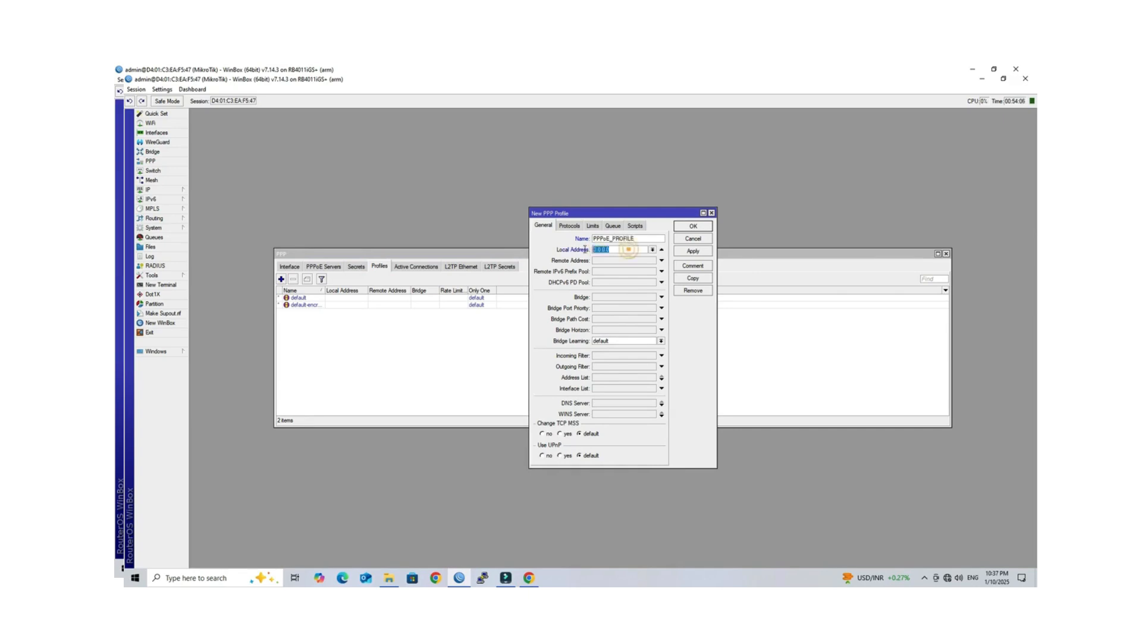
{"action": "type", "text": "10"}
{"action": "left_click", "coordinate": [621, 262]}
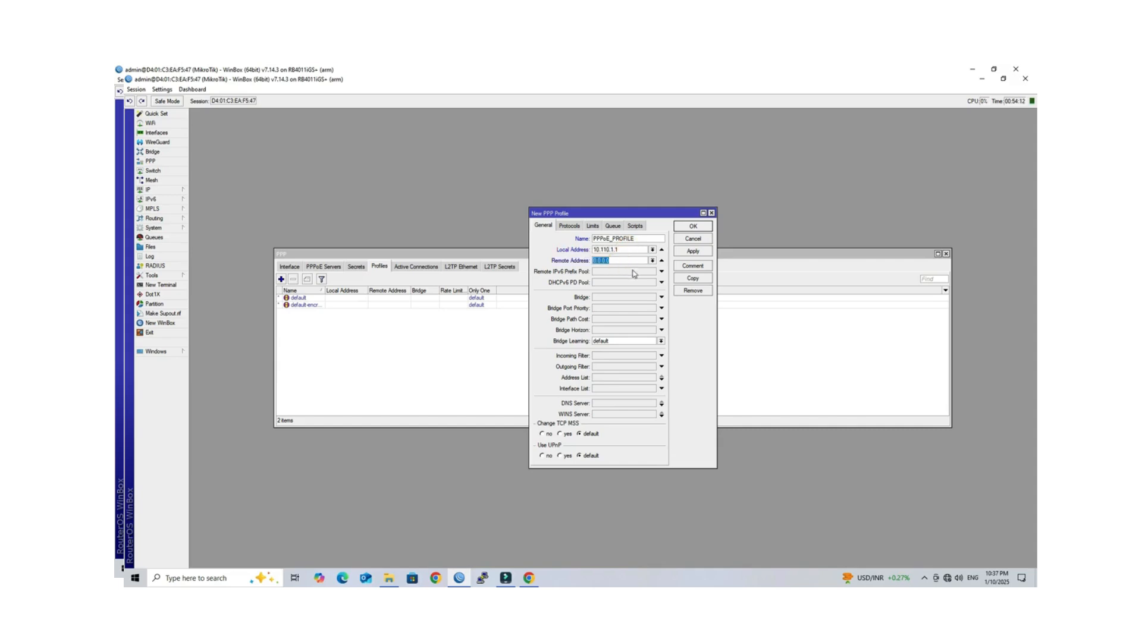
{"action": "left_click", "coordinate": [652, 261]}
{"action": "left_click", "coordinate": [637, 271]}
{"action": "left_click", "coordinate": [681, 250]}
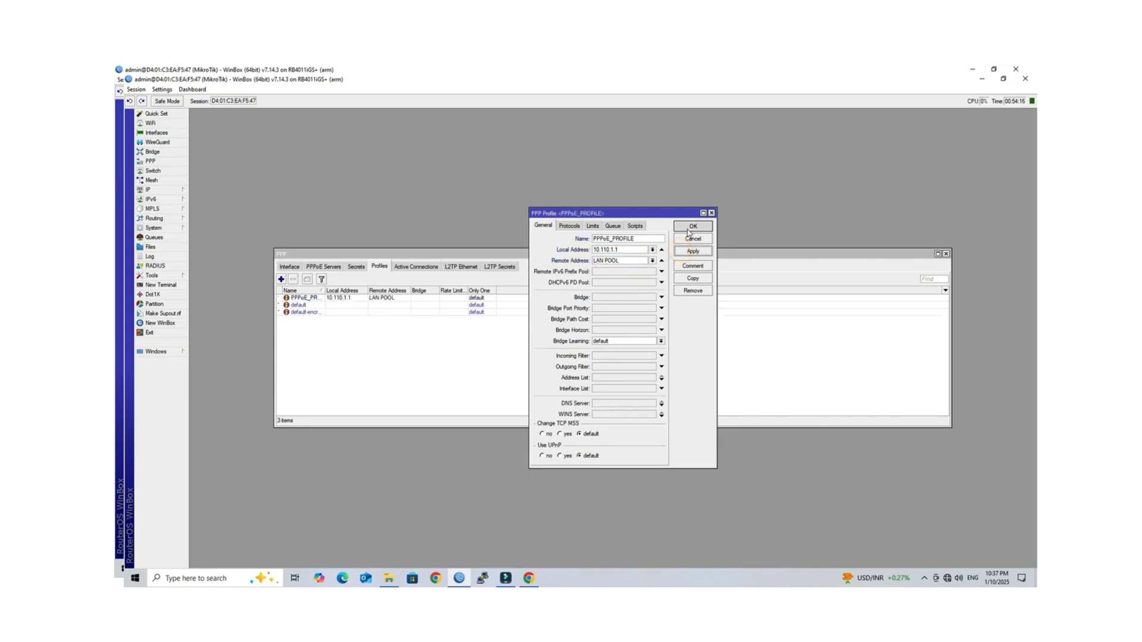
{"action": "left_click", "coordinate": [691, 227]}
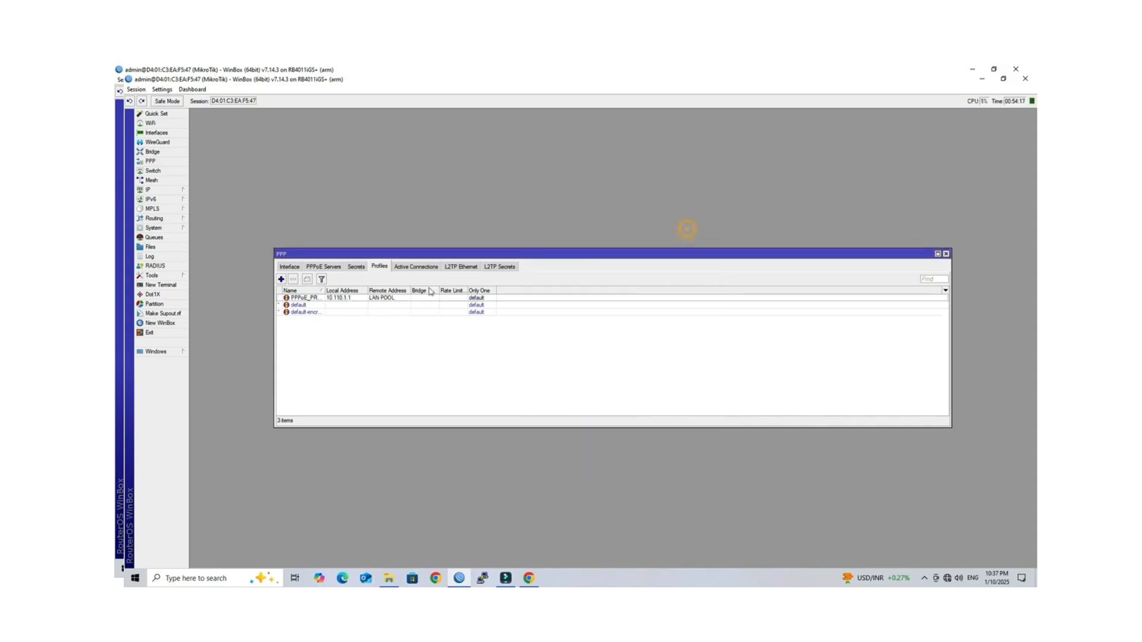
Step: Add a PPP secret with a username and password, service pppoe, profile PPPoE_PROFILE
{"action": "left_click", "coordinate": [356, 267]}
{"action": "left_click", "coordinate": [281, 279]}
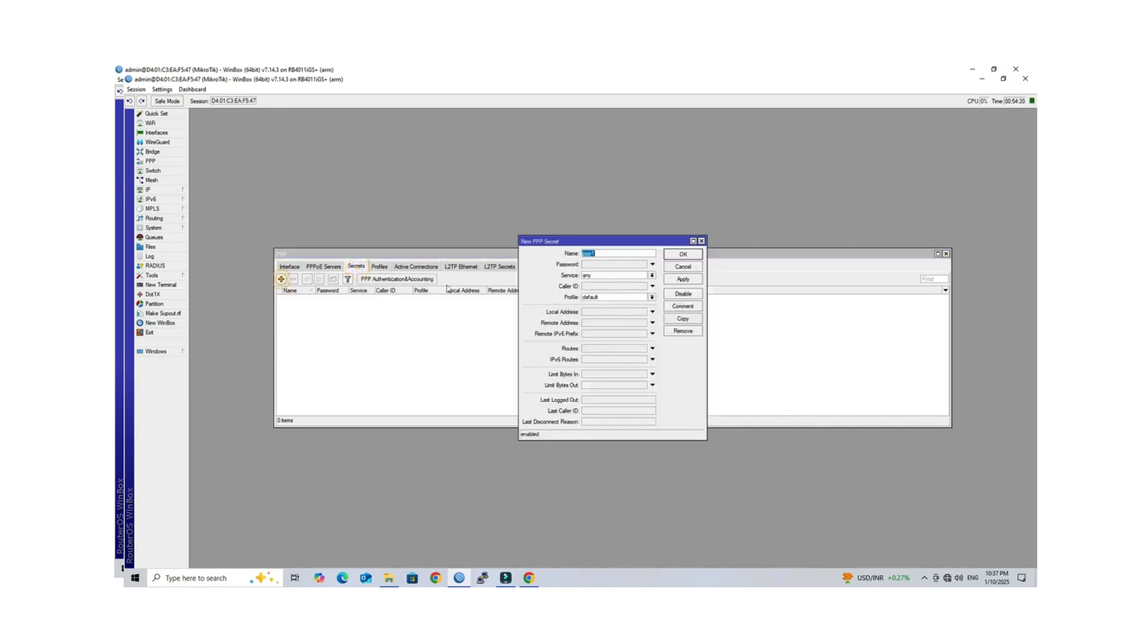
{"action": "type", "text": "test"}
{"action": "key", "text": "Tab"}
{"action": "left_click", "coordinate": [599, 277]}
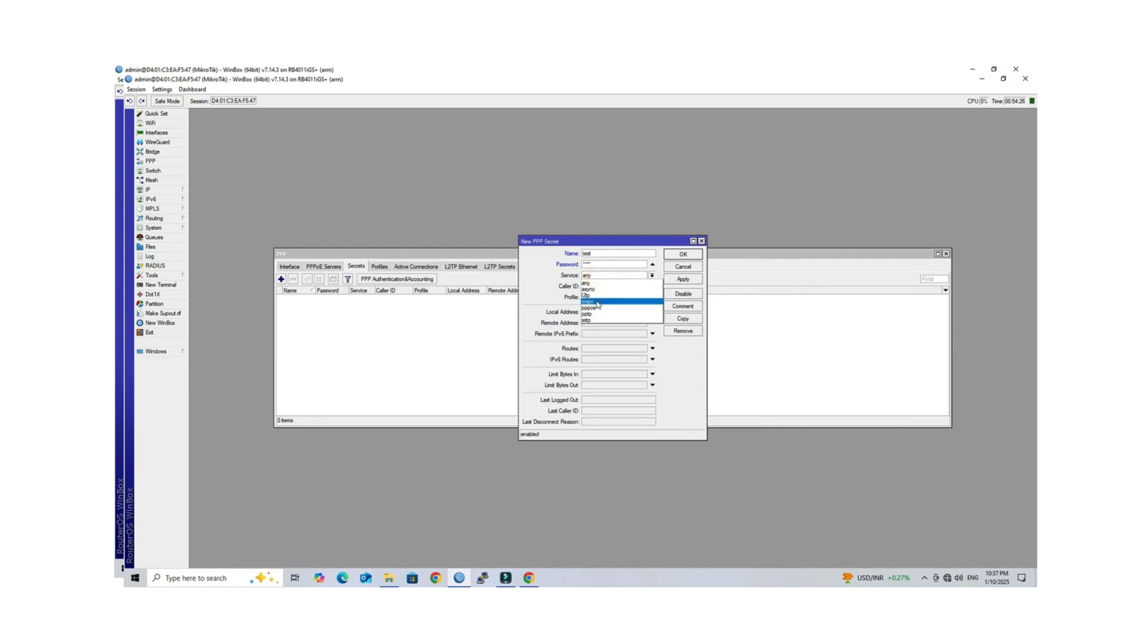
{"action": "left_click", "coordinate": [599, 309]}
{"action": "left_click", "coordinate": [593, 298]}
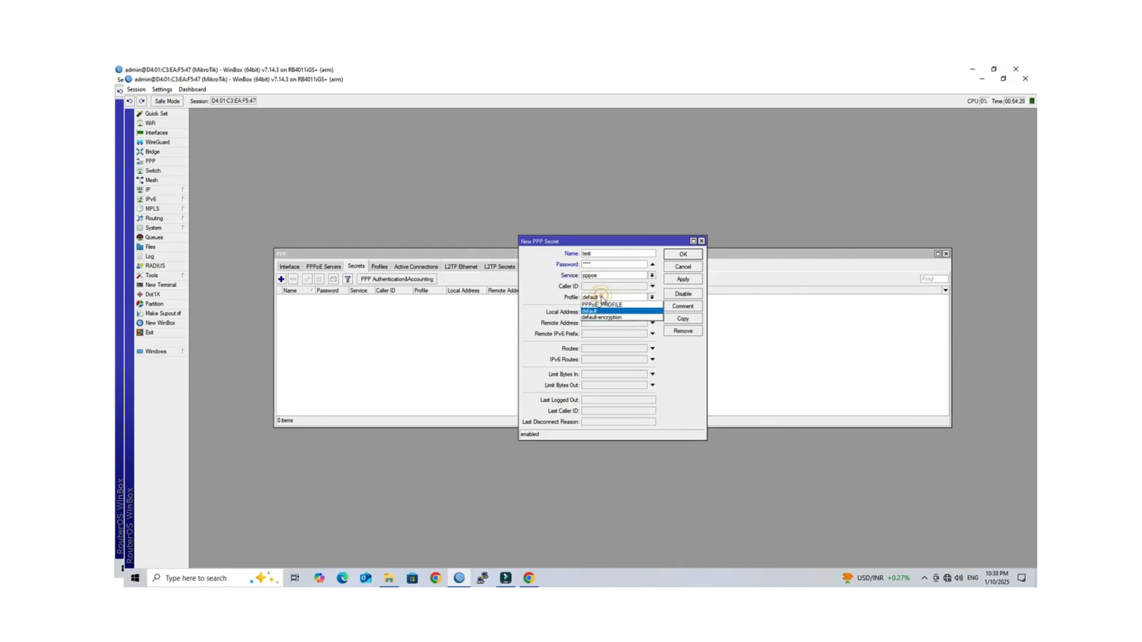
{"action": "left_click", "coordinate": [604, 307]}
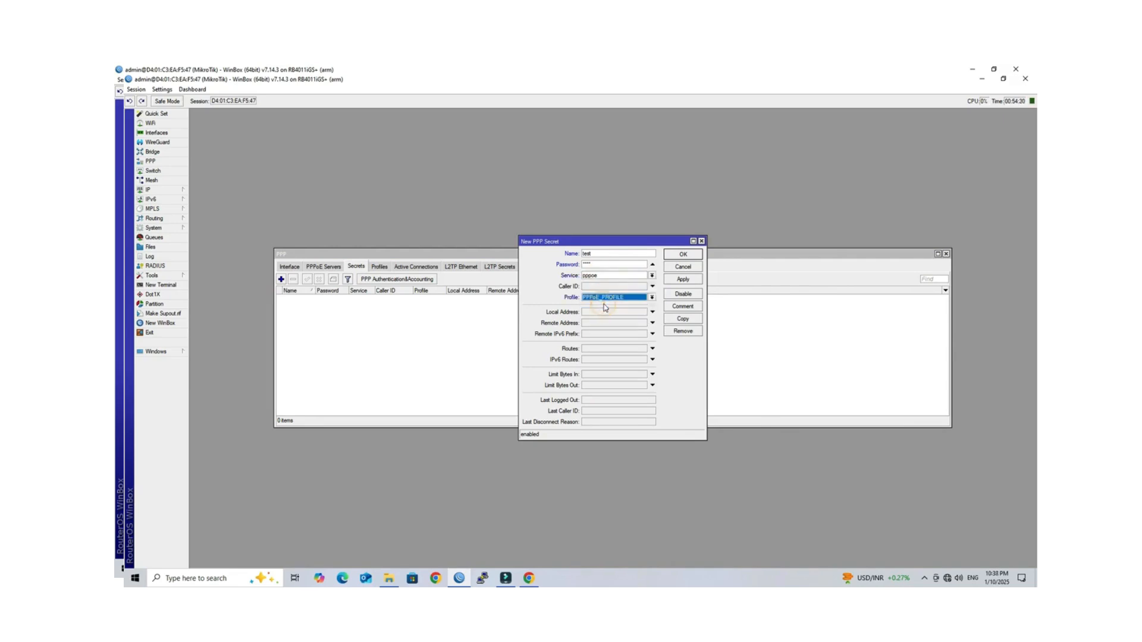
Step: Give the secret local address 10.110.1.1 and remote address 10.110.1.2, save it, and show PPPoE Servers
{"action": "left_click", "coordinate": [604, 312]}
{"action": "type", "text": "10.110.1.1"}
{"action": "left_click", "coordinate": [586, 323]}
{"action": "type", "text": "110.1.2"}
{"action": "double_click", "coordinate": [609, 324]}
{"action": "left_click", "coordinate": [618, 322]}
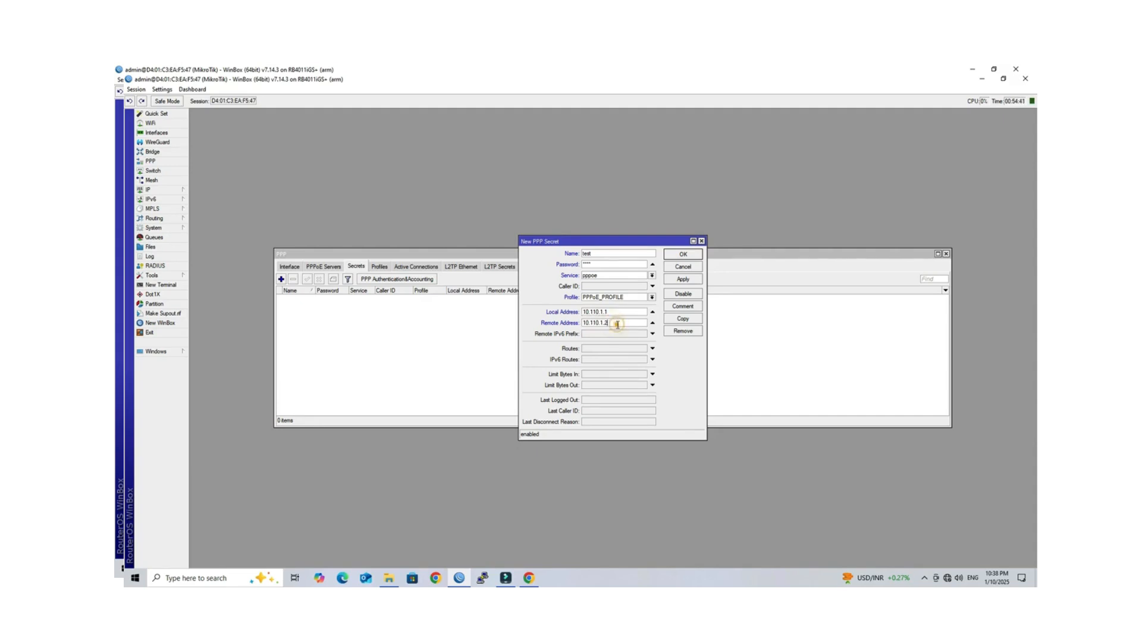
{"action": "left_click", "coordinate": [682, 280]}
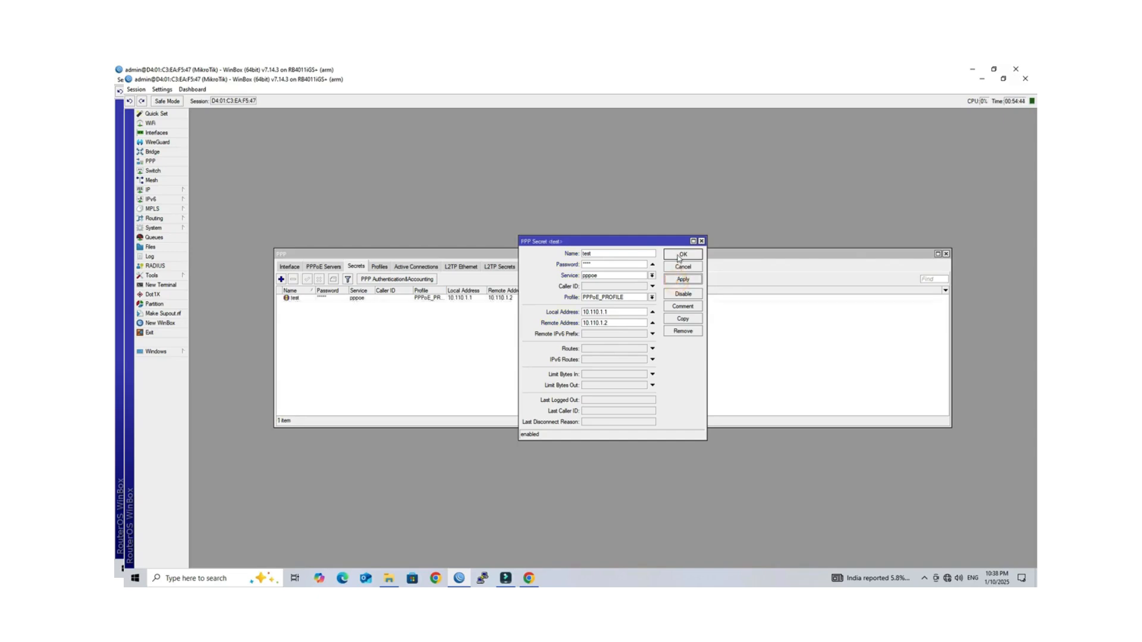
{"action": "left_click", "coordinate": [676, 254]}
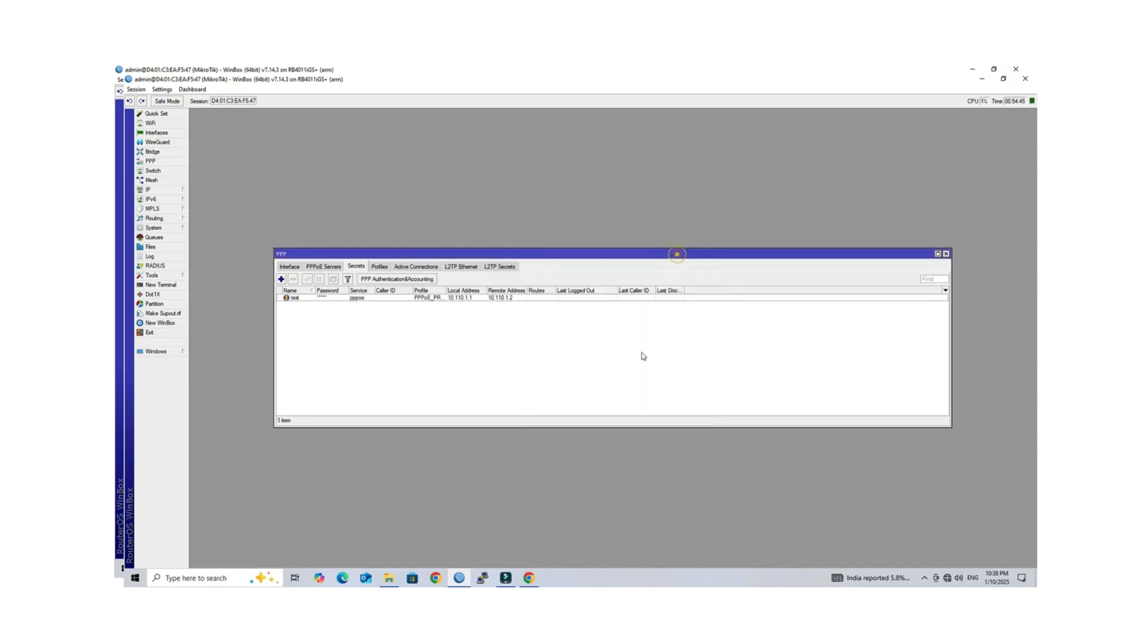
{"action": "left_click", "coordinate": [323, 269]}
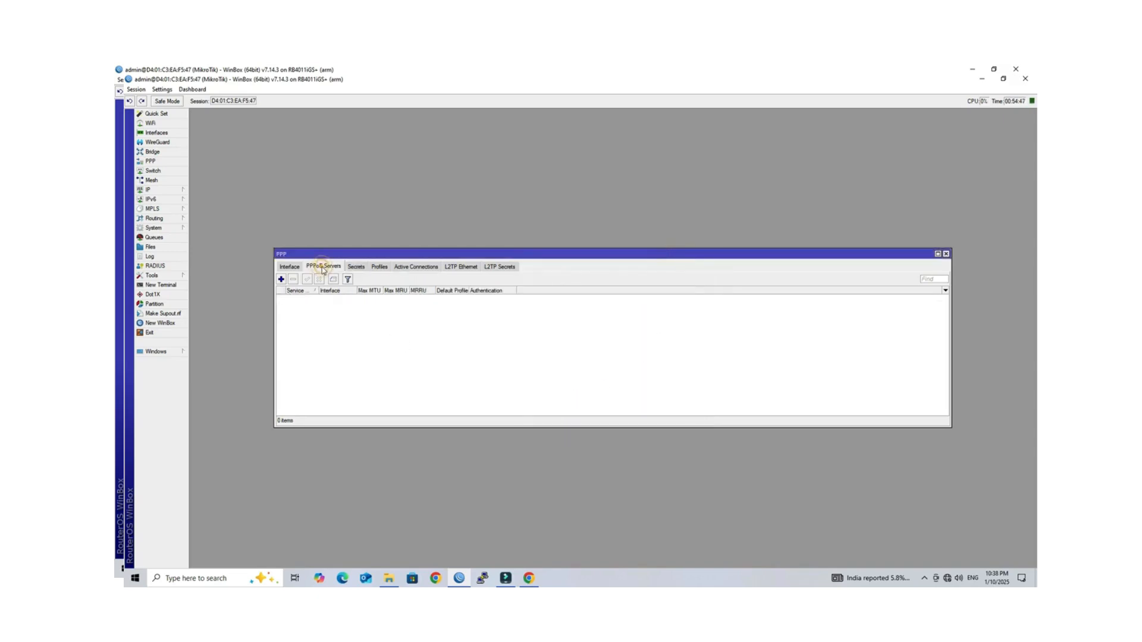
Step: Add PPPoE service PPPoE_SERVER on interface 2 LAN with default profile PPPoE_PROFILE, then close PPP
{"action": "left_click", "coordinate": [281, 280]}
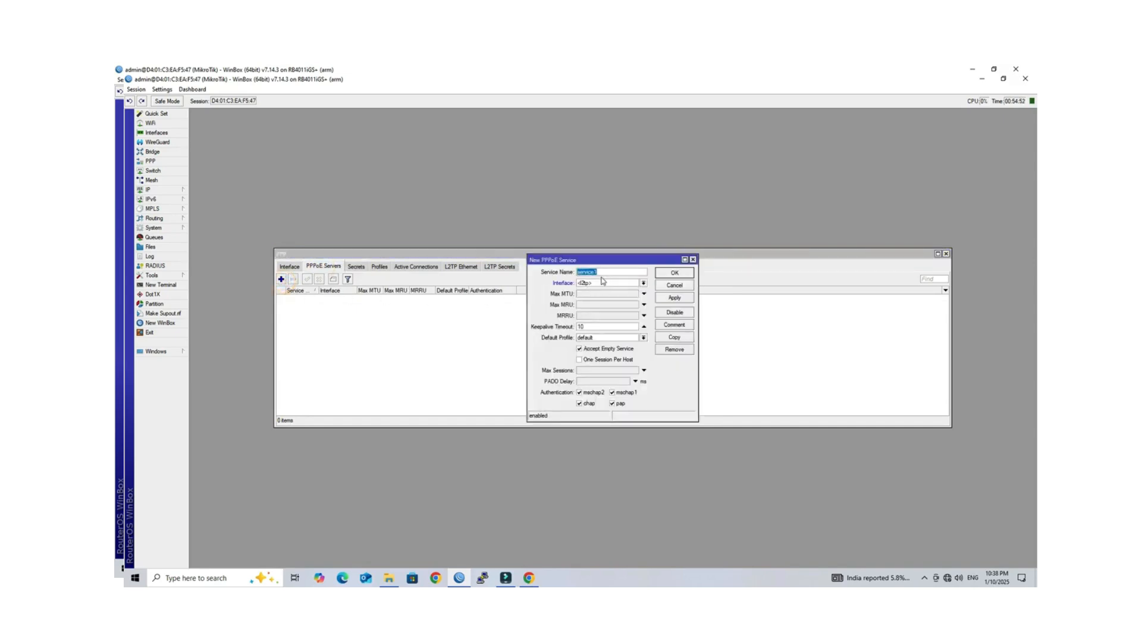
{"action": "type", "text": "PPPoE_SERVER"}
{"action": "left_click", "coordinate": [603, 282]}
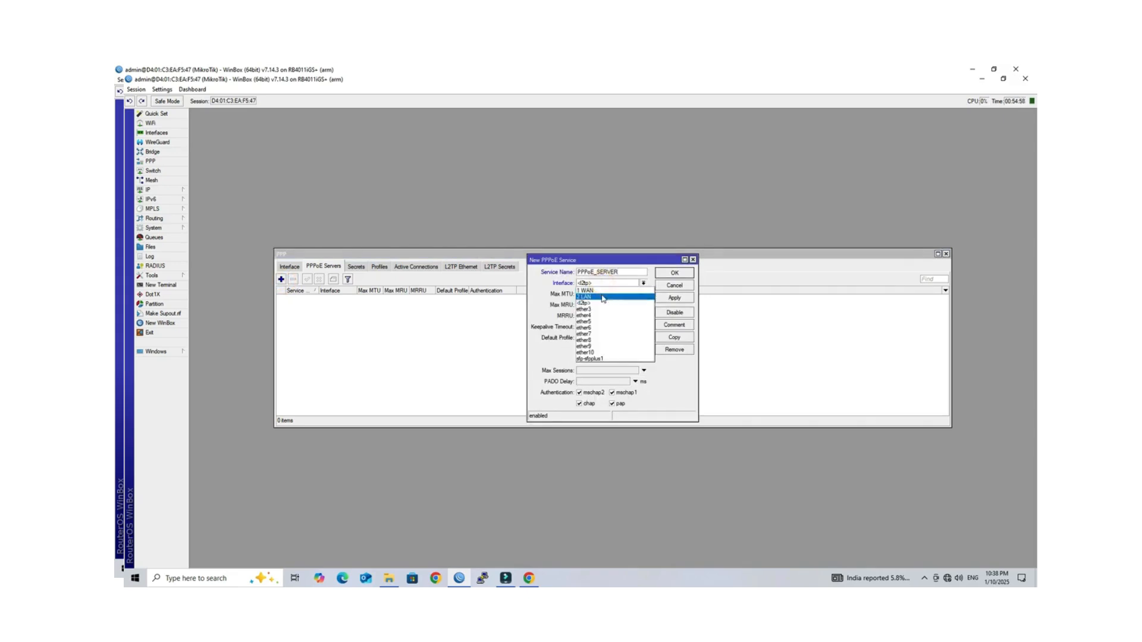
{"action": "left_click", "coordinate": [602, 297]}
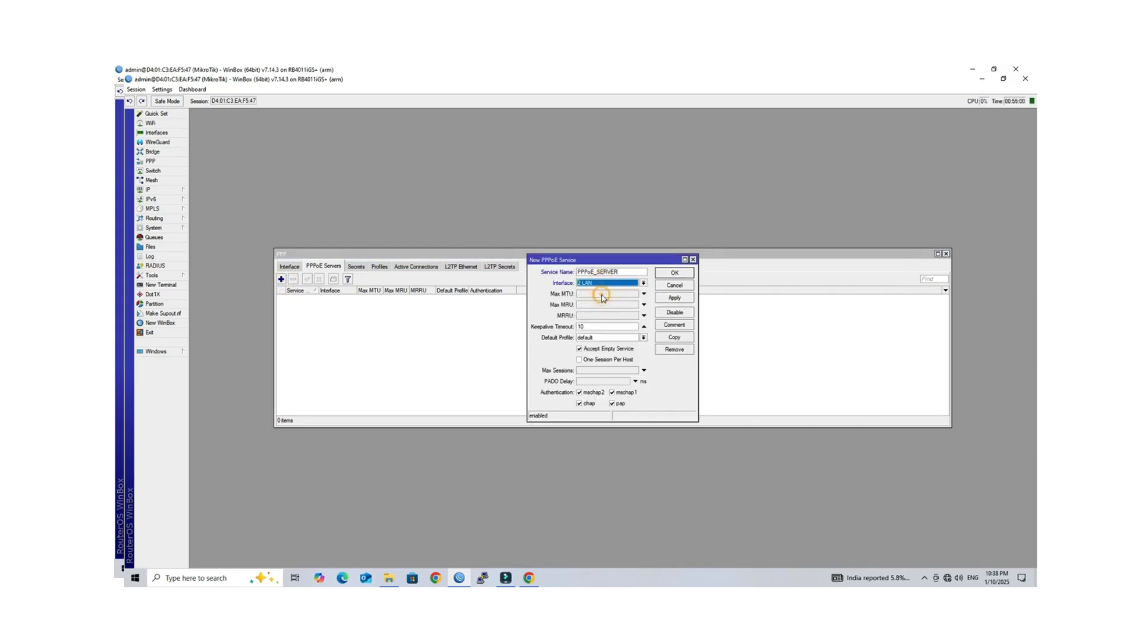
{"action": "left_click", "coordinate": [607, 337]}
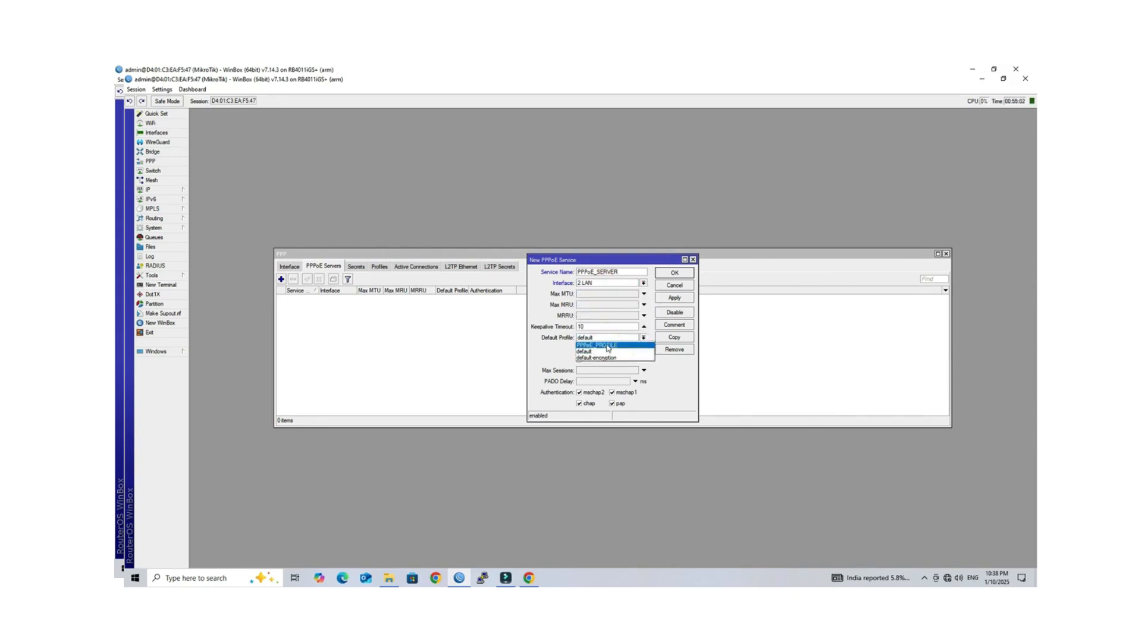
{"action": "left_click", "coordinate": [607, 347]}
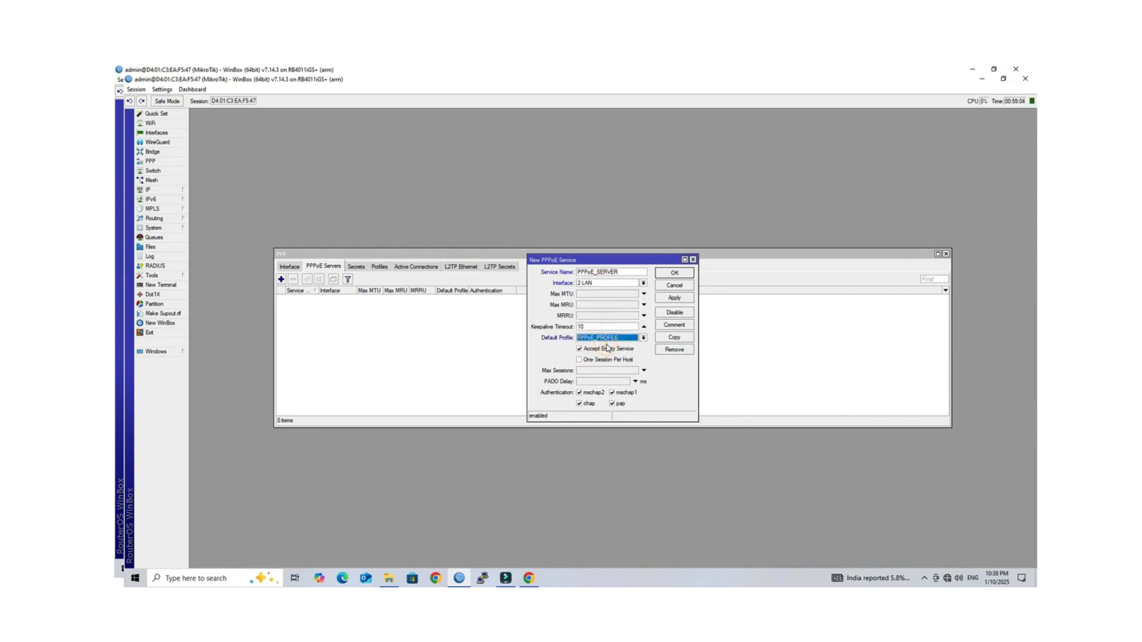
{"action": "left_click", "coordinate": [674, 297]}
{"action": "left_click", "coordinate": [674, 273]}
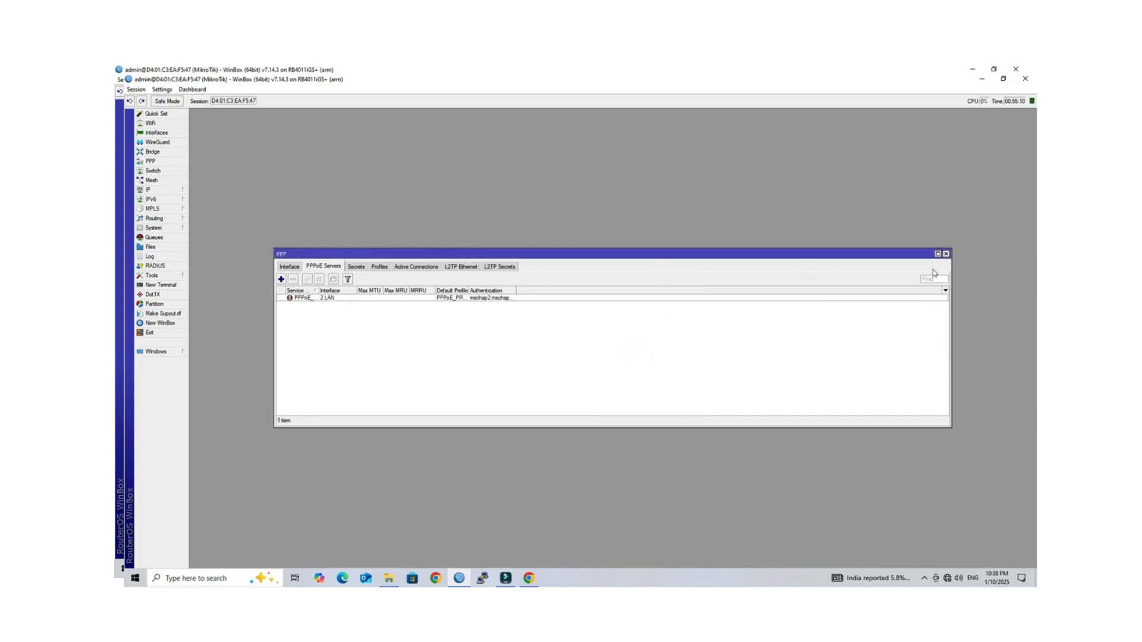
{"action": "left_click", "coordinate": [946, 254]}
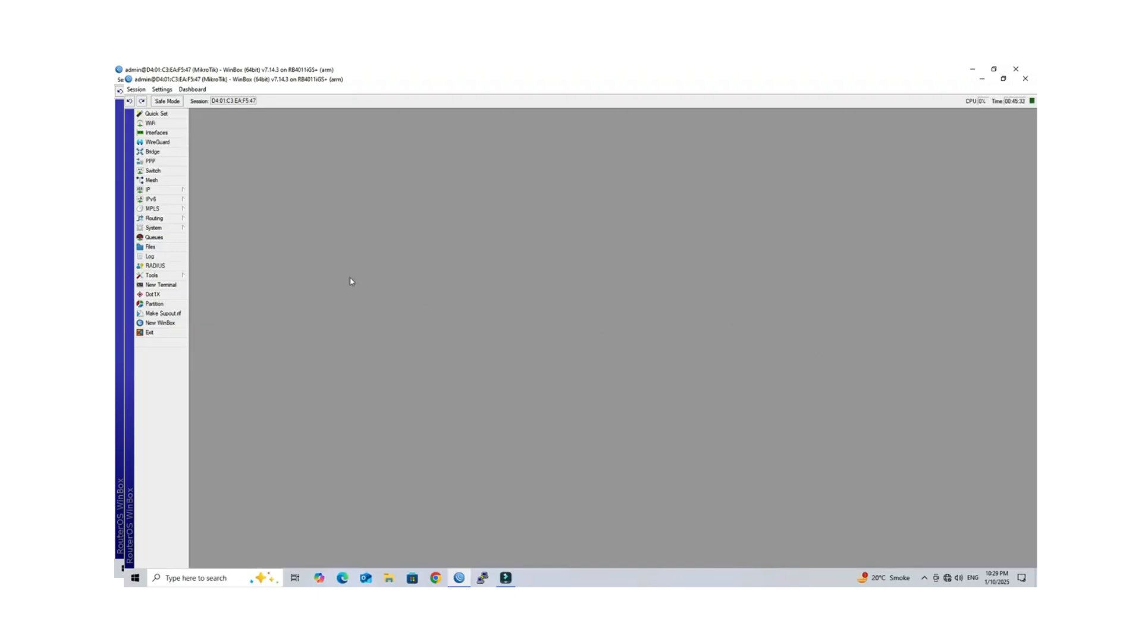
Step: Add simple queue ICMP for 0.0.0.0/0 with a 100M upload and download max limit
{"action": "left_click", "coordinate": [174, 238]}
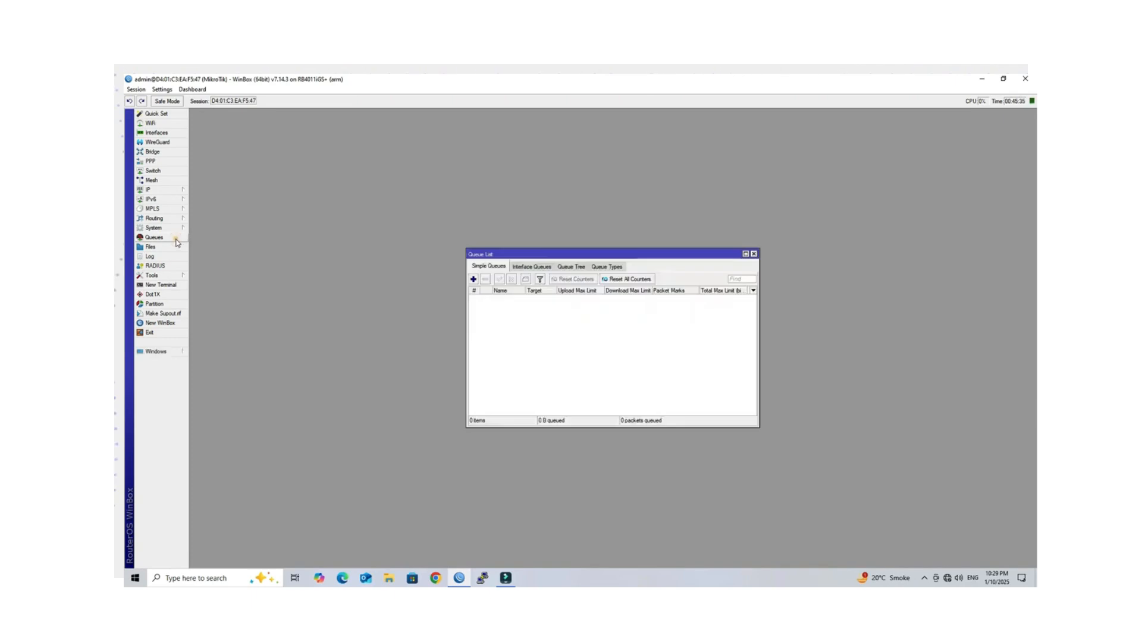
{"action": "left_click", "coordinate": [473, 279]}
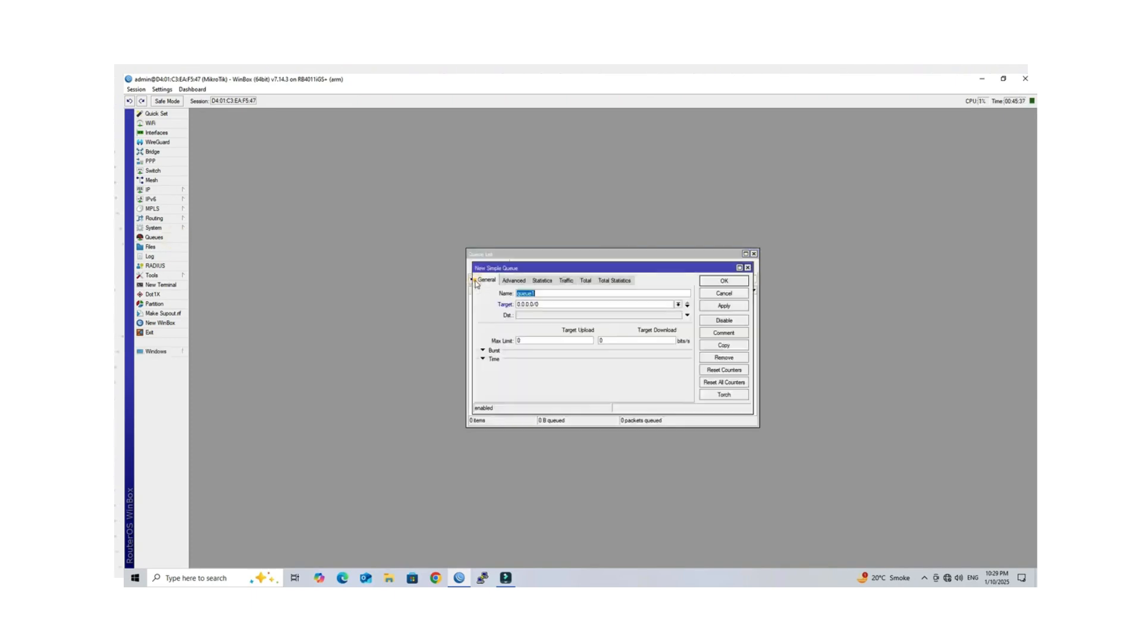
{"action": "left_click_drag", "start_coordinate": [584, 296], "coordinate": [500, 296]}
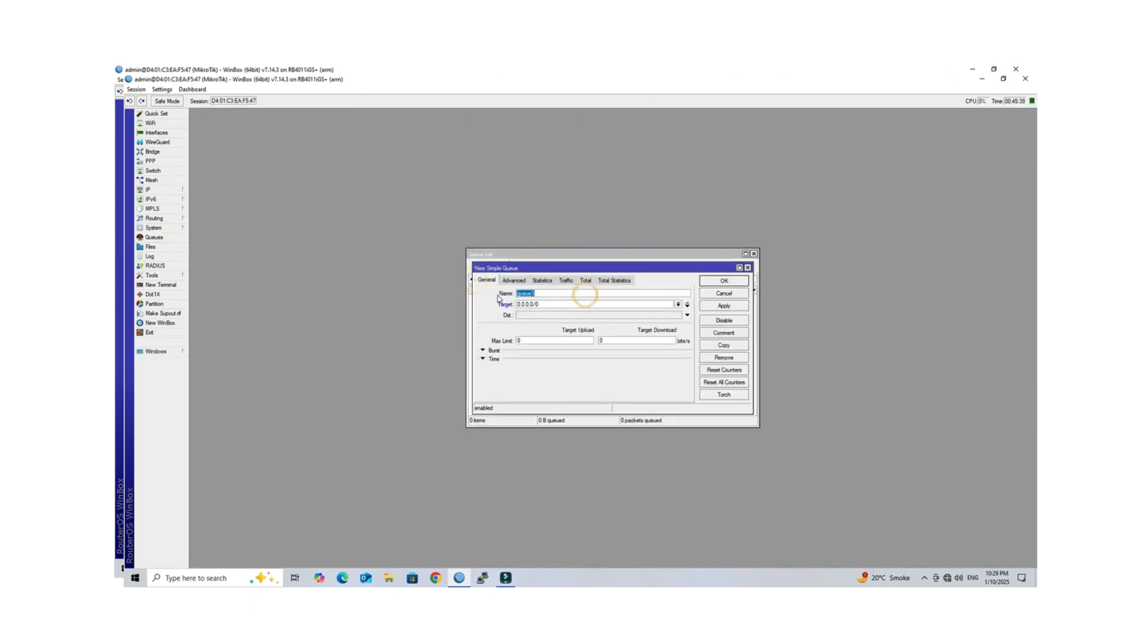
{"action": "type", "text": "ICMP"}
{"action": "key", "text": "Tab"}
{"action": "double_click", "coordinate": [523, 341]}
{"action": "type", "text": "100"}
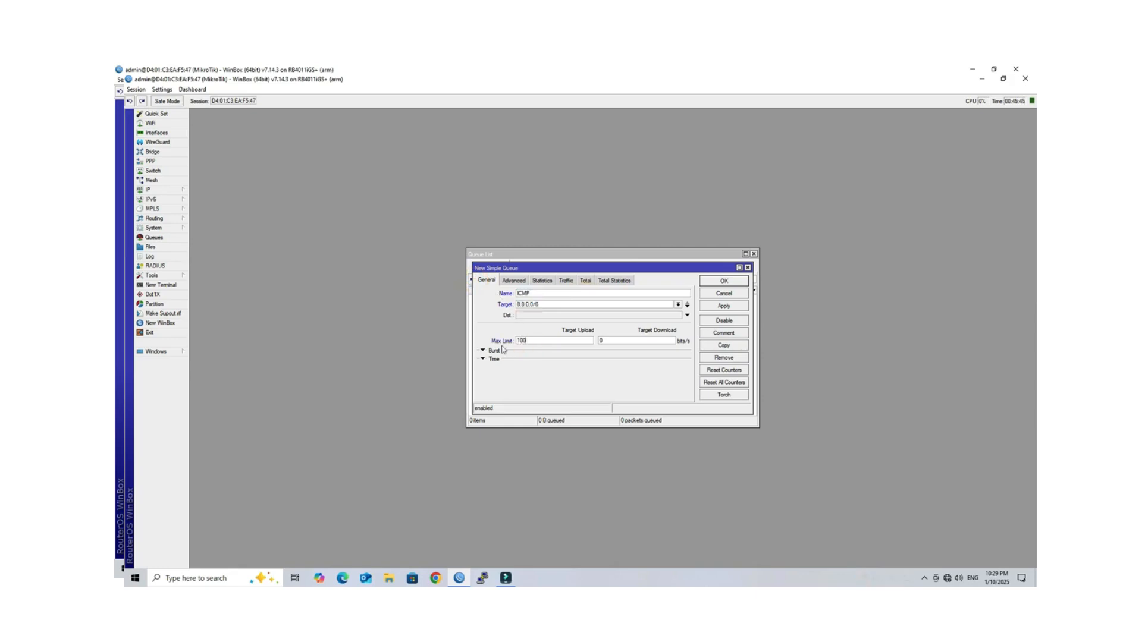
{"action": "type", "text": "M"}
{"action": "key", "text": "Tab"}
{"action": "type", "text": "100M"}
{"action": "left_click", "coordinate": [724, 306]}
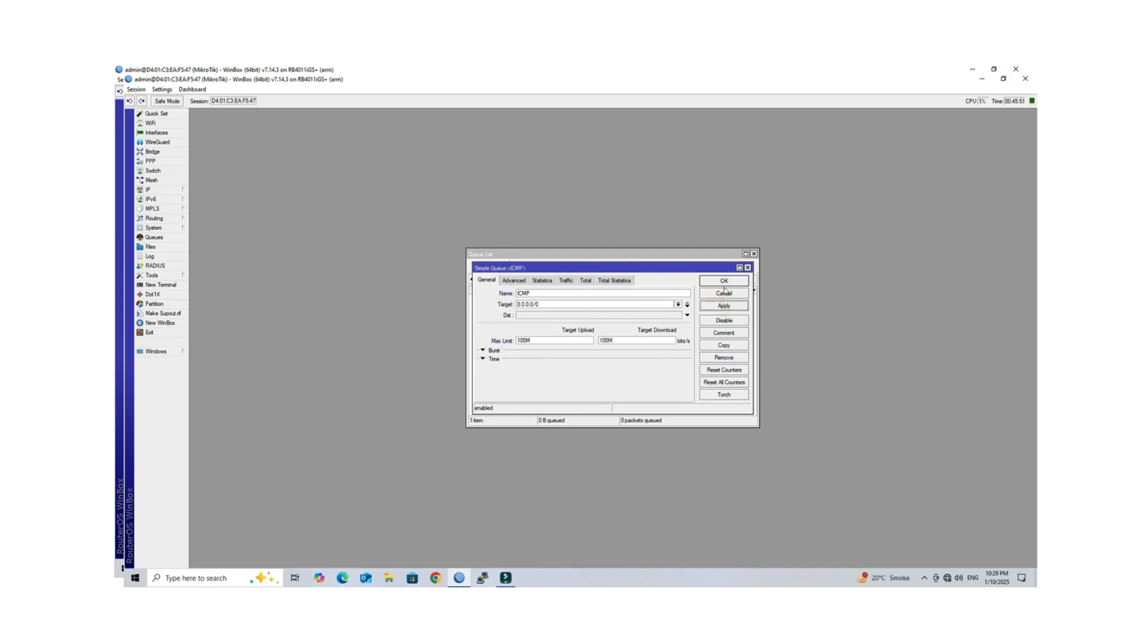
{"action": "left_click", "coordinate": [724, 281]}
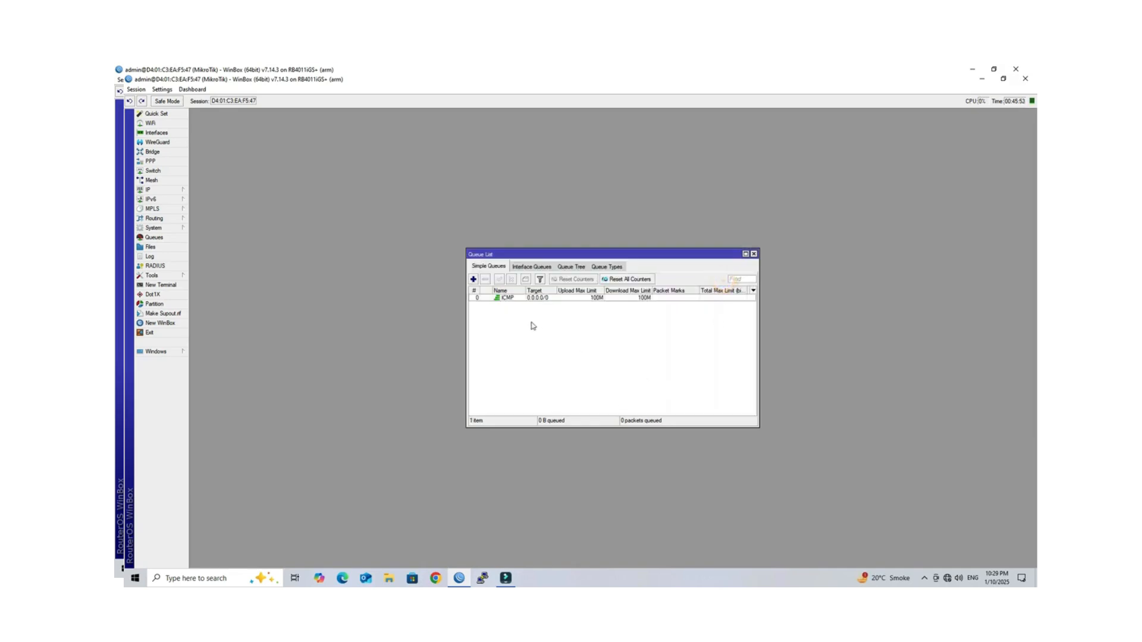
Step: Begin a second simple queue named Test targeting 10.110.1.2
{"action": "left_click", "coordinate": [473, 279]}
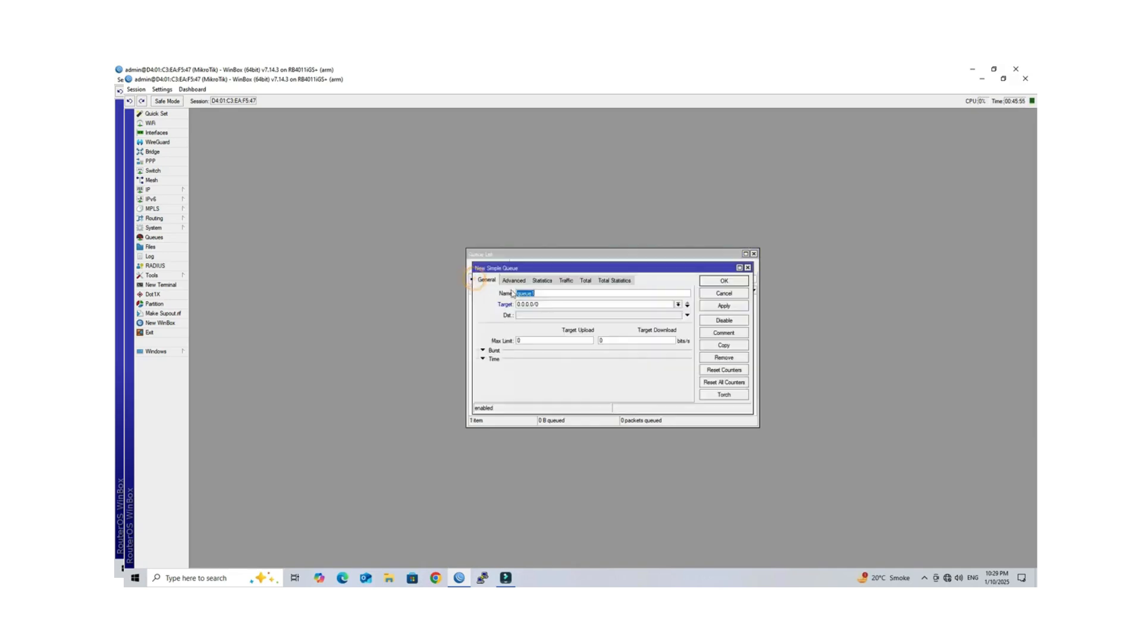
{"action": "left_click_drag", "start_coordinate": [581, 295], "coordinate": [542, 304]}
{"action": "type", "text": "Te"}
{"action": "type", "text": "10"}
Step: Confirm the test PPP secret's remote address is 10.110.1.2, closing PPP without changes
{"action": "left_click", "coordinate": [169, 190]}
{"action": "left_click", "coordinate": [165, 164]}
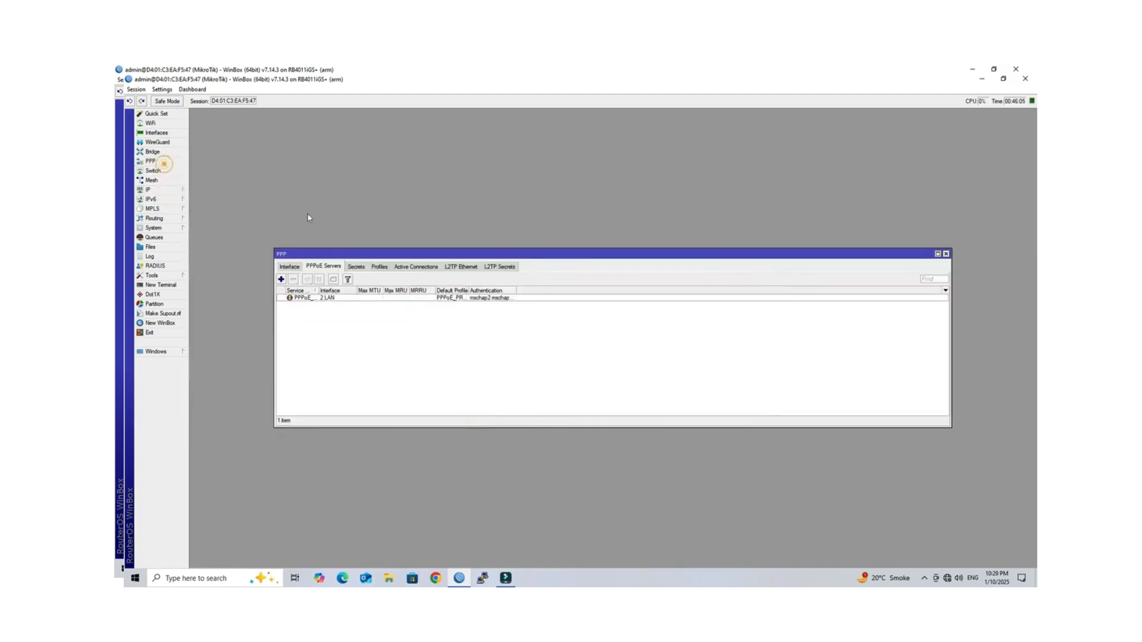
{"action": "left_click", "coordinate": [356, 266]}
{"action": "double_click", "coordinate": [359, 297]}
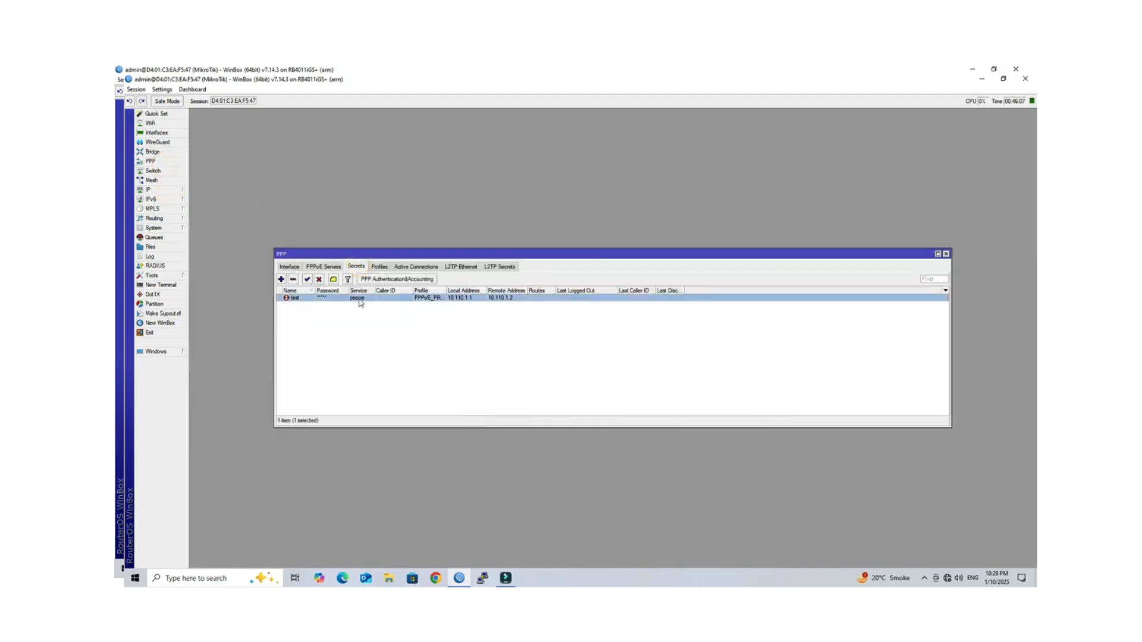
{"action": "left_click_drag", "start_coordinate": [618, 323], "coordinate": [590, 323]}
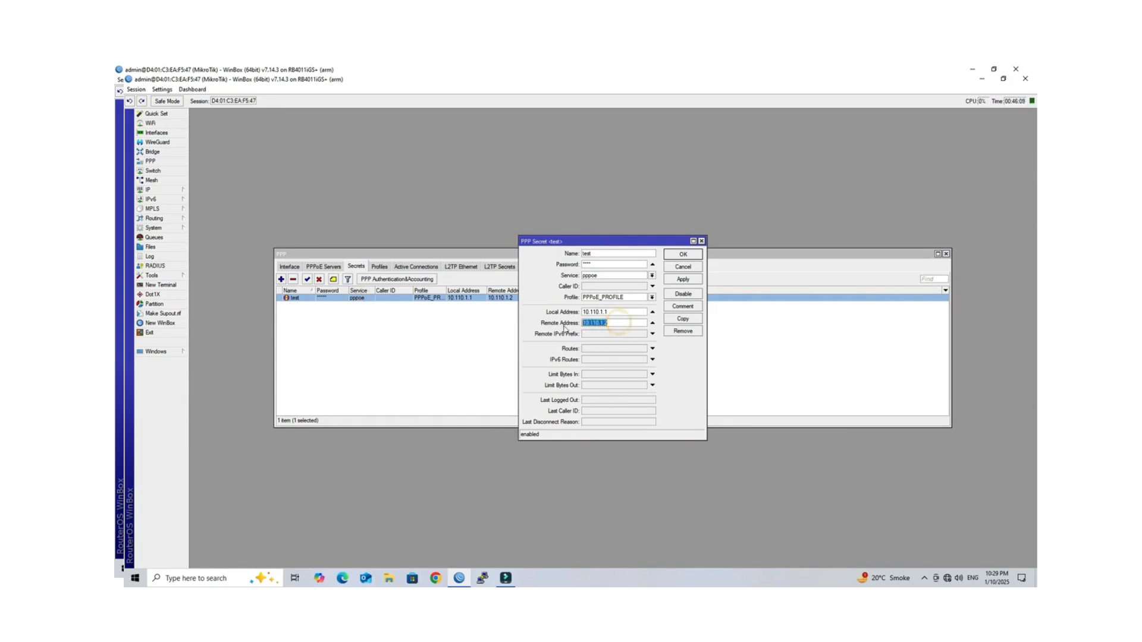
{"action": "left_click", "coordinate": [619, 324]}
{"action": "left_click", "coordinate": [672, 268]}
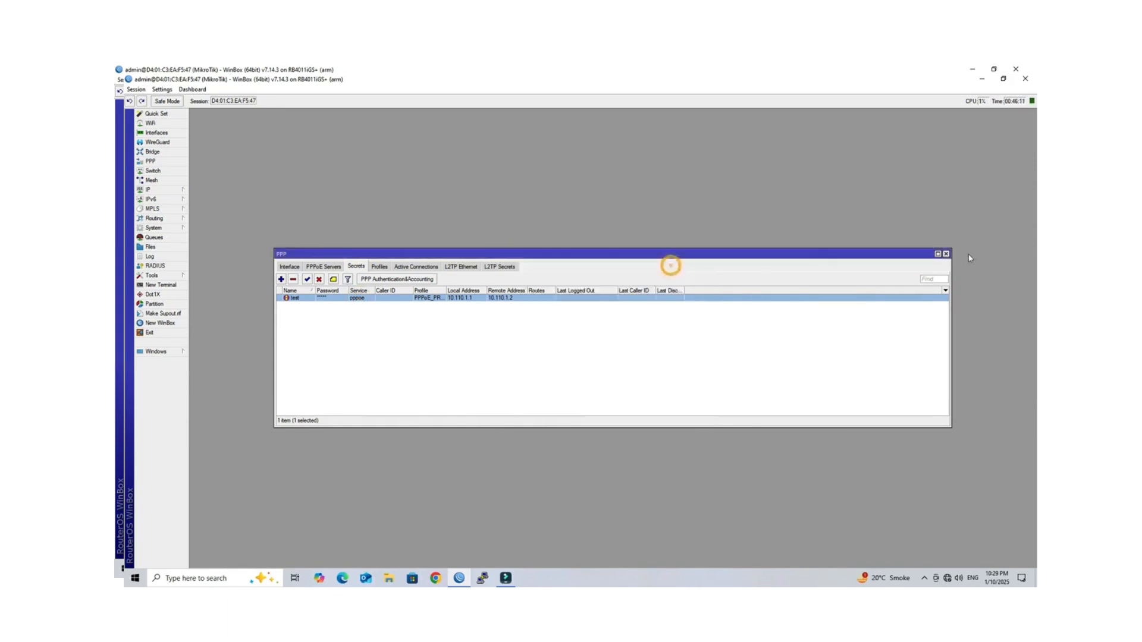
{"action": "left_click", "coordinate": [945, 254]}
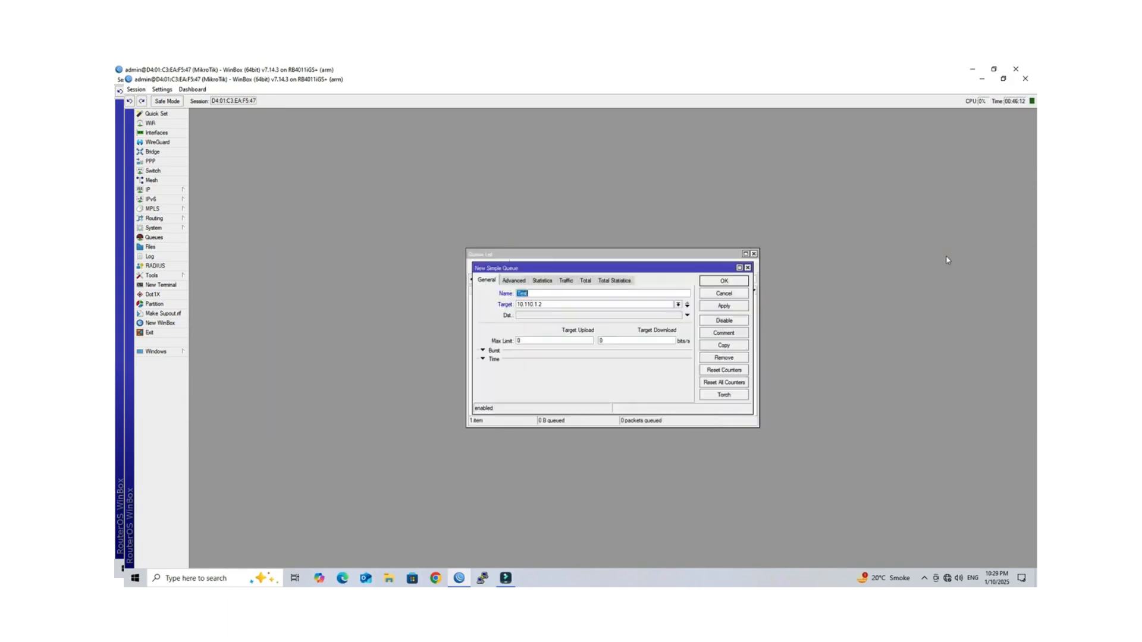
Step: Give the Test queue a 10M upload and 10M download max limit, save it, and close the queue list
{"action": "left_click", "coordinate": [539, 340]}
{"action": "type", "text": "10M"}
{"action": "key", "text": "Tab"}
{"action": "type", "text": "10M"}
{"action": "left_click", "coordinate": [716, 309]}
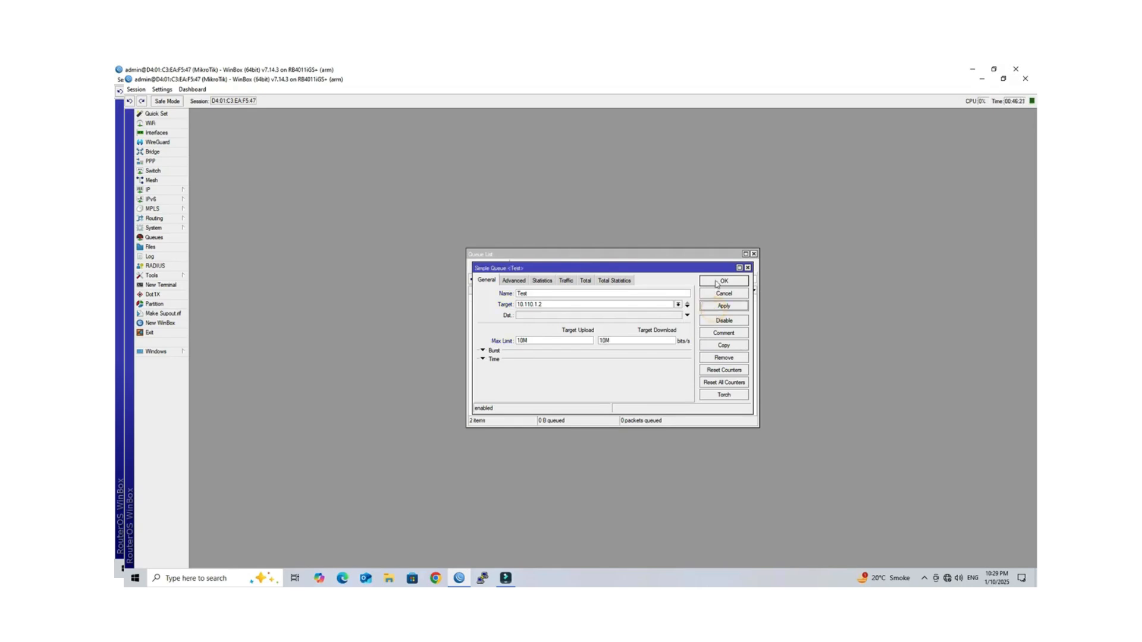
{"action": "left_click", "coordinate": [716, 282]}
{"action": "left_click", "coordinate": [515, 308]}
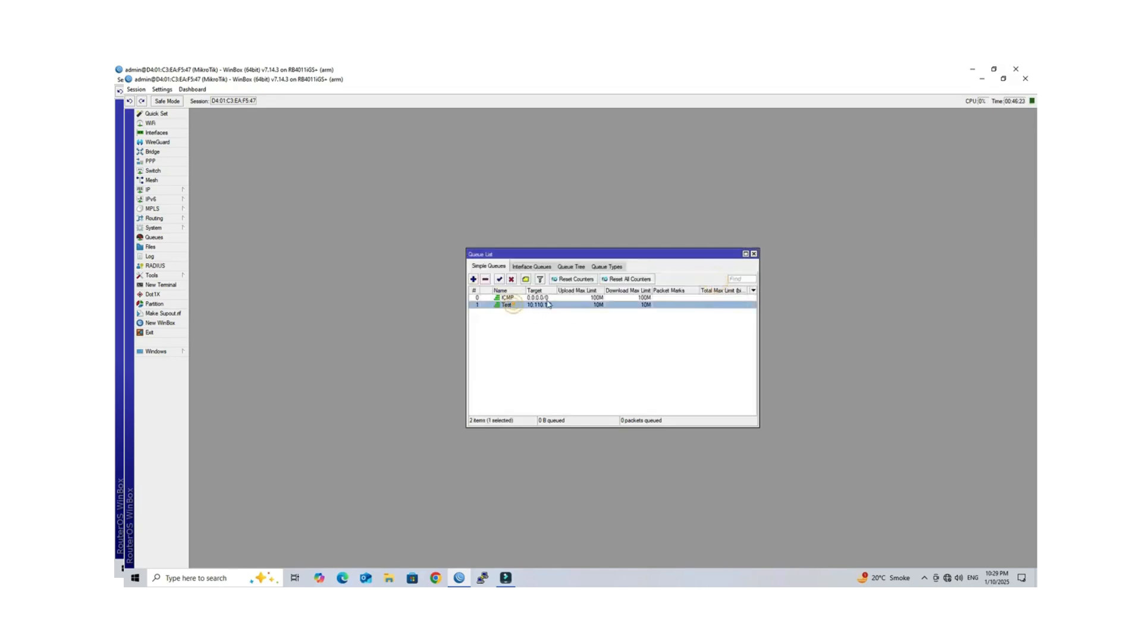
{"action": "left_click", "coordinate": [553, 326]}
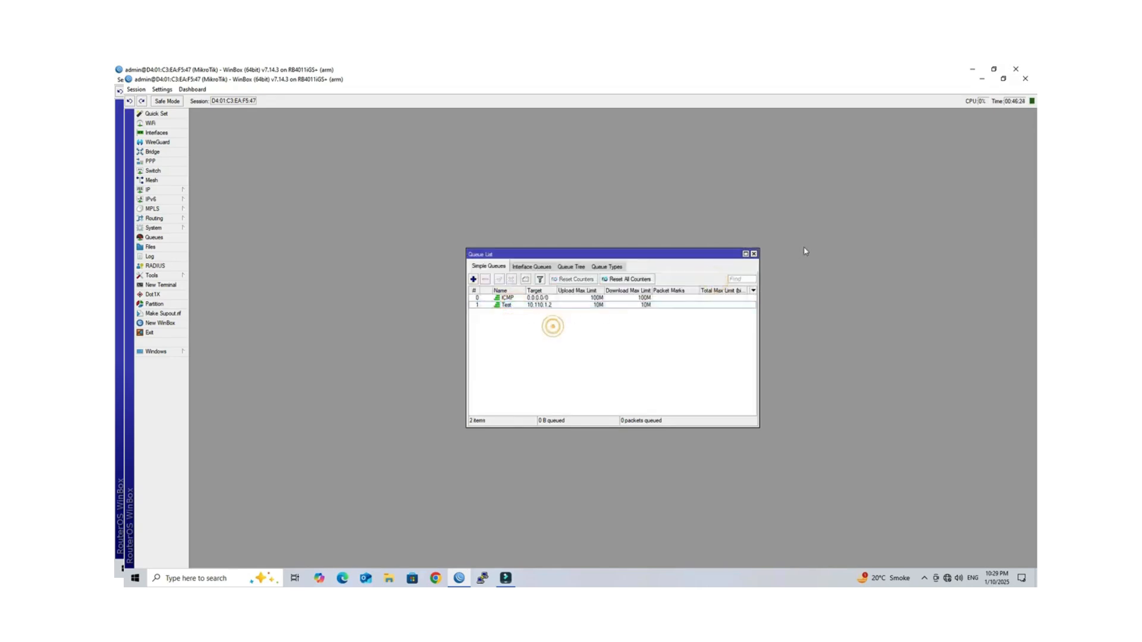
{"action": "left_click", "coordinate": [753, 255]}
Step: Close both WinBox windows, leaving only the Windows desktop
{"action": "left_click", "coordinate": [1023, 80]}
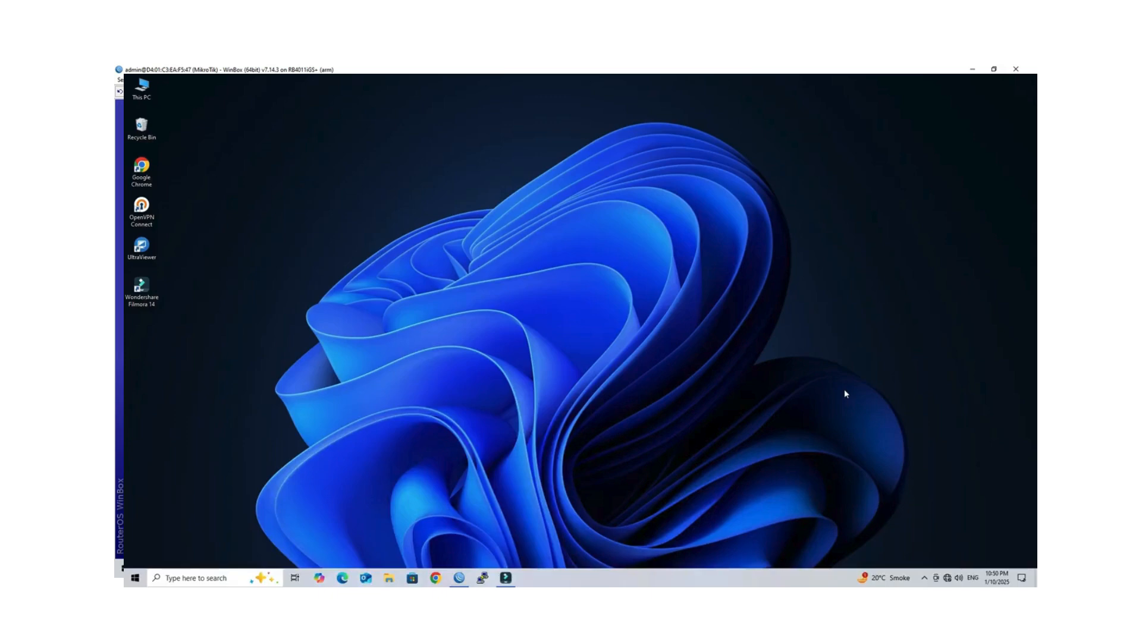
{"action": "left_click", "coordinate": [1016, 69]}
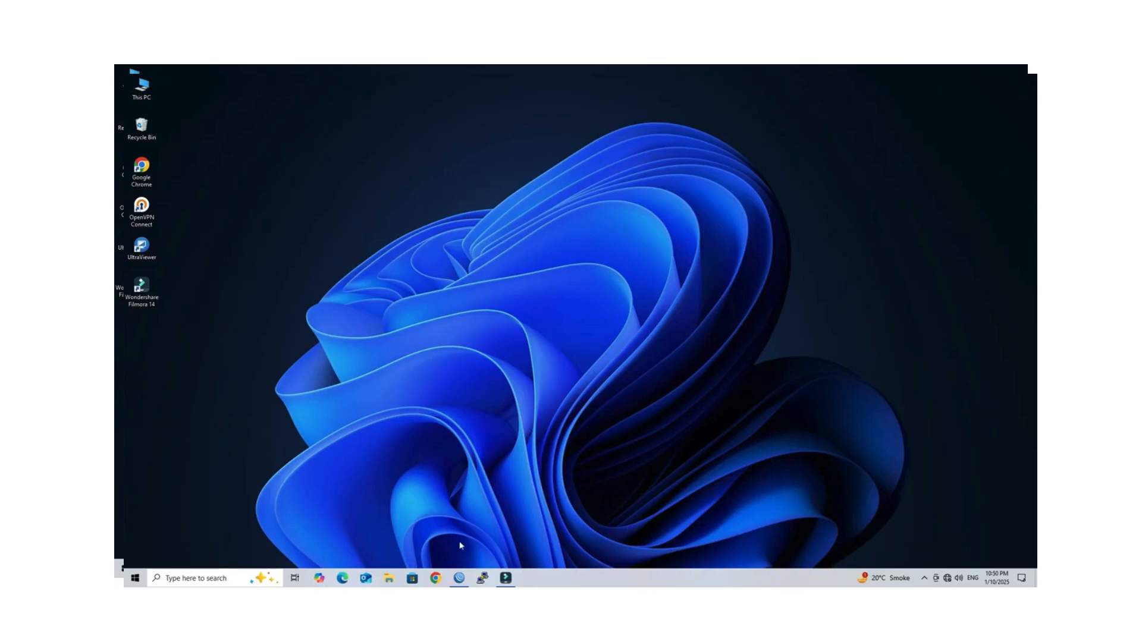
Step: Load 192.168.0.1 in Chrome and sign in to the D-Link router with the admin credentials
{"action": "left_click", "coordinate": [440, 574]}
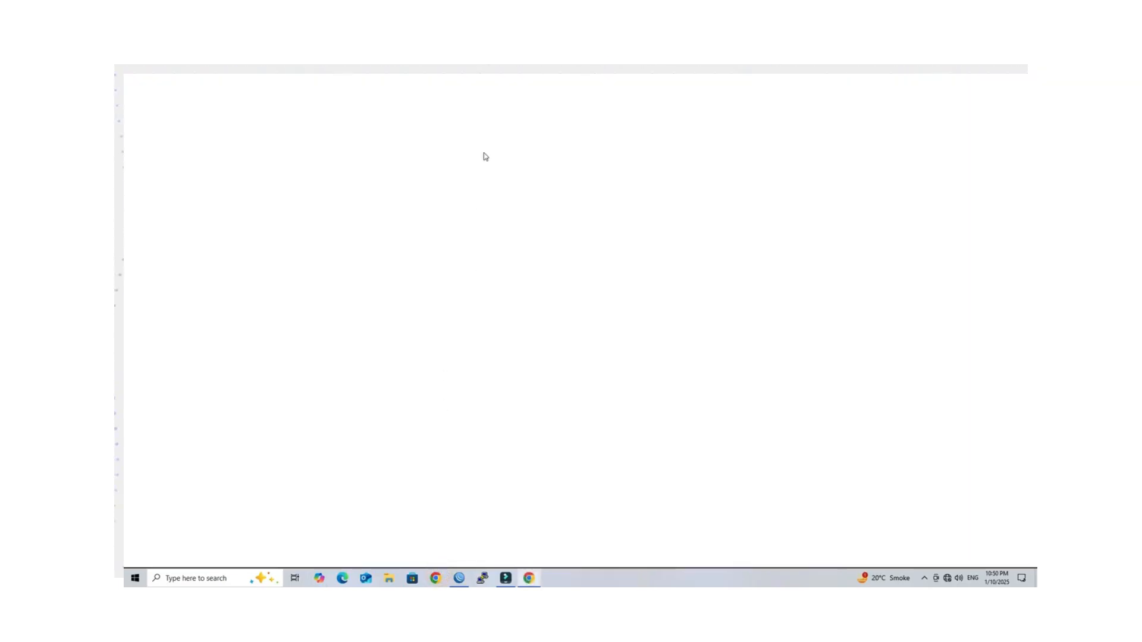
{"action": "type", "text": "192.168.0.1"}
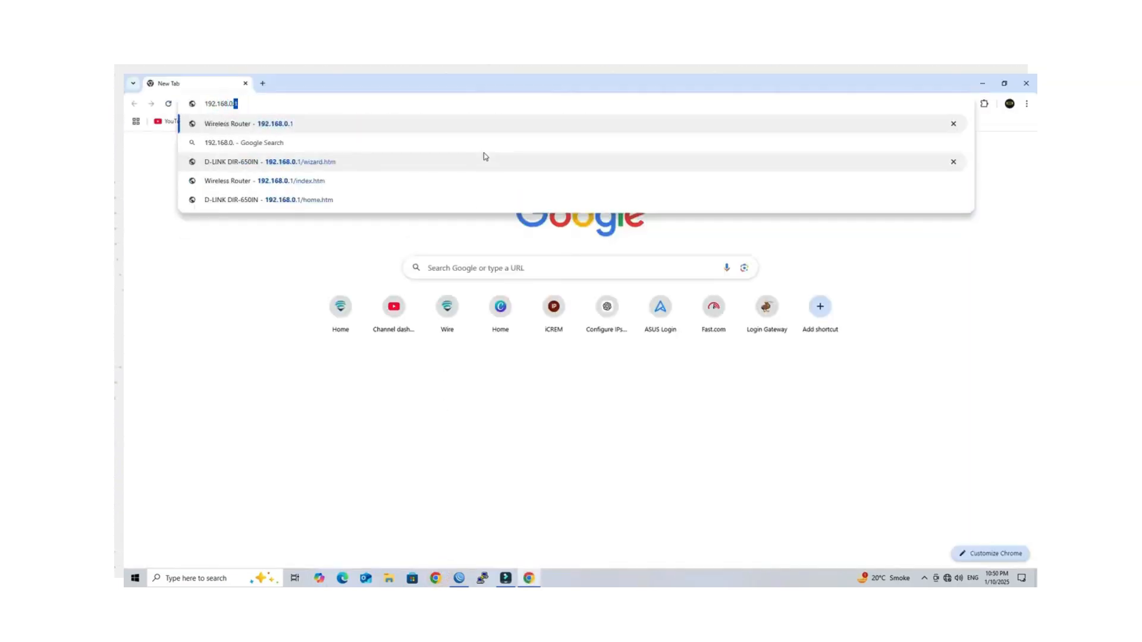
{"action": "key", "text": "Return"}
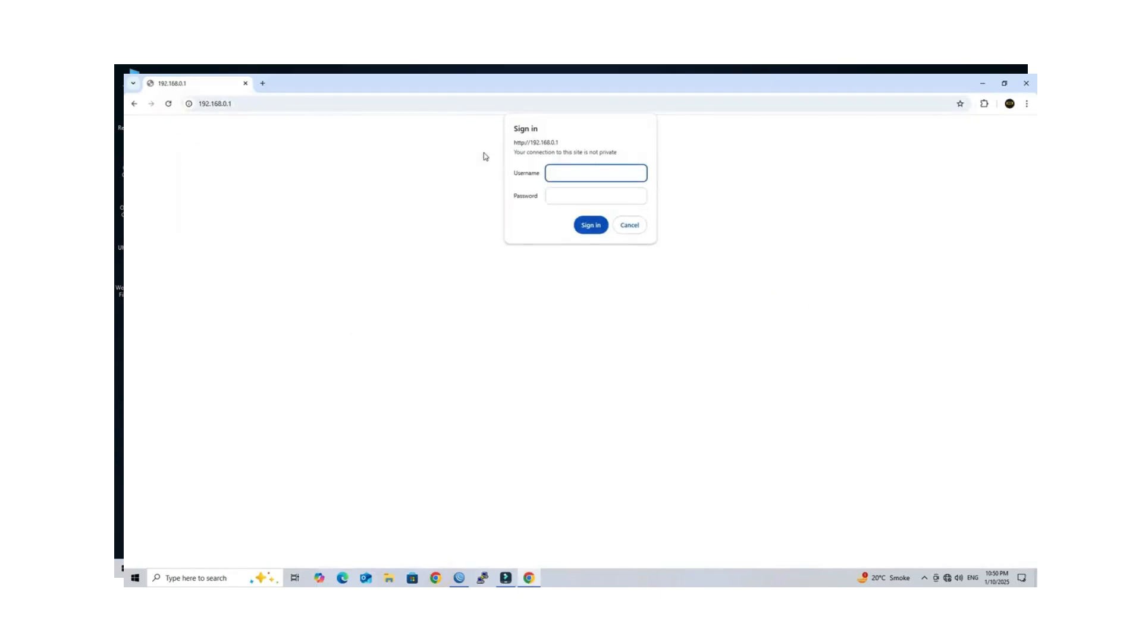
{"action": "type", "text": "admin"}
{"action": "key", "text": "Tab"}
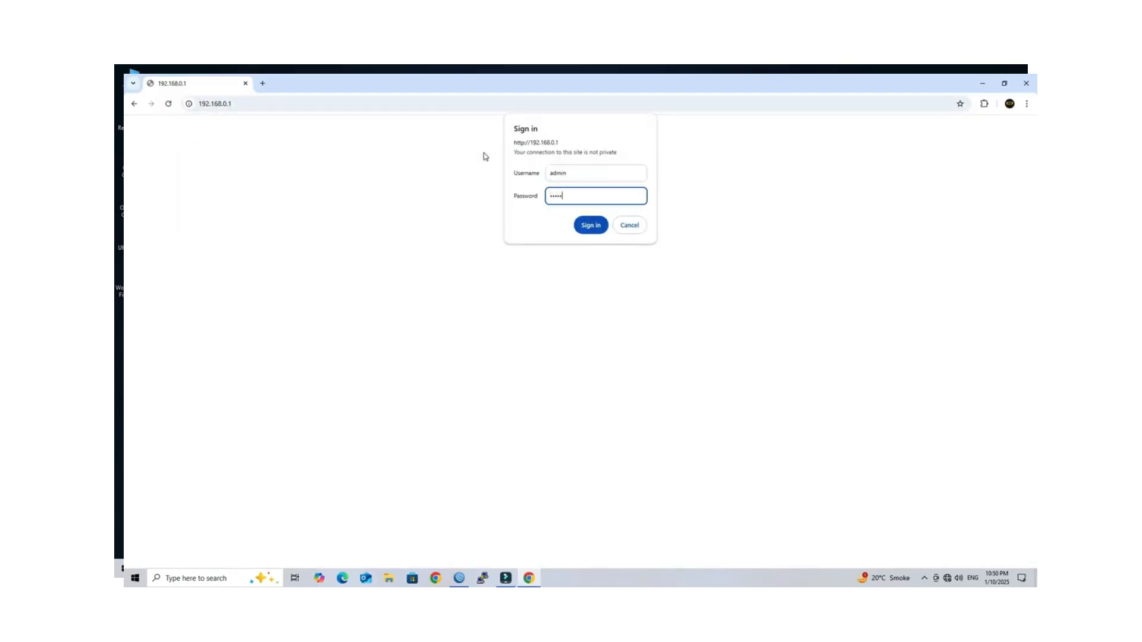
{"action": "type", "text": "admin"}
{"action": "key", "text": "Return"}
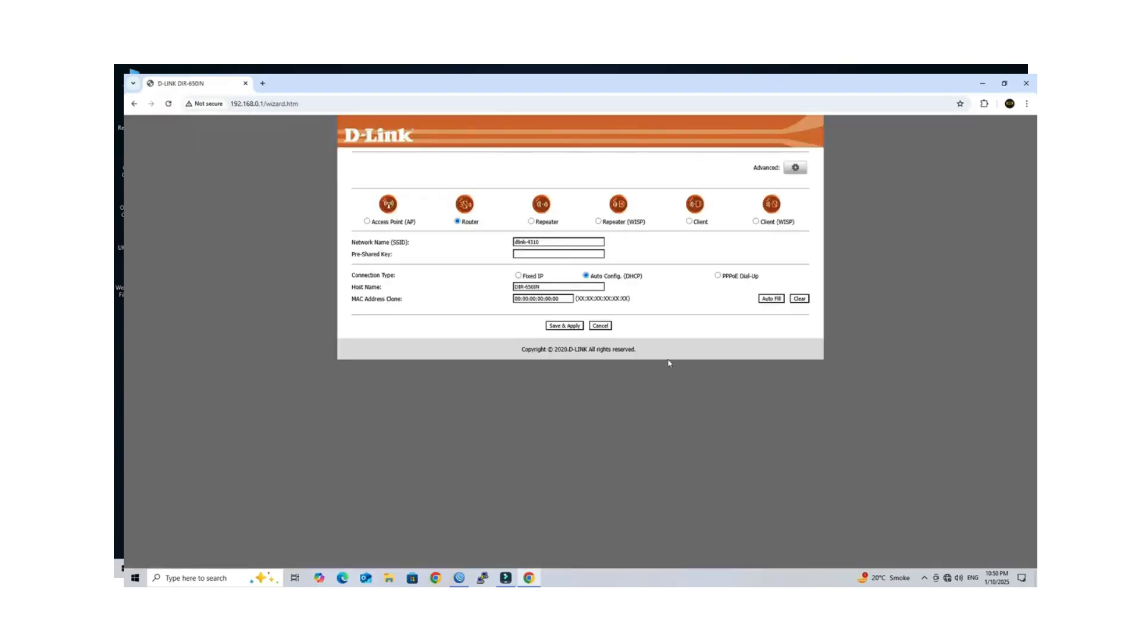
Step: Switch the D-Link connection type to PPPoE Dial-Up with user name test, and Save & Apply
{"action": "left_click_drag", "start_coordinate": [409, 277], "coordinate": [370, 278]}
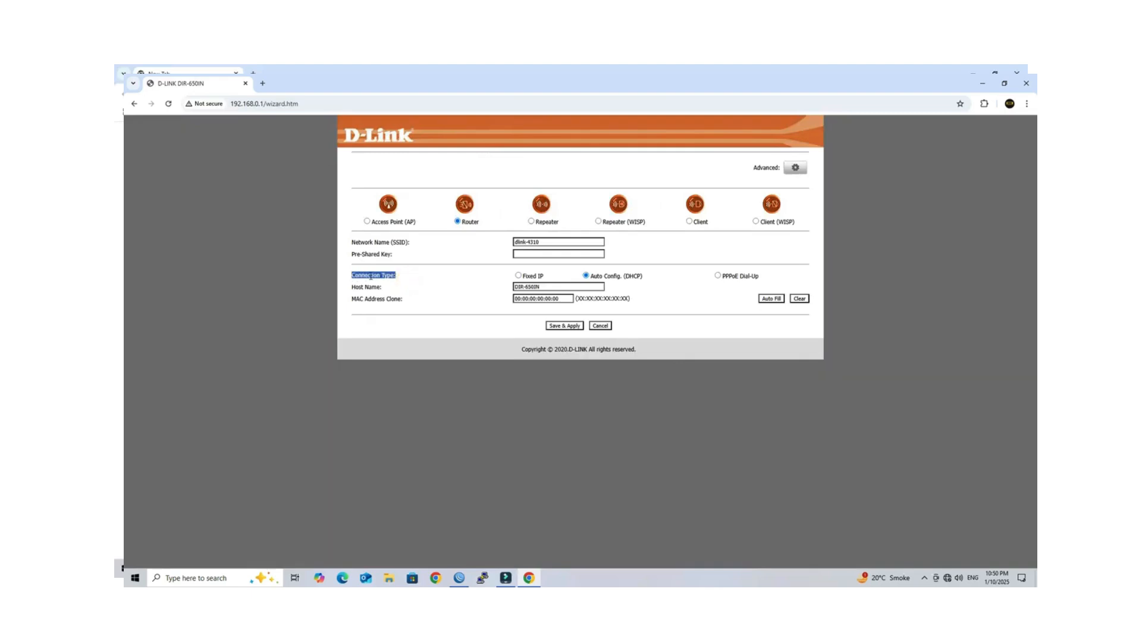
{"action": "left_click", "coordinate": [717, 275]}
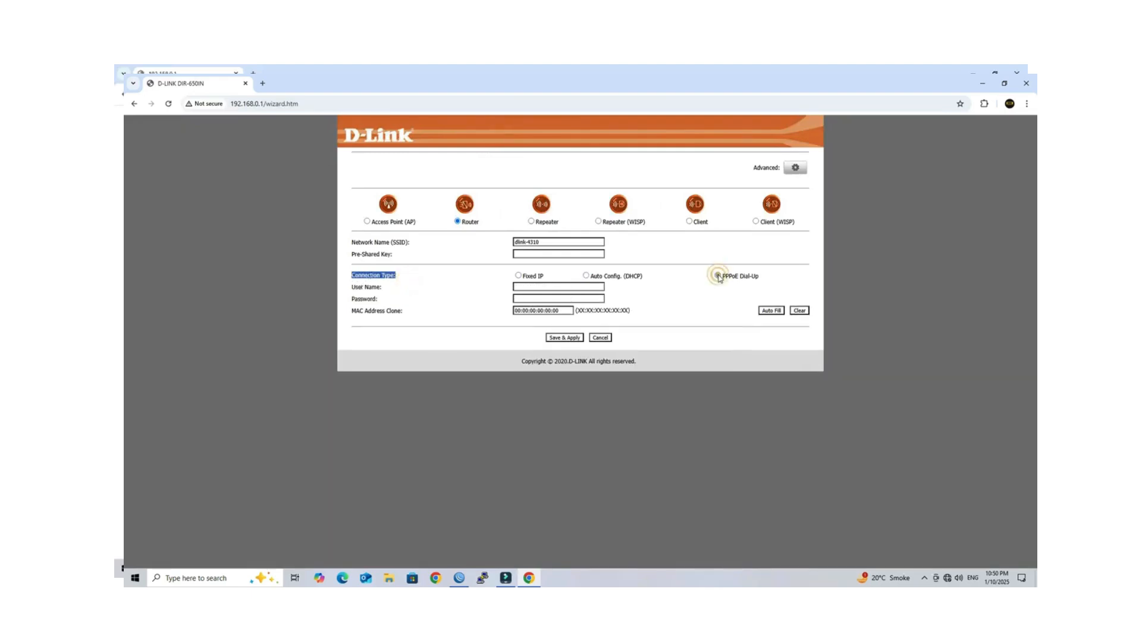
{"action": "left_click", "coordinate": [591, 286]}
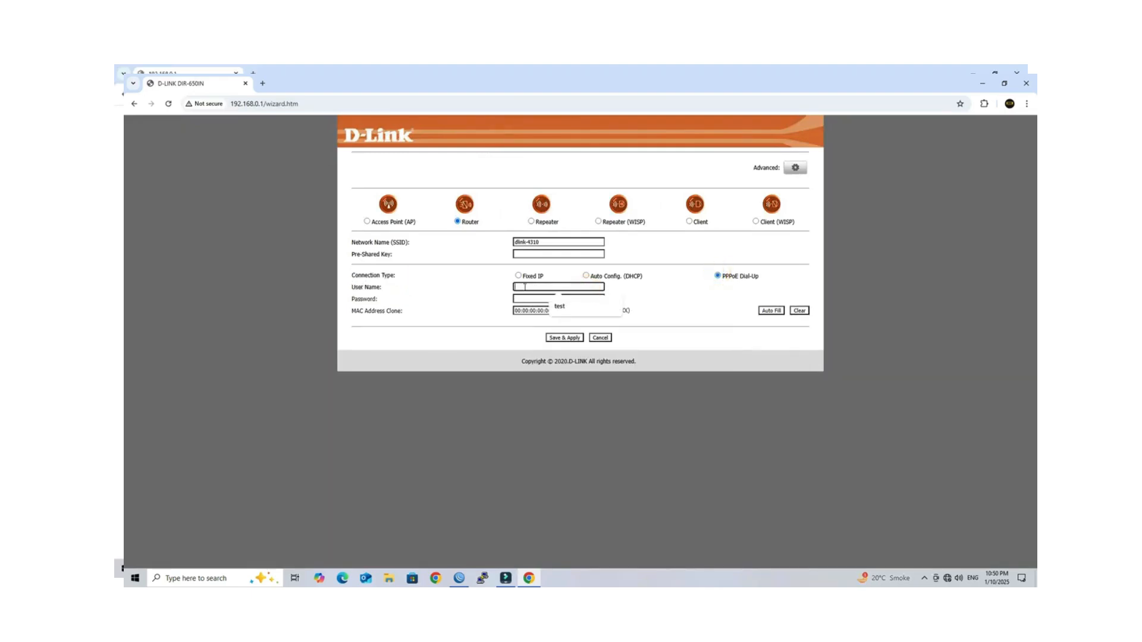
{"action": "type", "text": "test"}
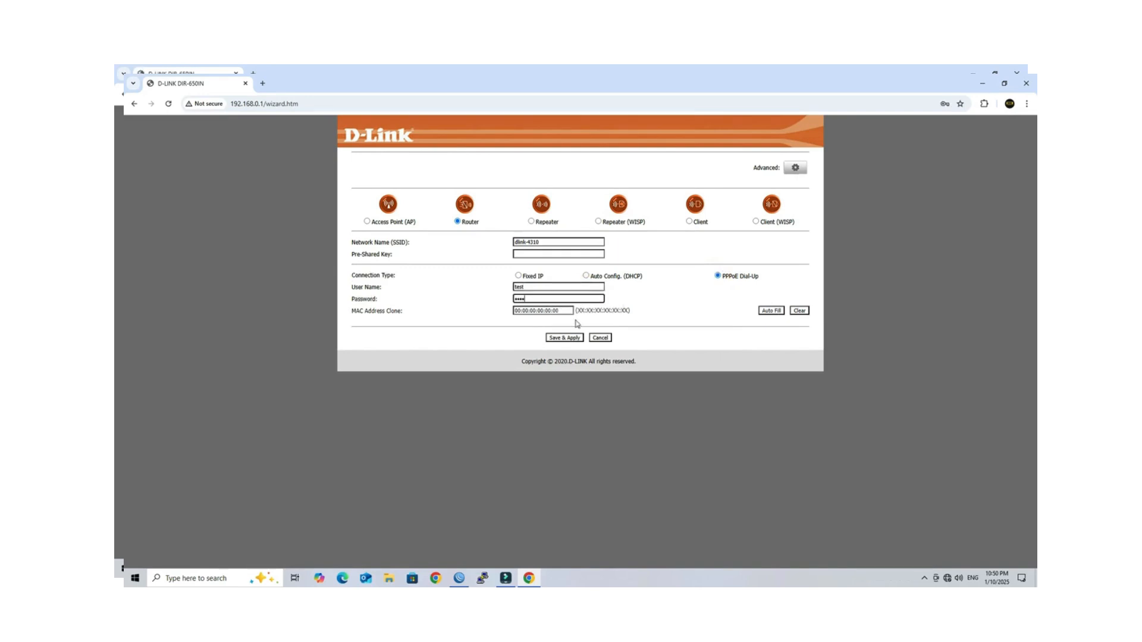
{"action": "left_click", "coordinate": [569, 338]}
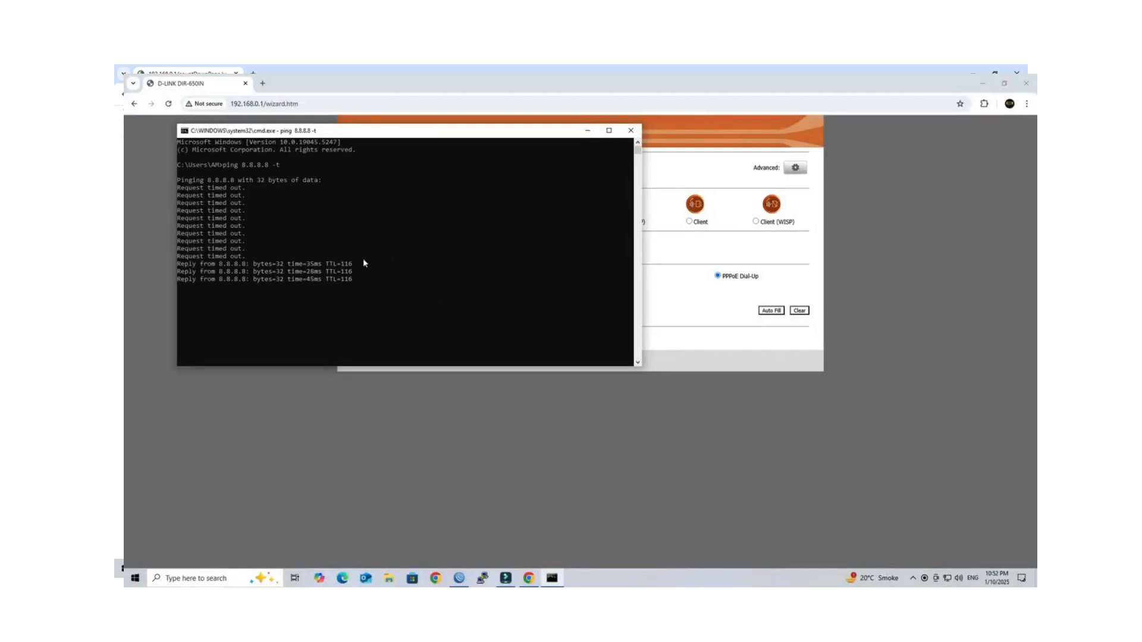
Step: Check the D-Link status page shows the WAN as PPPoE Connected with IP 10.110.1.2
{"action": "left_click", "coordinate": [486, 470]}
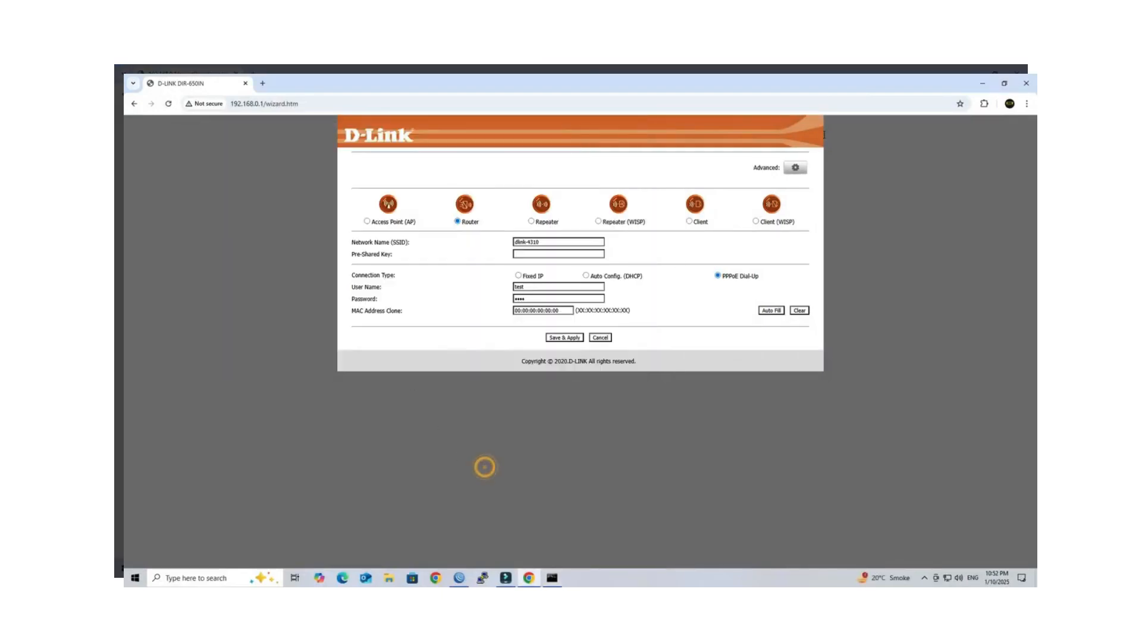
{"action": "left_click", "coordinate": [795, 168]}
{"action": "scroll", "coordinate": [730, 351], "scroll_direction": "down", "scroll_amount": 1}
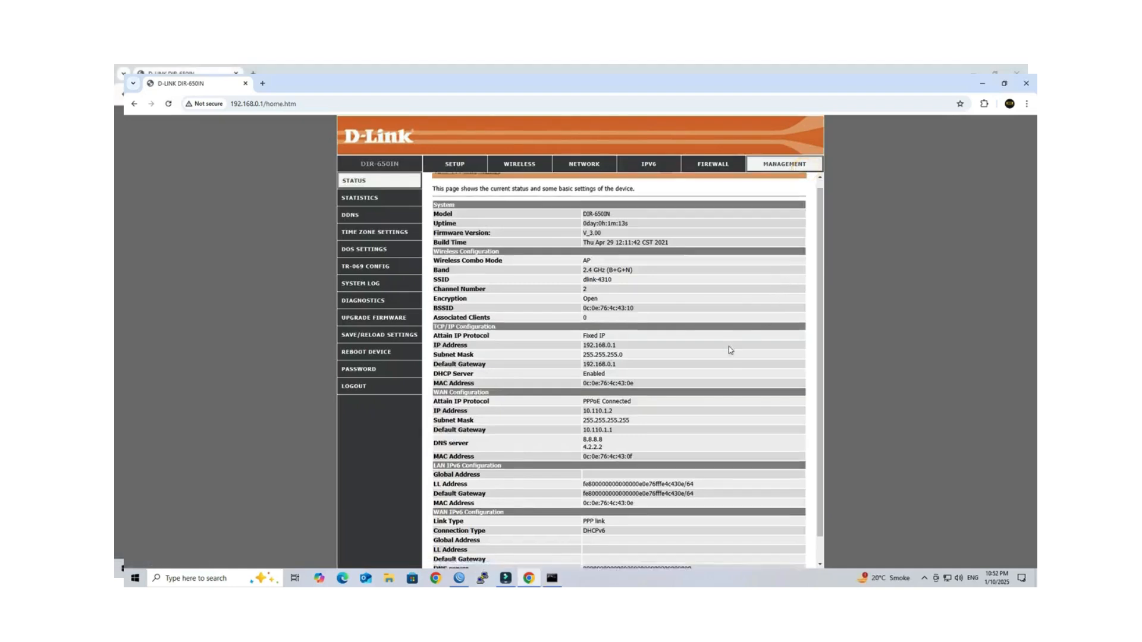
{"action": "left_click_drag", "start_coordinate": [616, 385], "coordinate": [577, 390]}
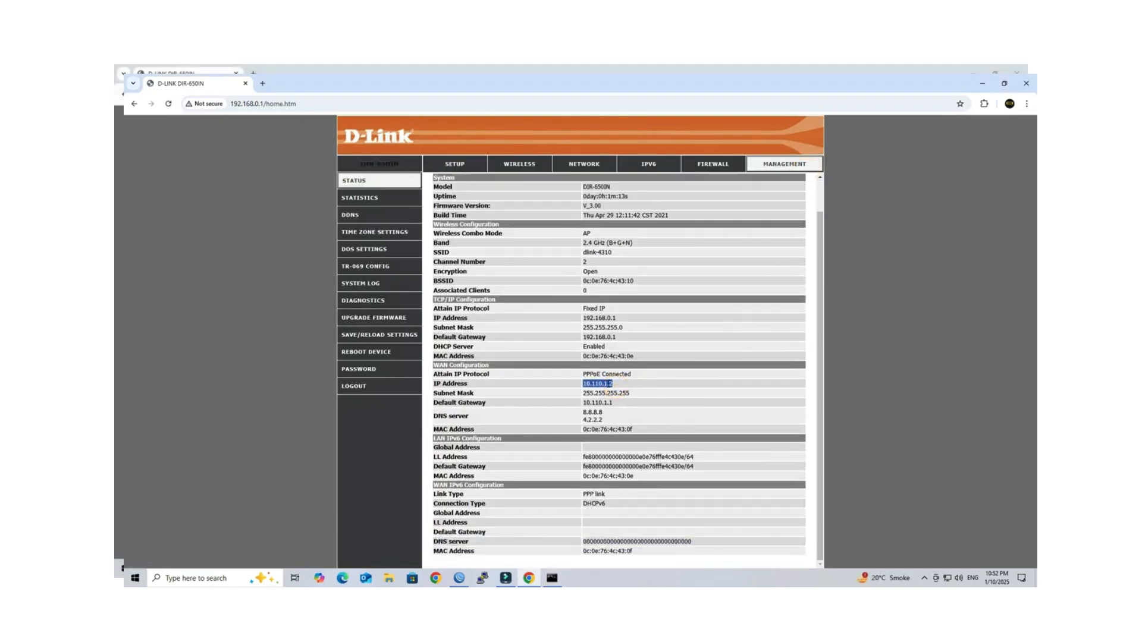
{"action": "left_click", "coordinate": [460, 579]}
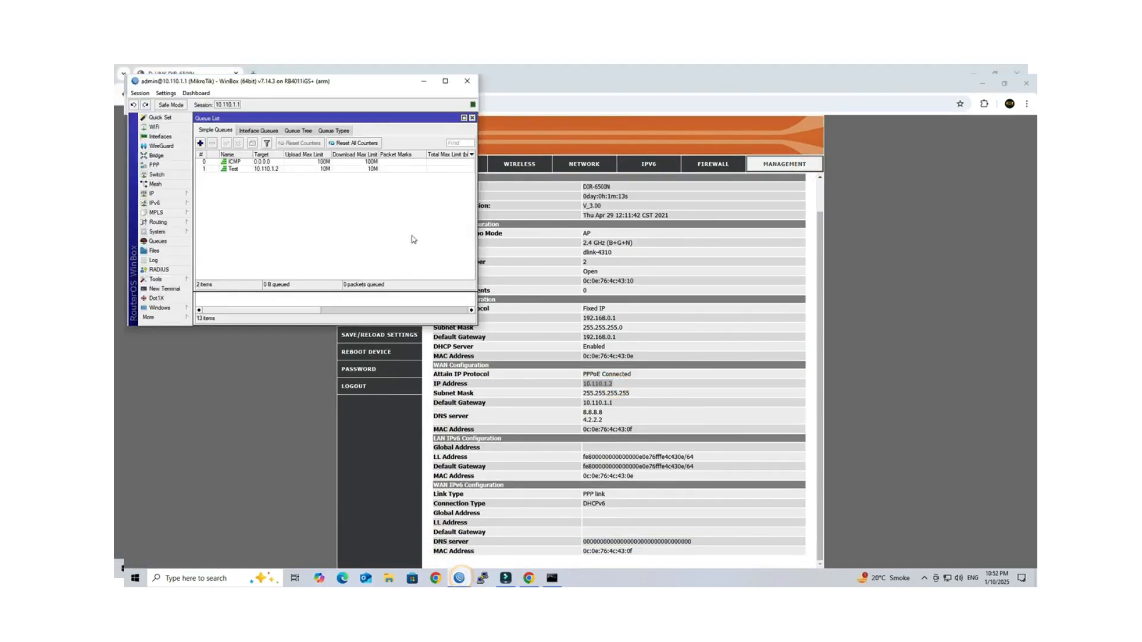
Step: Inspect the pppoe-test interface in WinBox, confirming remote address 10.110.1.2
{"action": "left_click", "coordinate": [441, 80]}
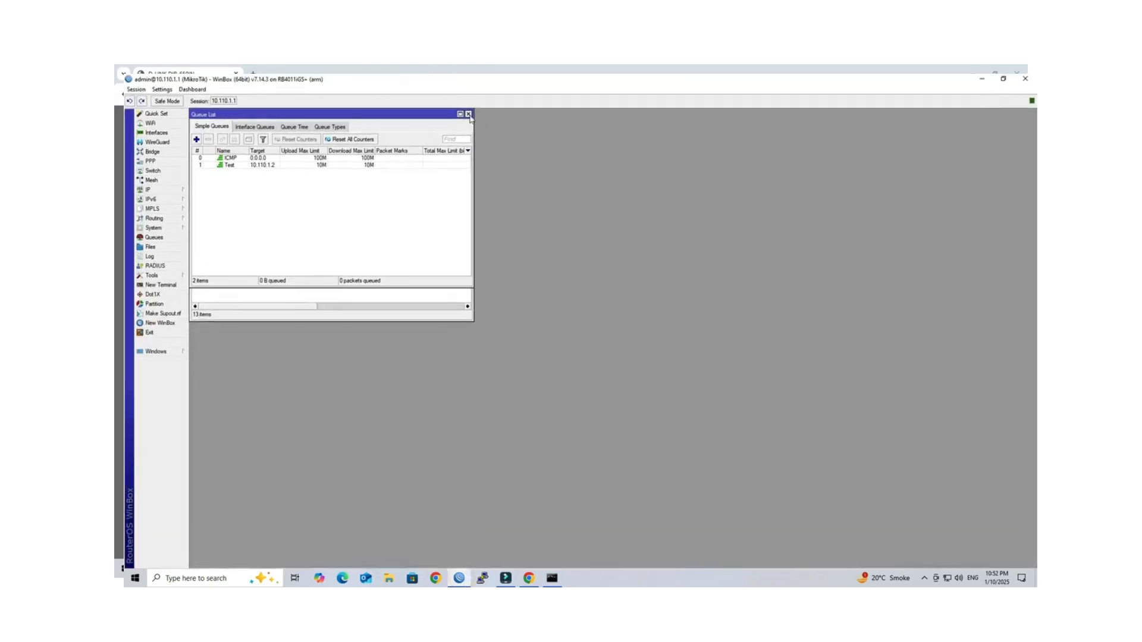
{"action": "left_click", "coordinate": [469, 115]}
{"action": "double_click", "coordinate": [259, 207]}
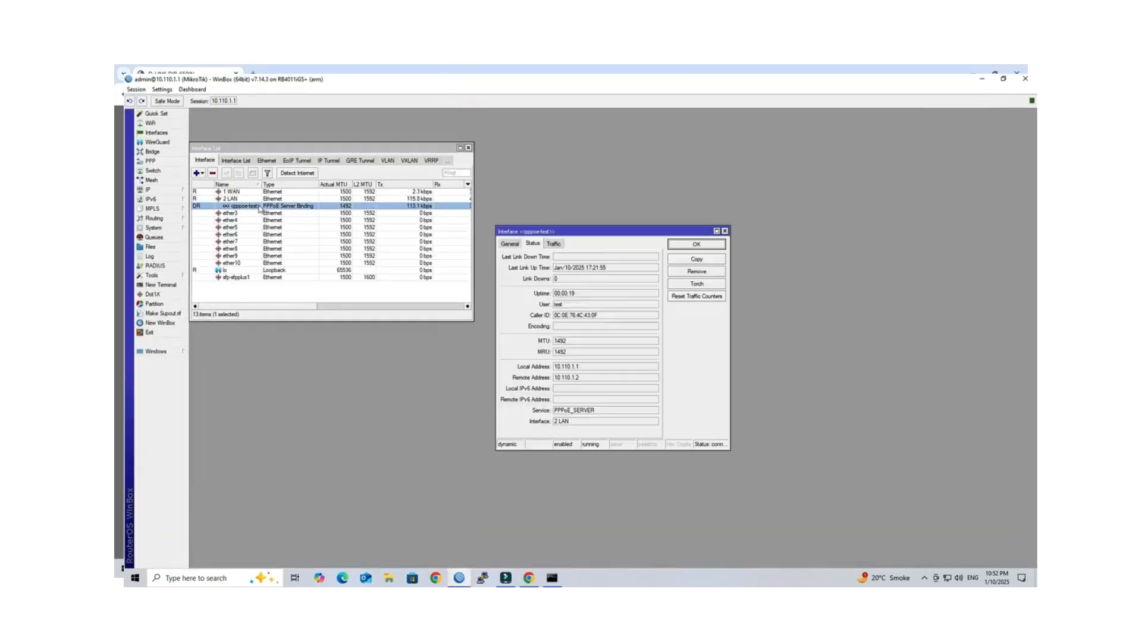
{"action": "left_click", "coordinate": [510, 245]}
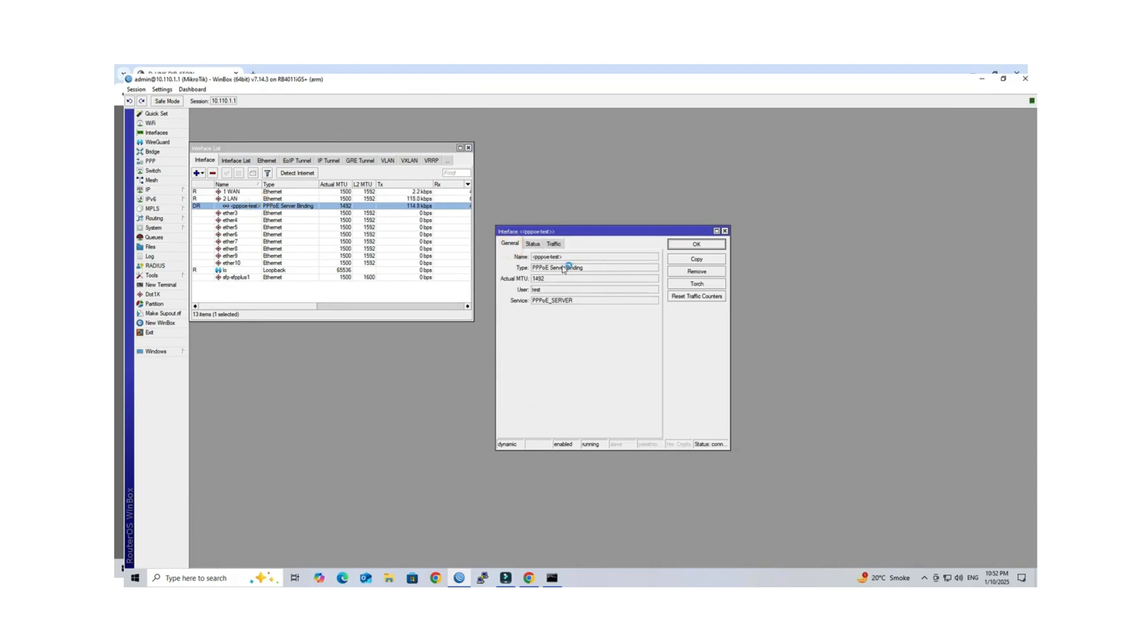
{"action": "left_click_drag", "start_coordinate": [568, 260], "coordinate": [527, 265]}
{"action": "left_click", "coordinate": [540, 246]}
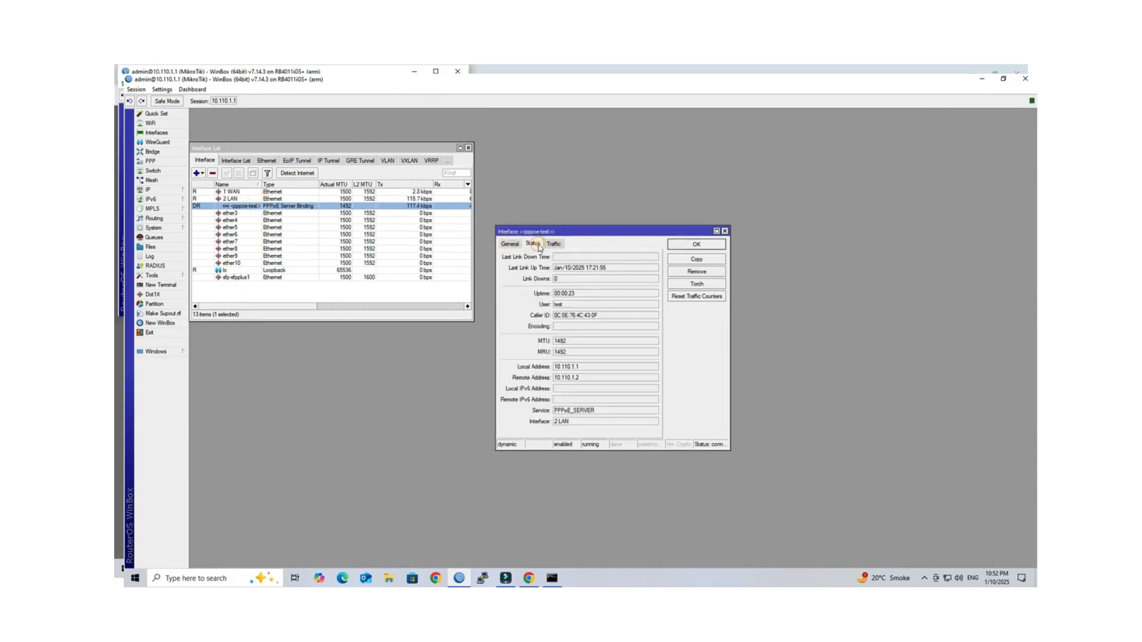
{"action": "left_click_drag", "start_coordinate": [586, 378], "coordinate": [547, 379]}
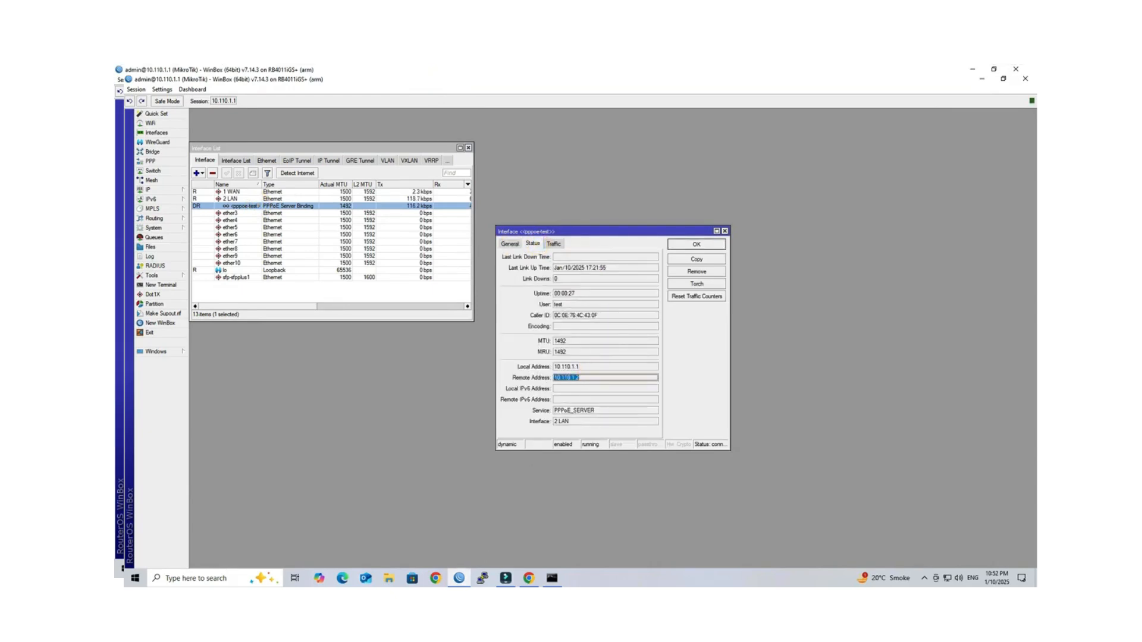
{"action": "left_click", "coordinate": [435, 578]}
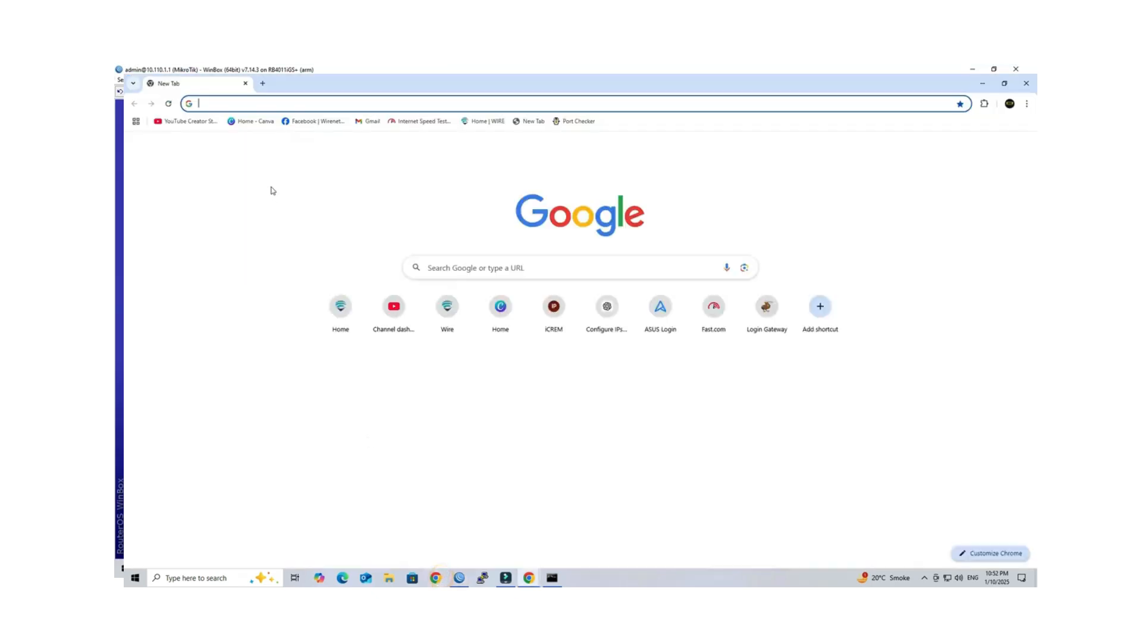
Step: Search for speedtest, open speedtest.net and start a test against the Sanchar Online server
{"action": "type", "text": "spe"}
{"action": "key", "text": "Return"}
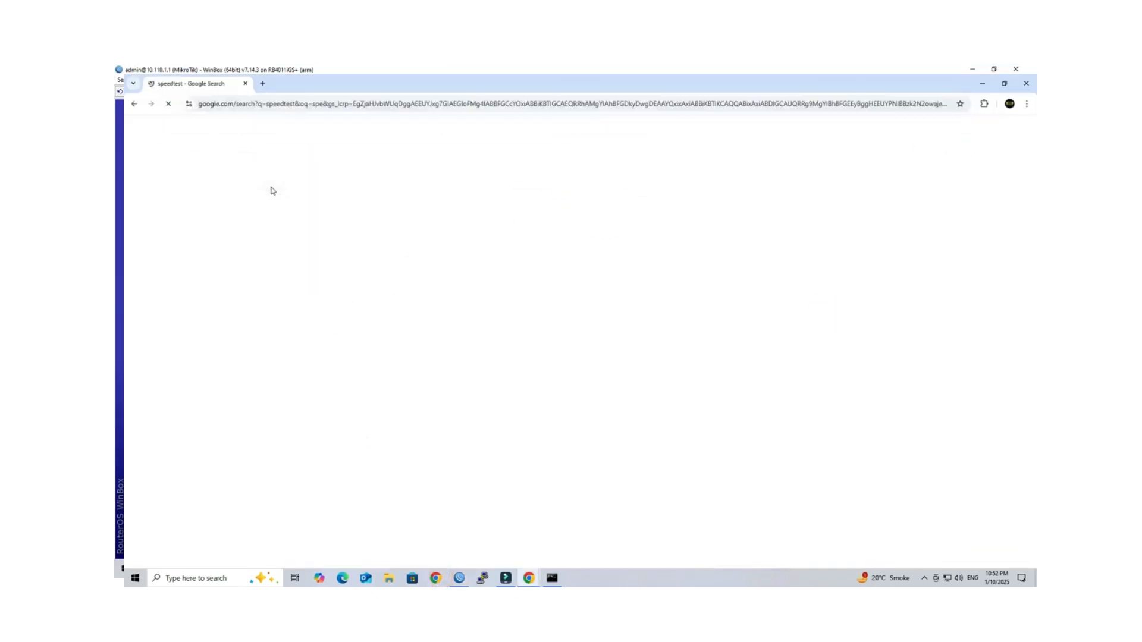
{"action": "left_click", "coordinate": [332, 396]}
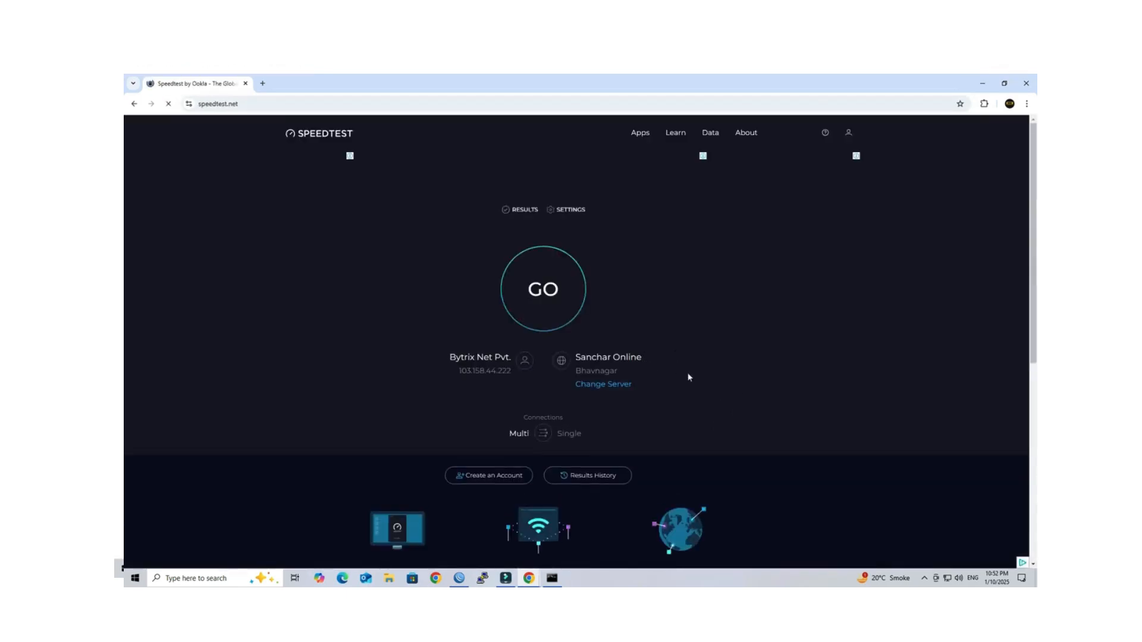
{"action": "left_click", "coordinate": [552, 290]}
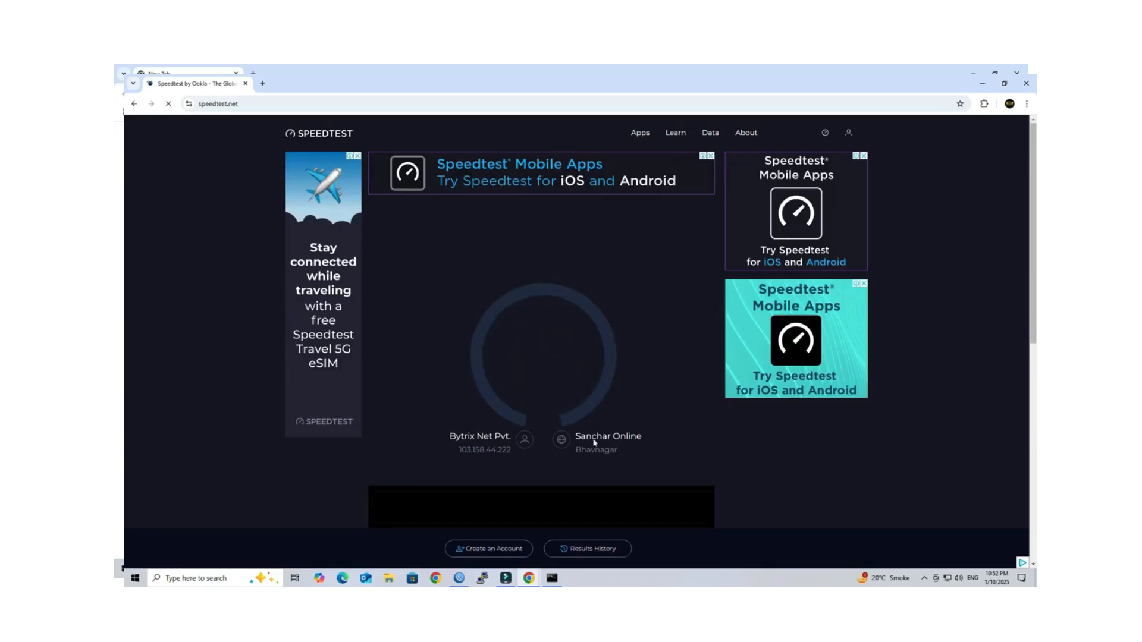
{"action": "left_click", "coordinate": [460, 577]}
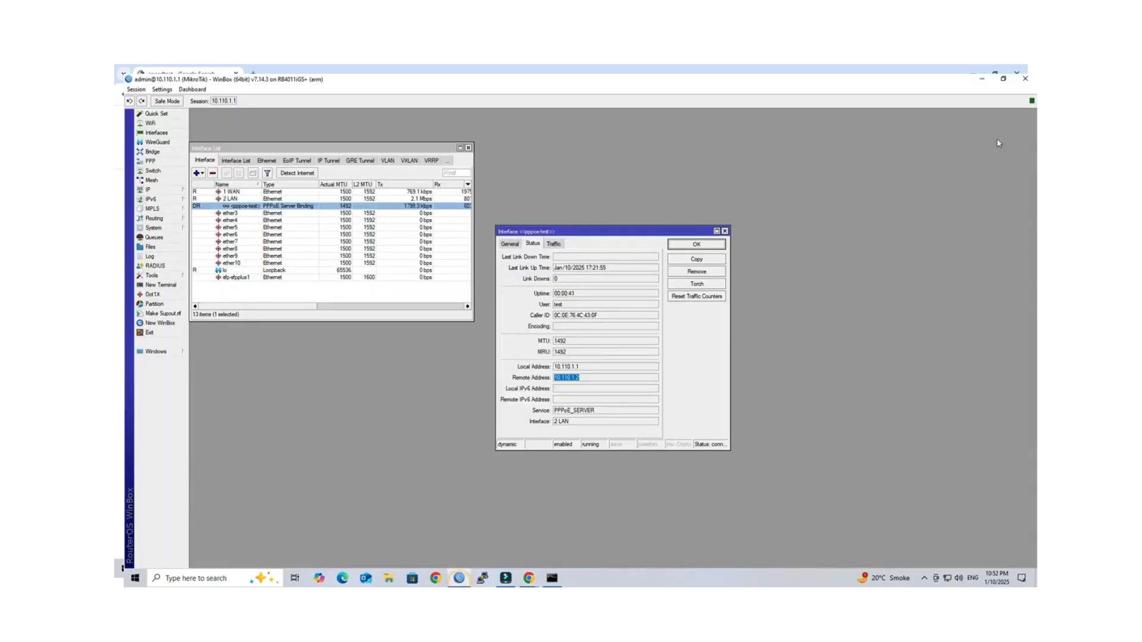
Step: Watch pppoe-test live traffic stay near 10 Mbps while the speed test downloads at 9.55 Mbps
{"action": "left_click", "coordinate": [1003, 79]}
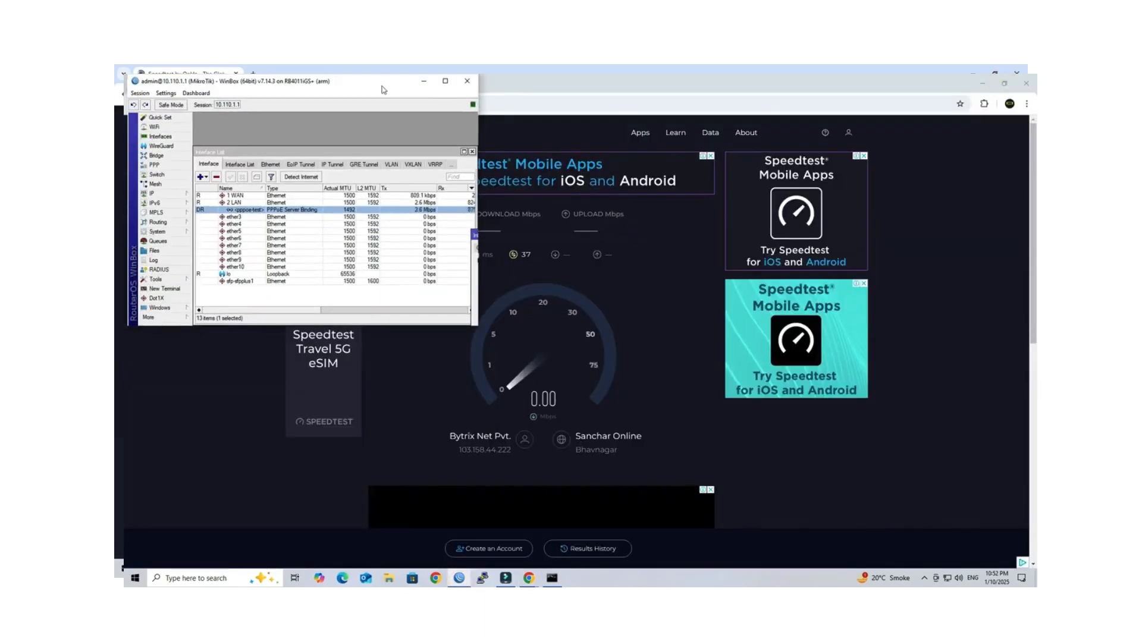
{"action": "left_click_drag", "start_coordinate": [382, 88], "coordinate": [781, 150]}
{"action": "double_click", "coordinate": [653, 272]}
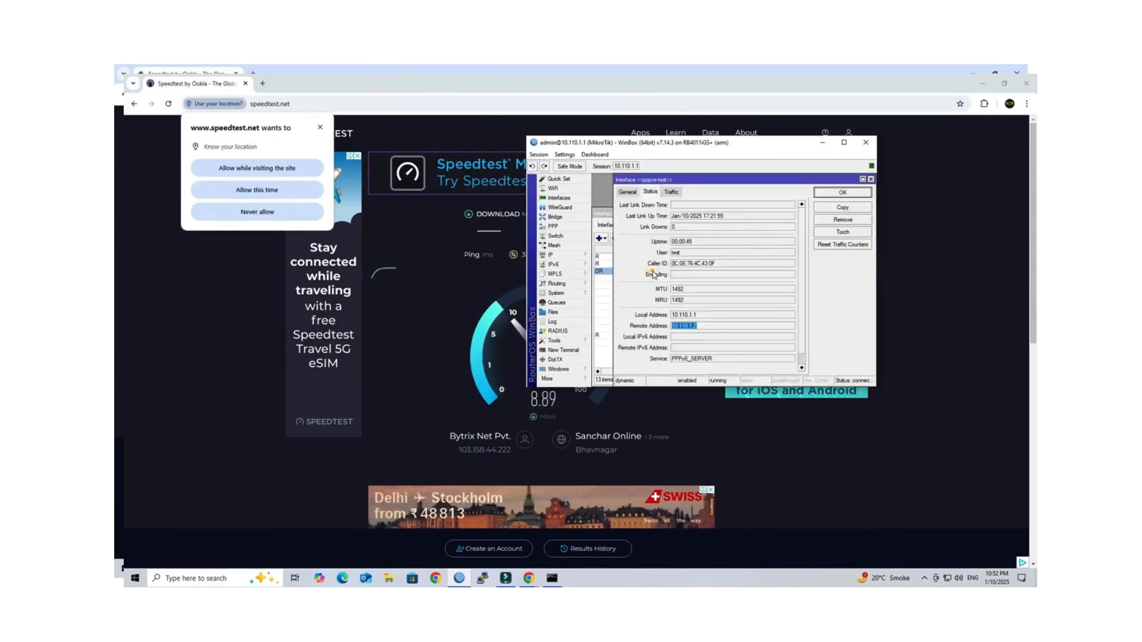
{"action": "left_click", "coordinate": [671, 192]}
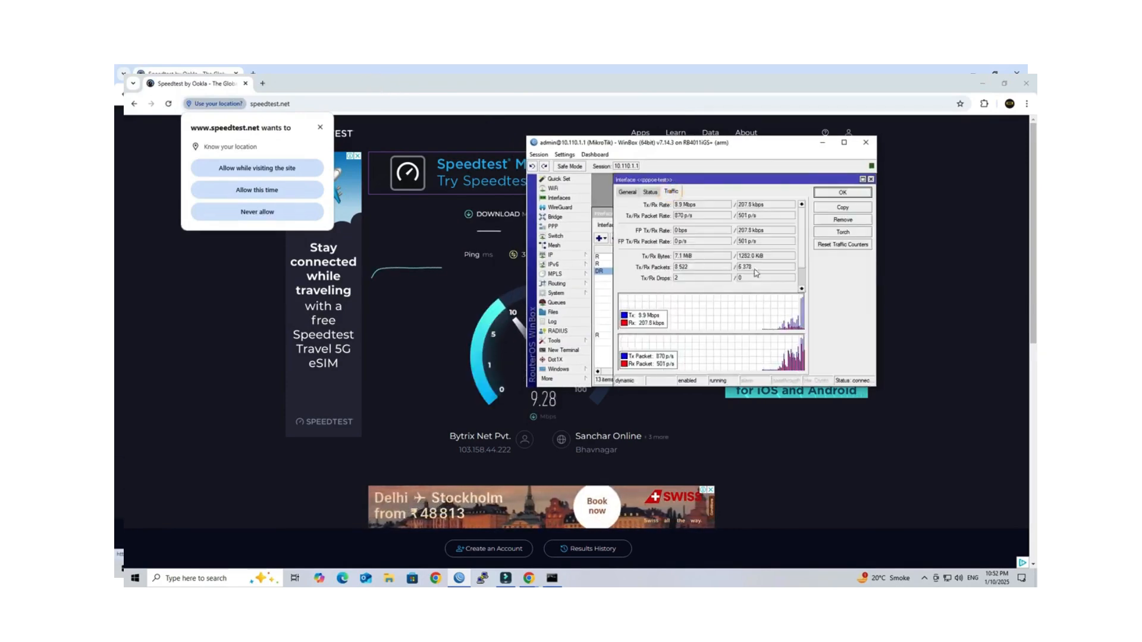
{"action": "left_click", "coordinate": [709, 205]}
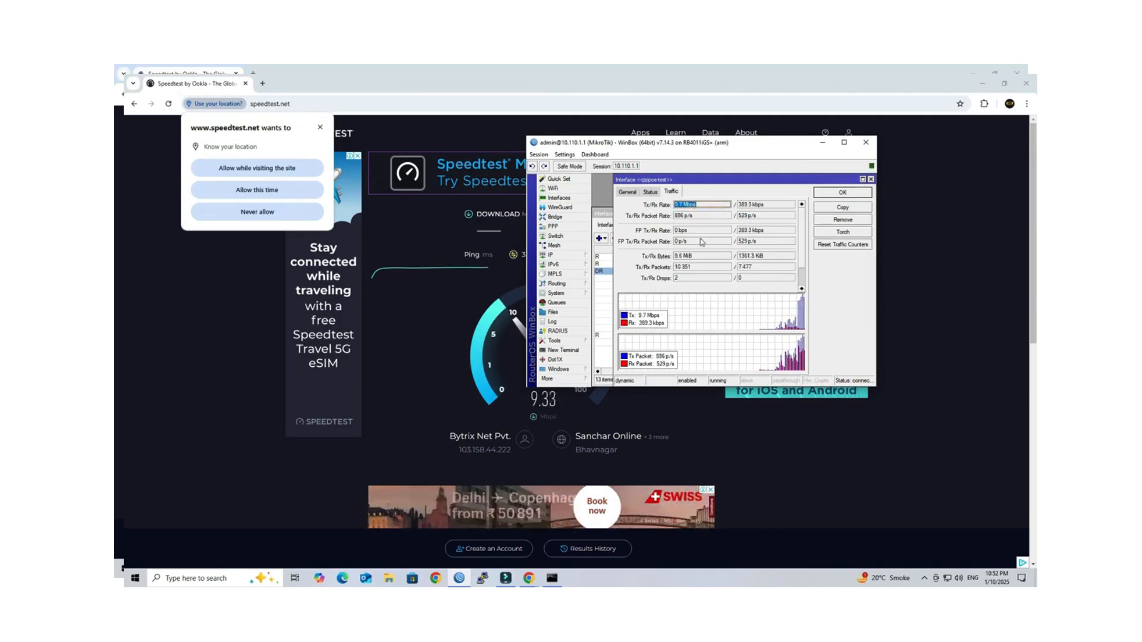
{"action": "left_click_drag", "start_coordinate": [718, 146], "coordinate": [885, 226]}
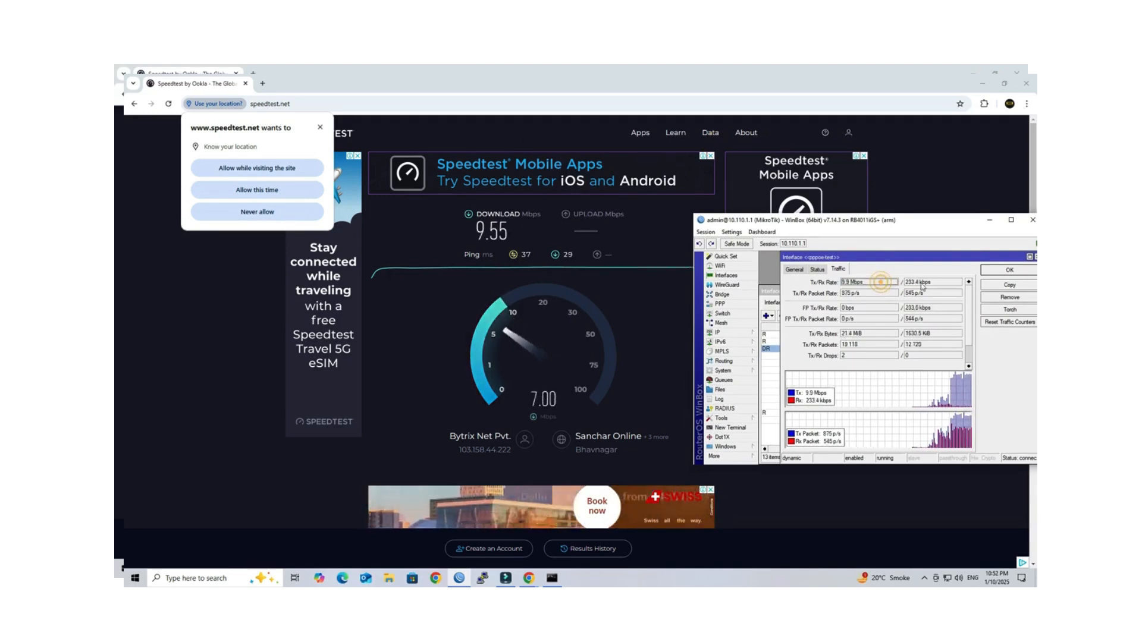
{"action": "left_click_drag", "start_coordinate": [941, 284], "coordinate": [903, 286]}
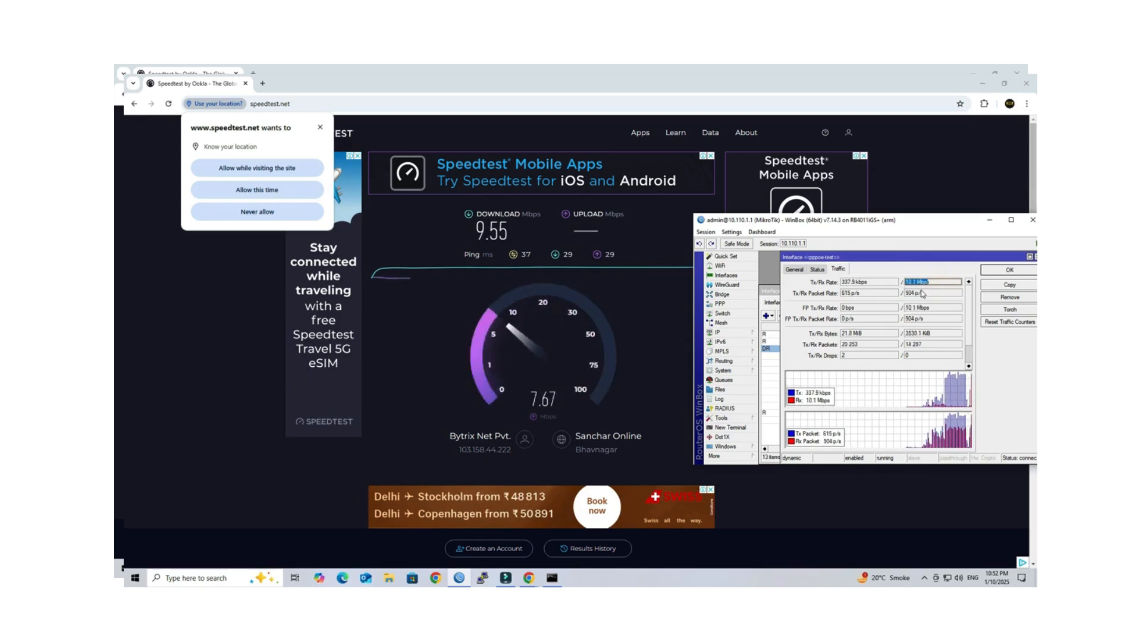
{"action": "left_click", "coordinate": [946, 284]}
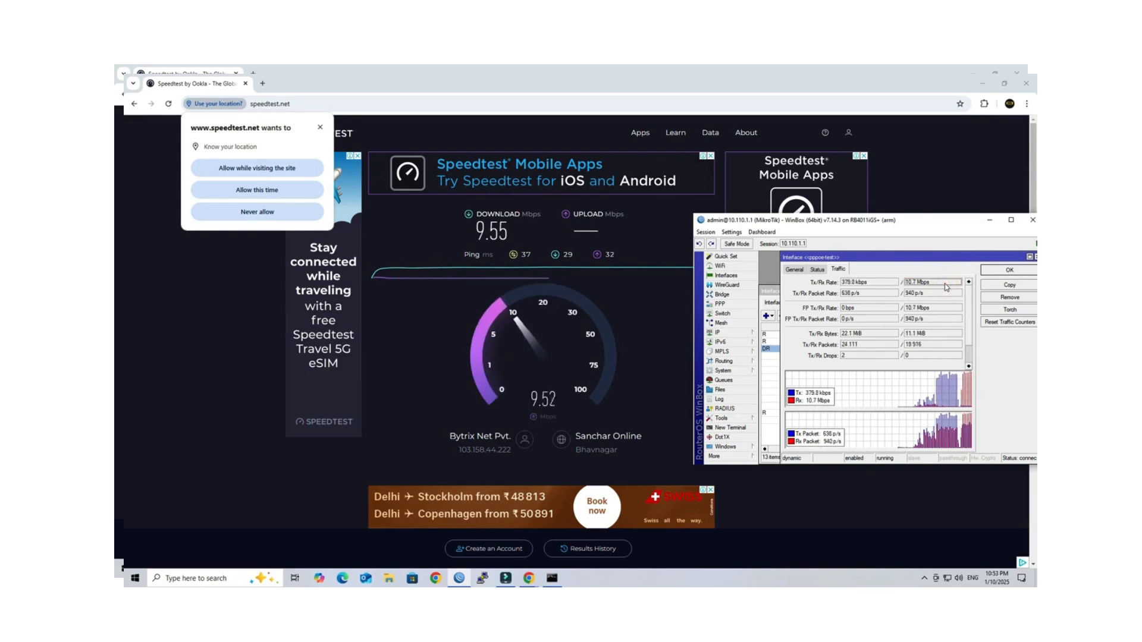
{"action": "left_click_drag", "start_coordinate": [938, 218], "coordinate": [792, 209]}
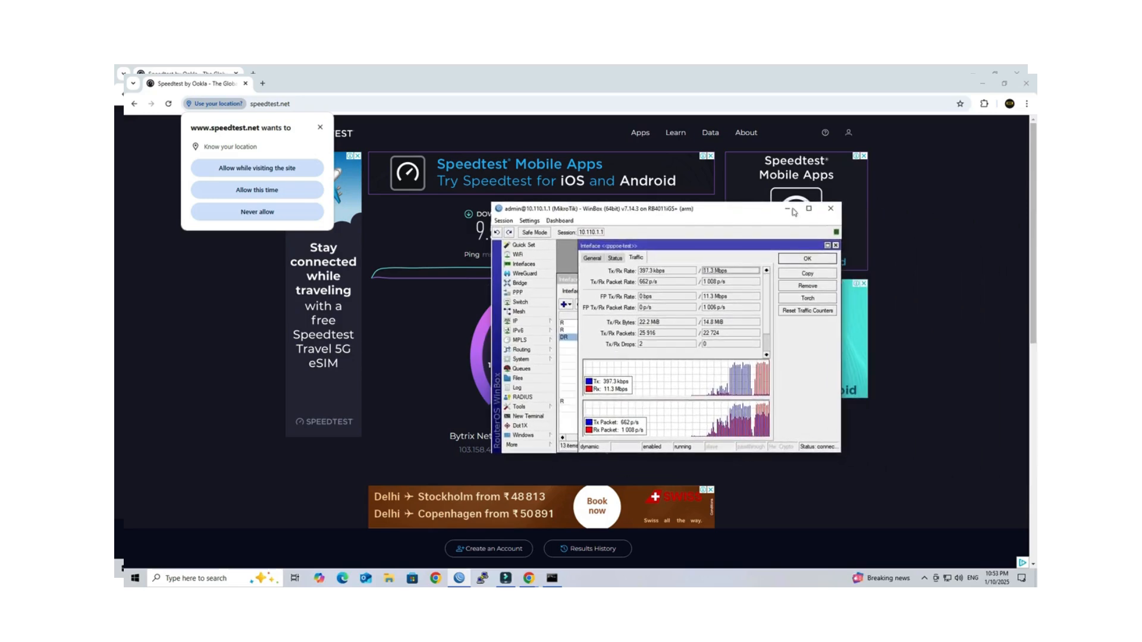
{"action": "left_click", "coordinate": [835, 245]}
{"action": "left_click", "coordinate": [810, 209]}
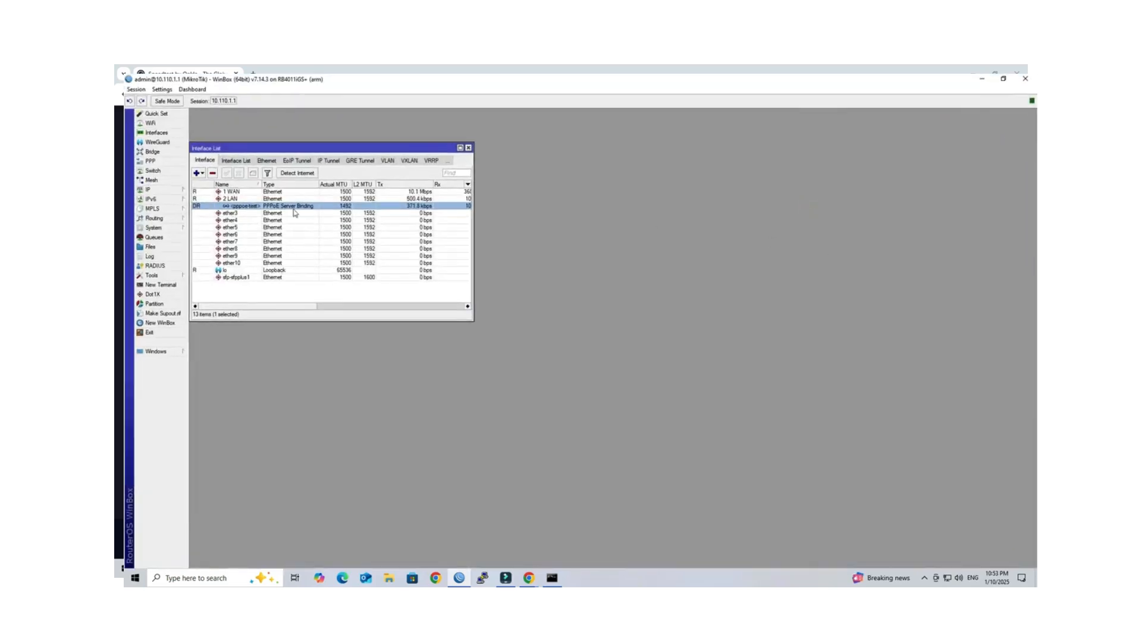
Step: Review the log's pppoe-test connection and authentication entries, then close the Log and Interface List
{"action": "left_click", "coordinate": [150, 257]}
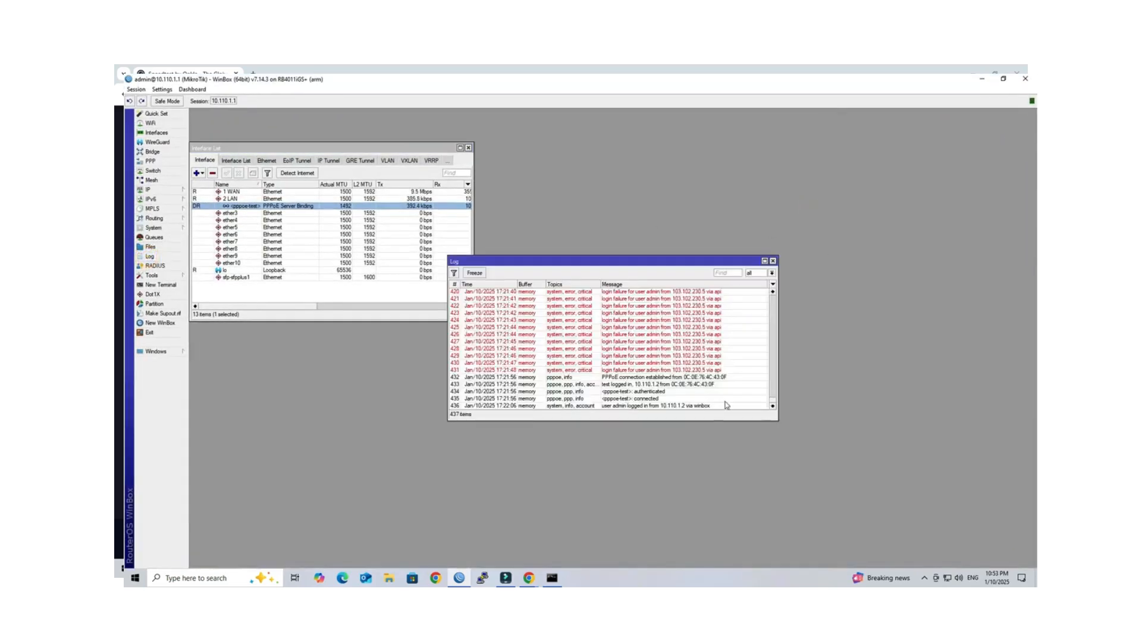
{"action": "left_click", "coordinate": [765, 262]}
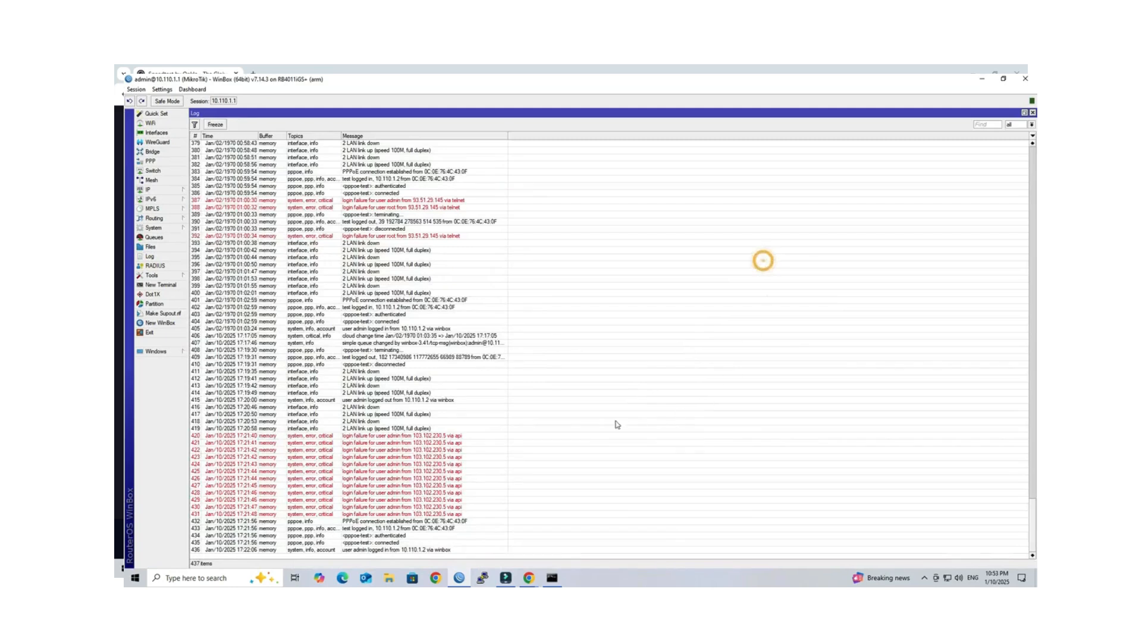
{"action": "left_click", "coordinate": [371, 523]}
{"action": "left_click", "coordinate": [371, 535]}
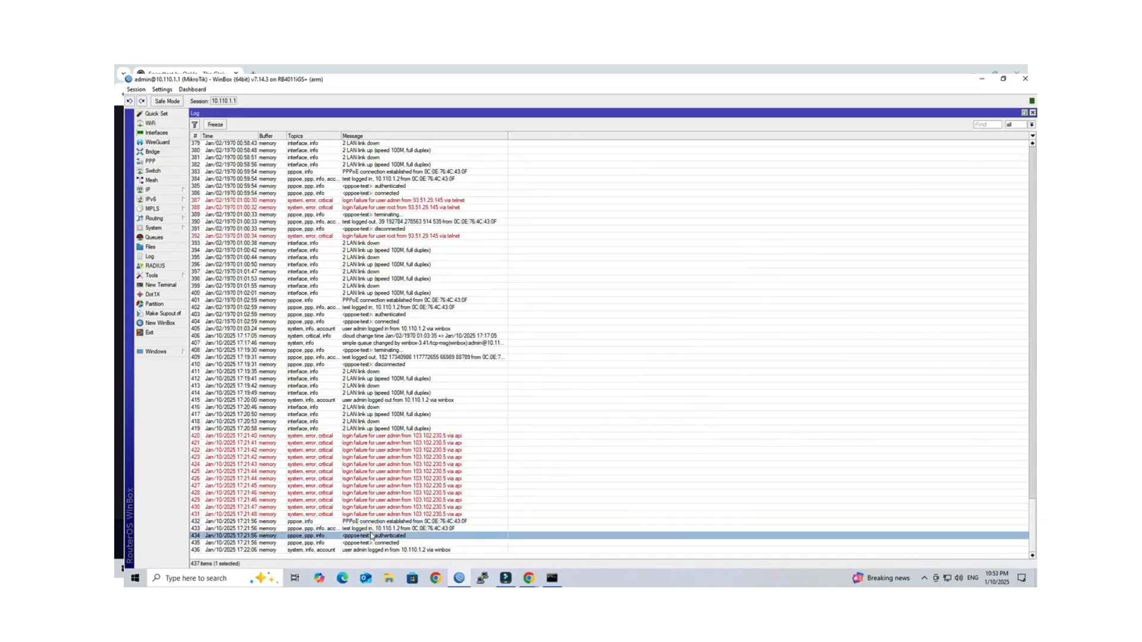
{"action": "left_click", "coordinate": [416, 550]}
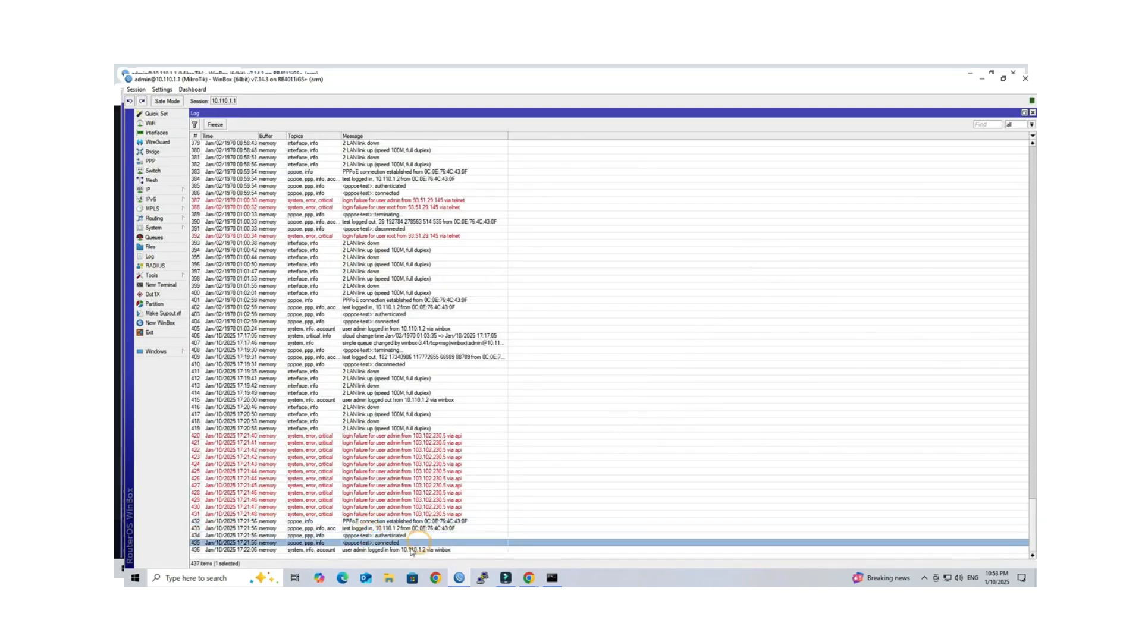
{"action": "left_click", "coordinate": [428, 543]}
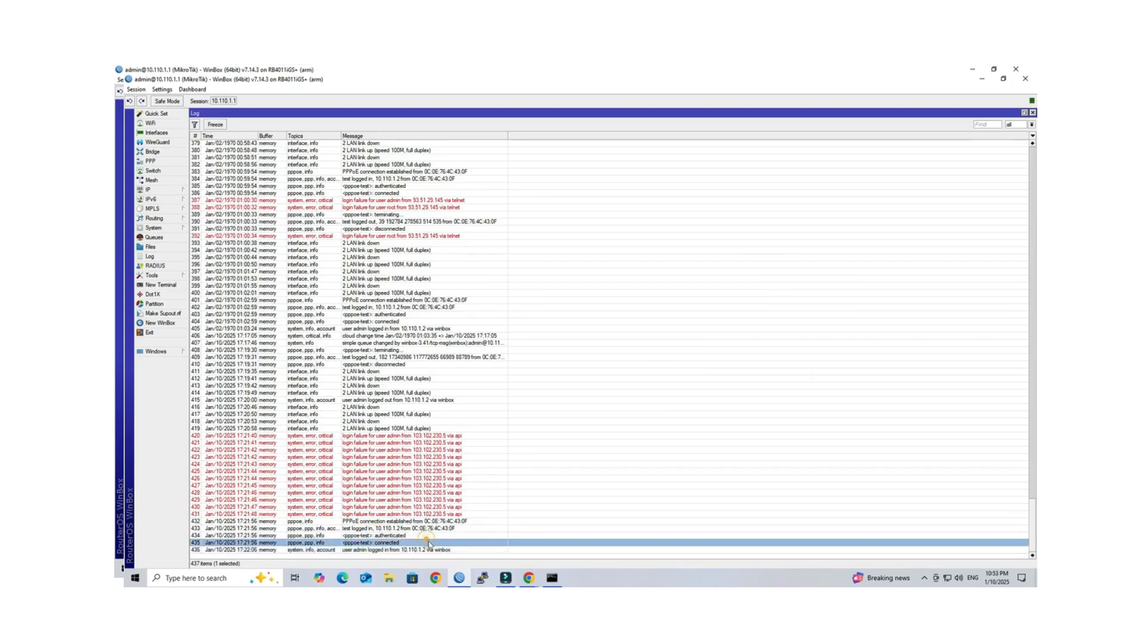
{"action": "left_click", "coordinate": [1033, 115]}
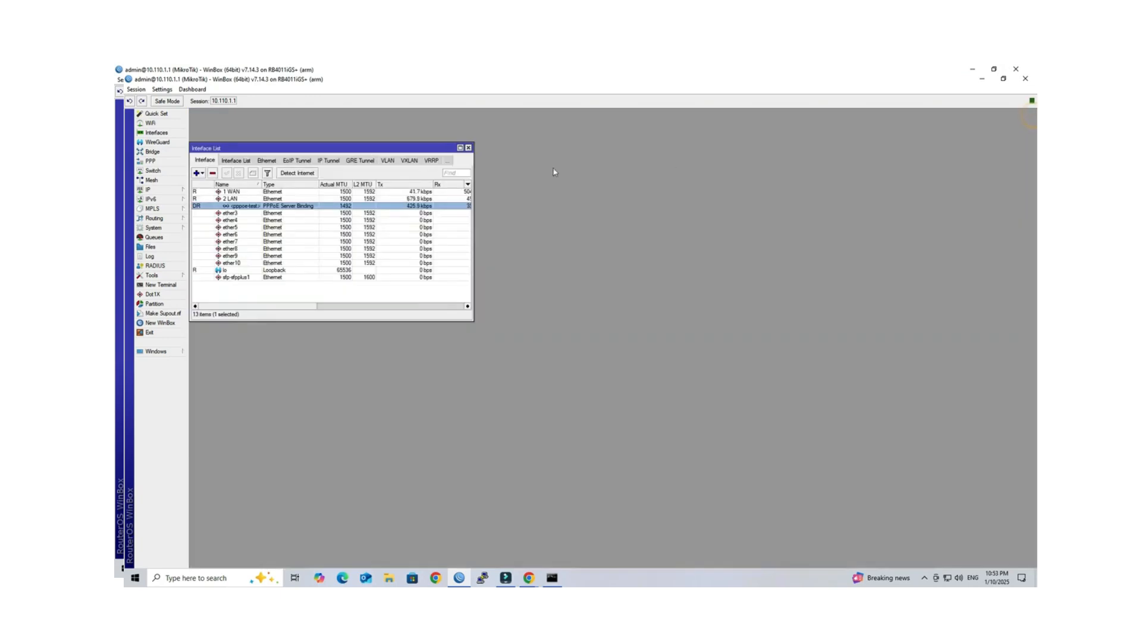
{"action": "left_click", "coordinate": [469, 149]}
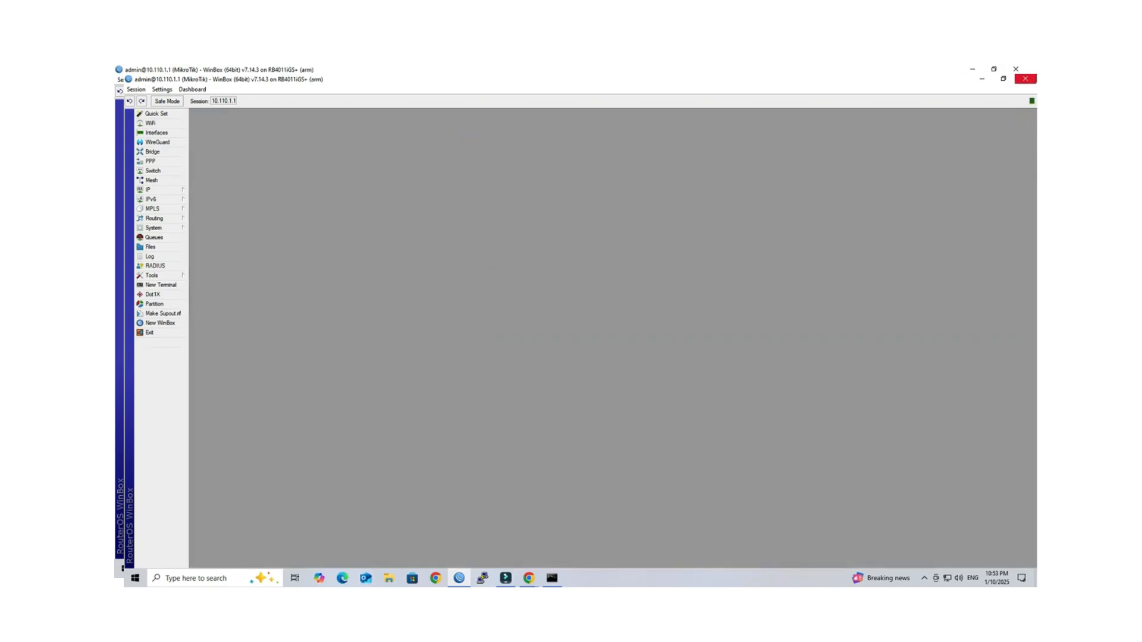
Step: Close WinBox, the Speedtest and D-Link browser windows, the command prompt, and the last browser window
{"action": "left_click", "coordinate": [1025, 78]}
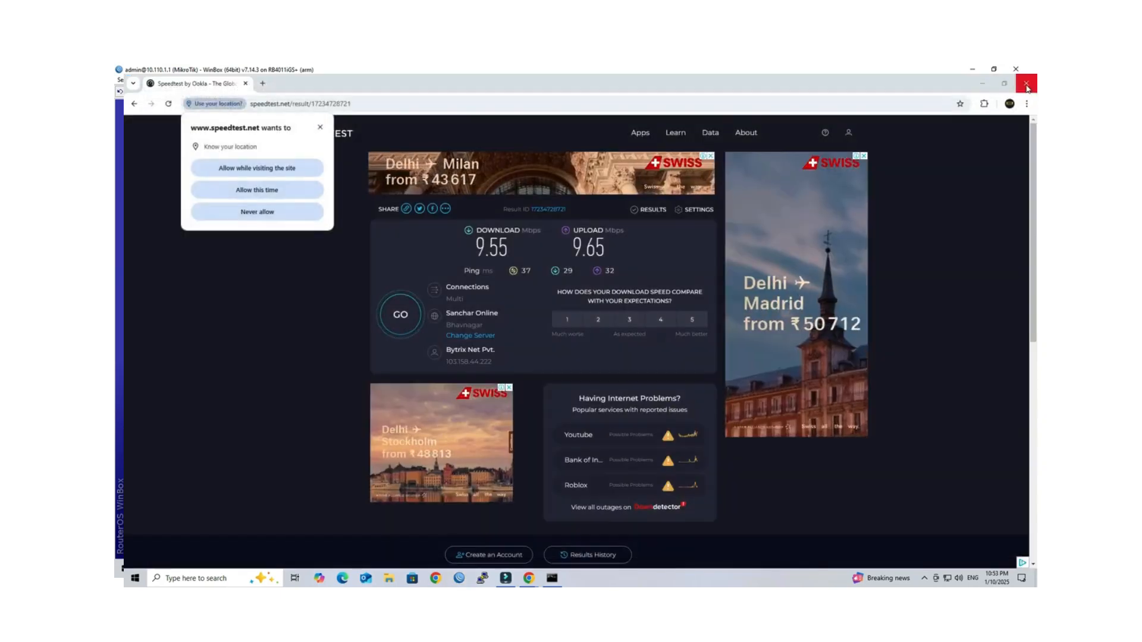
{"action": "left_click", "coordinate": [1024, 89]}
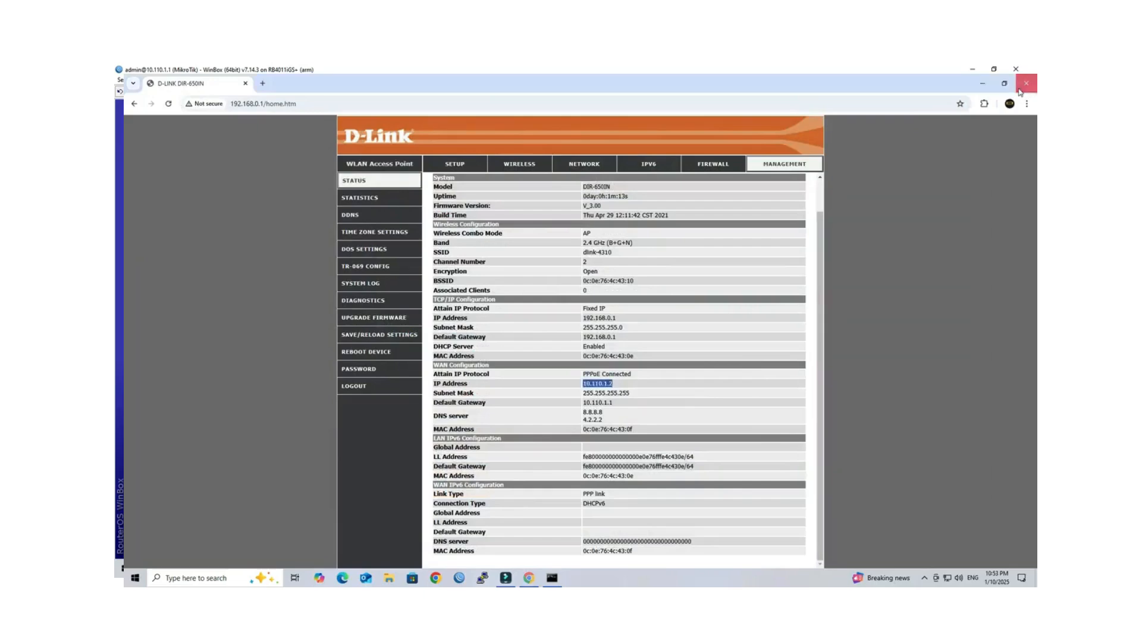
{"action": "left_click", "coordinate": [1023, 84]}
{"action": "left_click", "coordinate": [634, 131]}
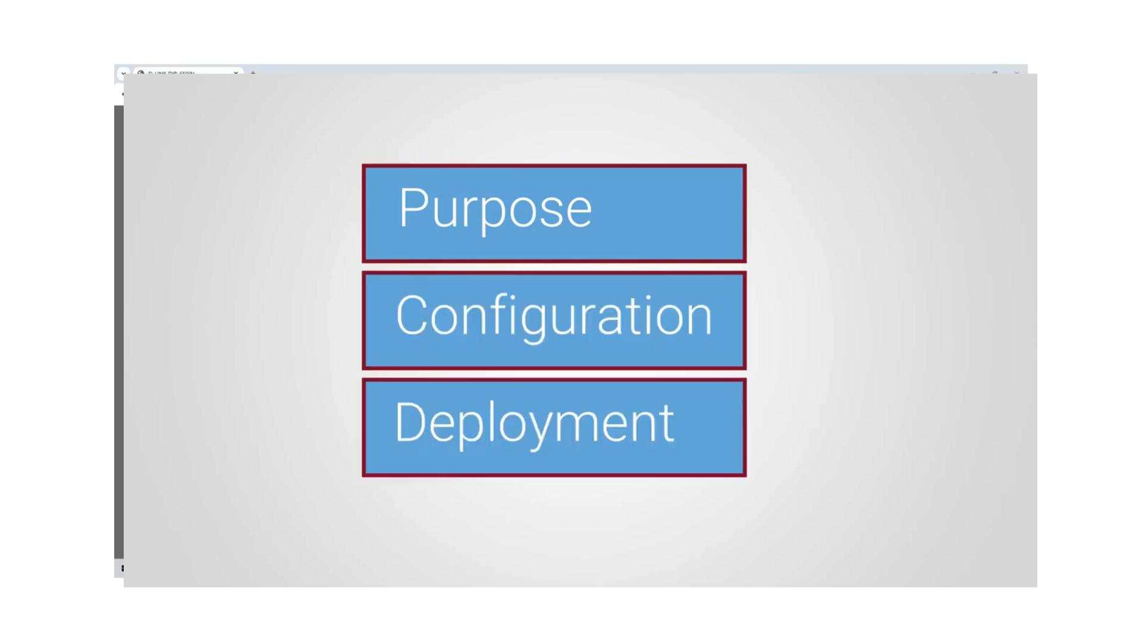
{"action": "left_click", "coordinate": [1013, 74]}
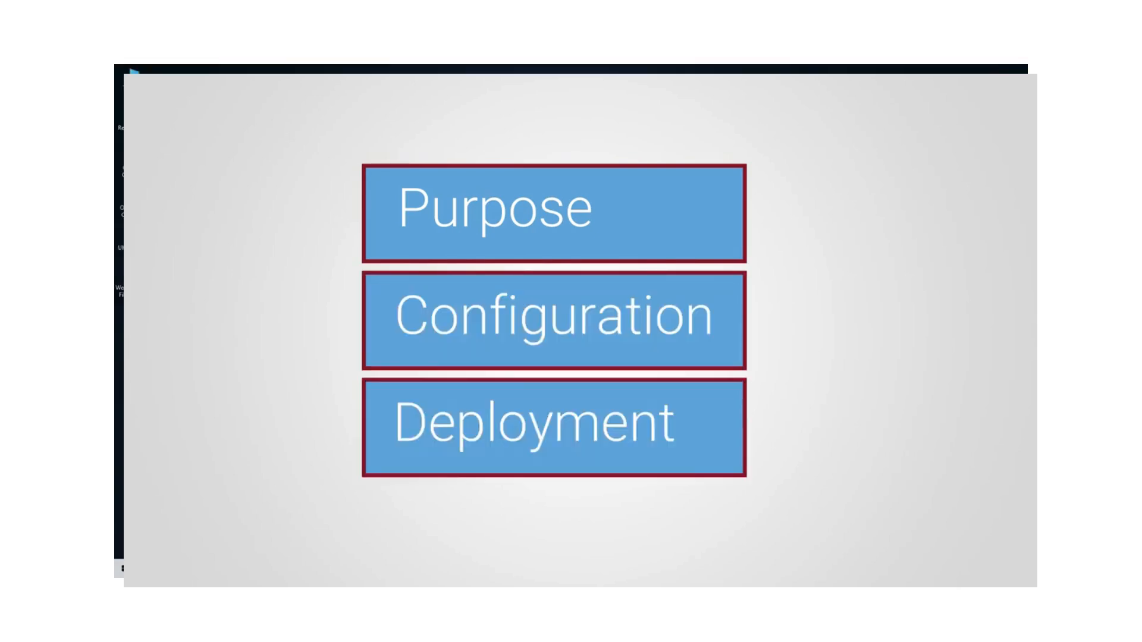